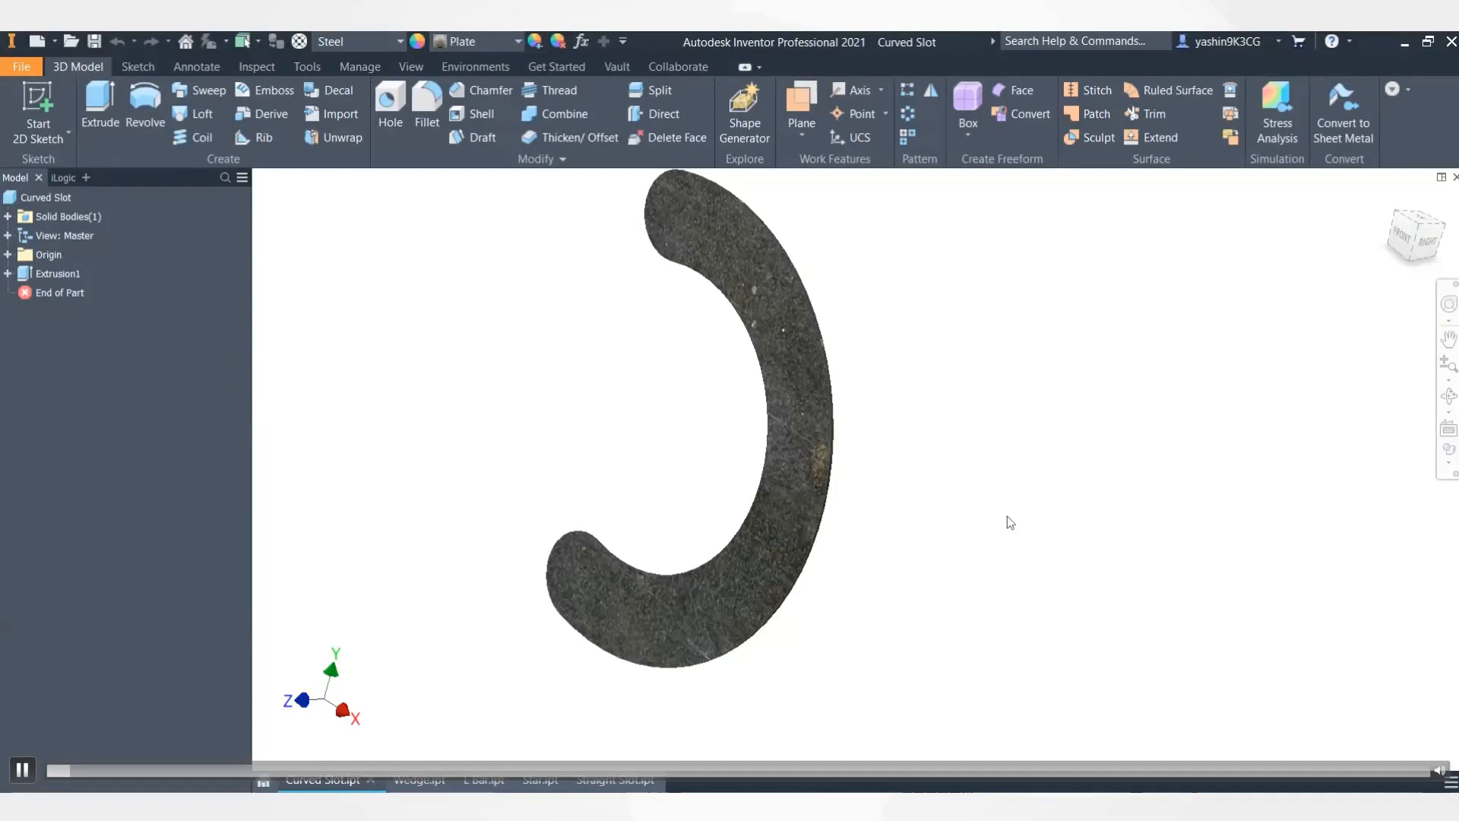
- Orbit and inspect the Curved Slot, Wedge and L Bar parts
mouse_move(1011, 553)
shift+middle_down()
mouse_move(811, 525)
mouse_move(1026, 576)
shift+middle_up()
click(418, 783)
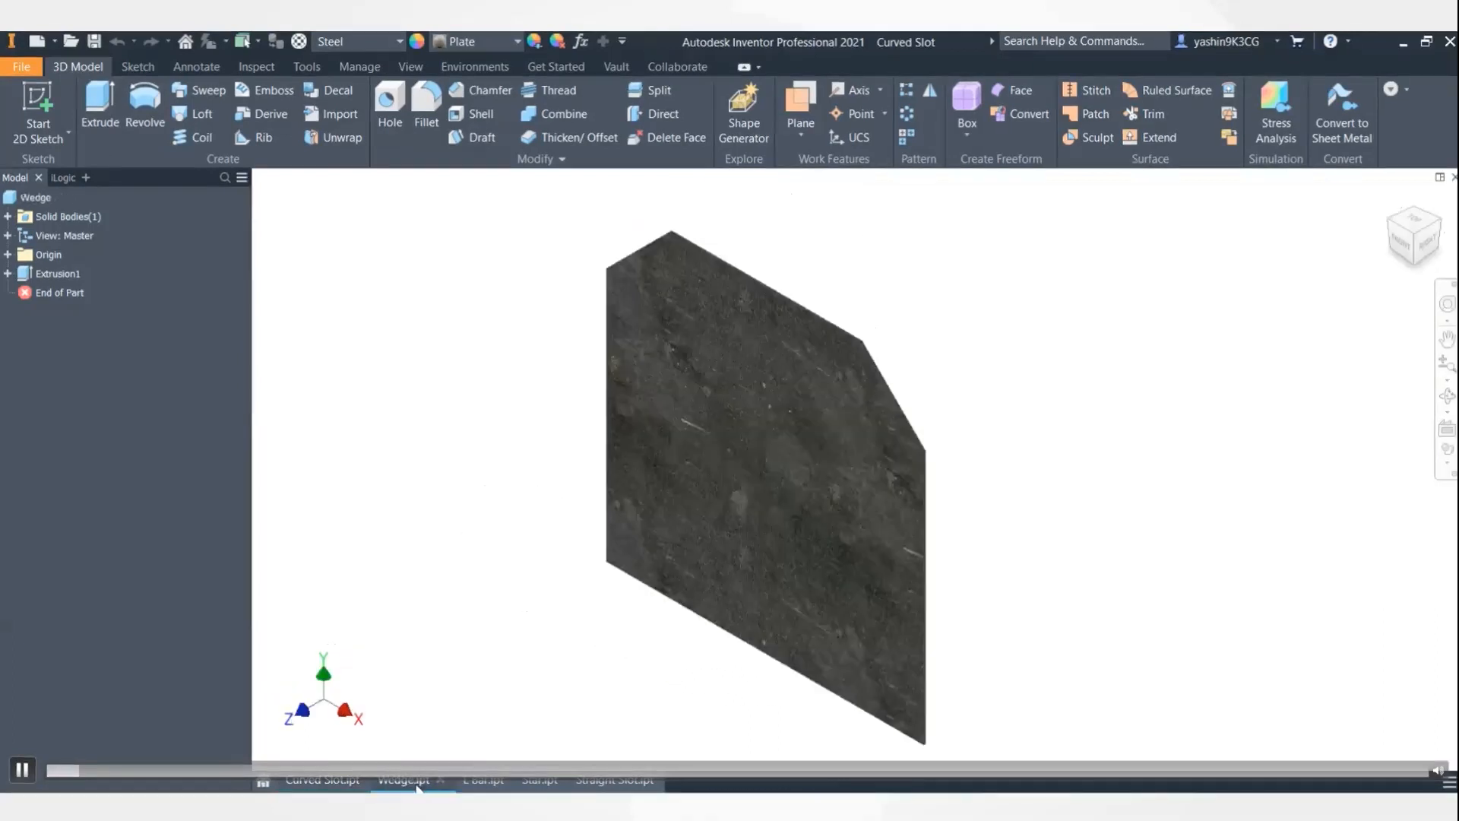
shift+middle_drag(1118, 595, 1078, 592)
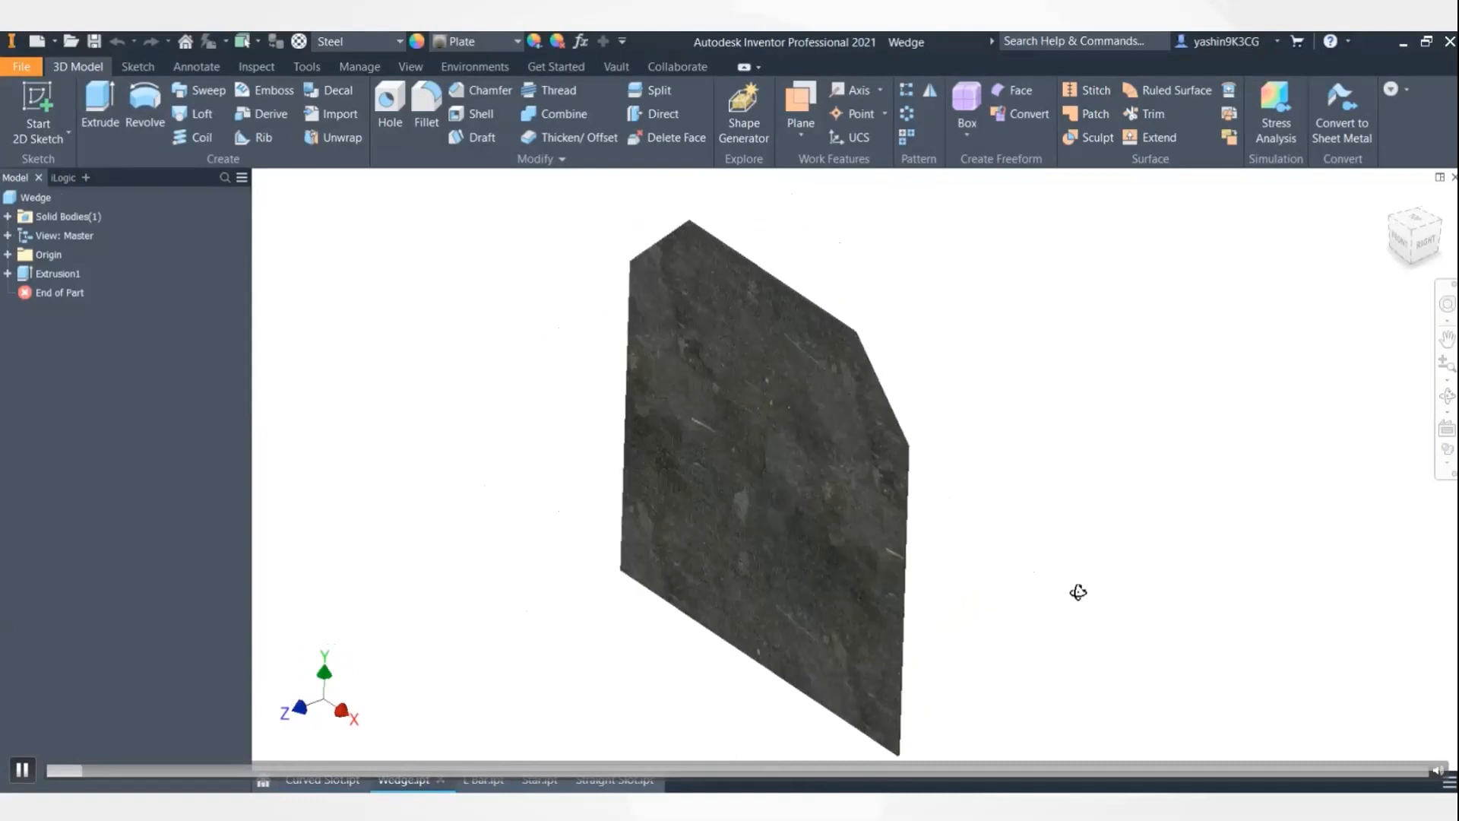
click(479, 783)
shift+middle_drag(993, 580, 965, 586)
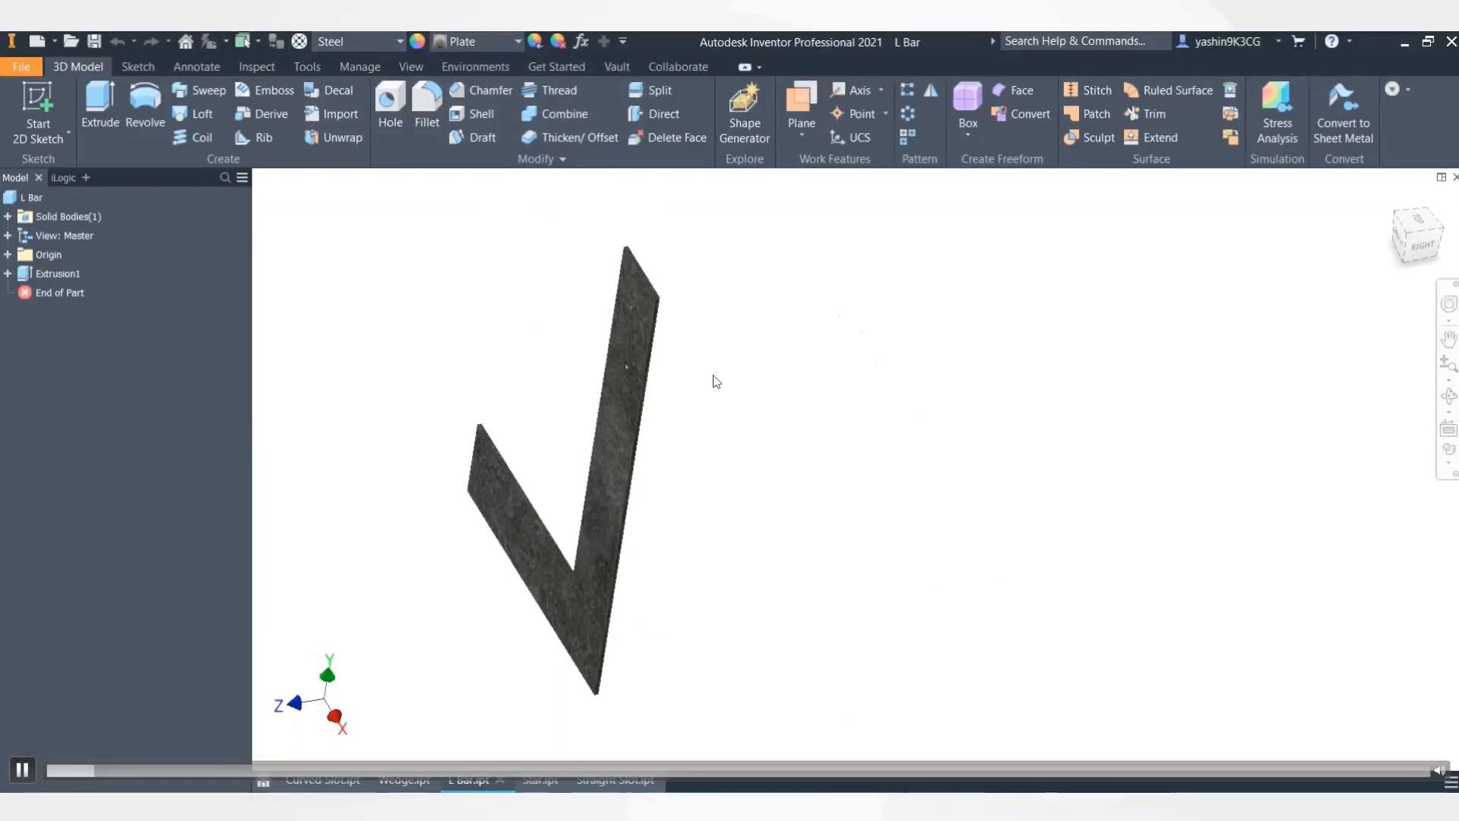
scroll(646, 286, down, 4)
scroll(779, 332, up, 2)
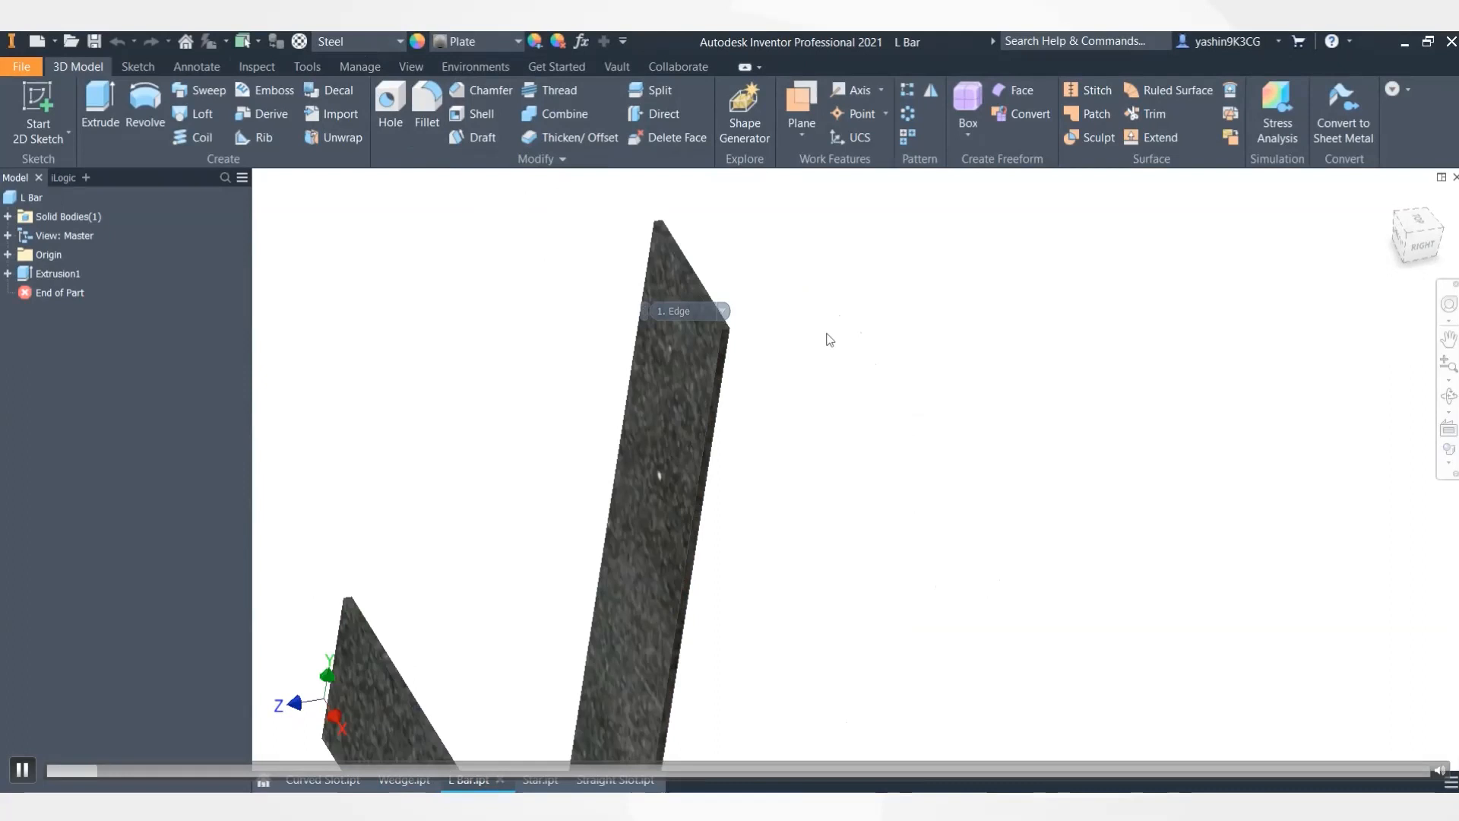
scroll(830, 339, up, 3)
middle_drag(831, 335, 871, 296)
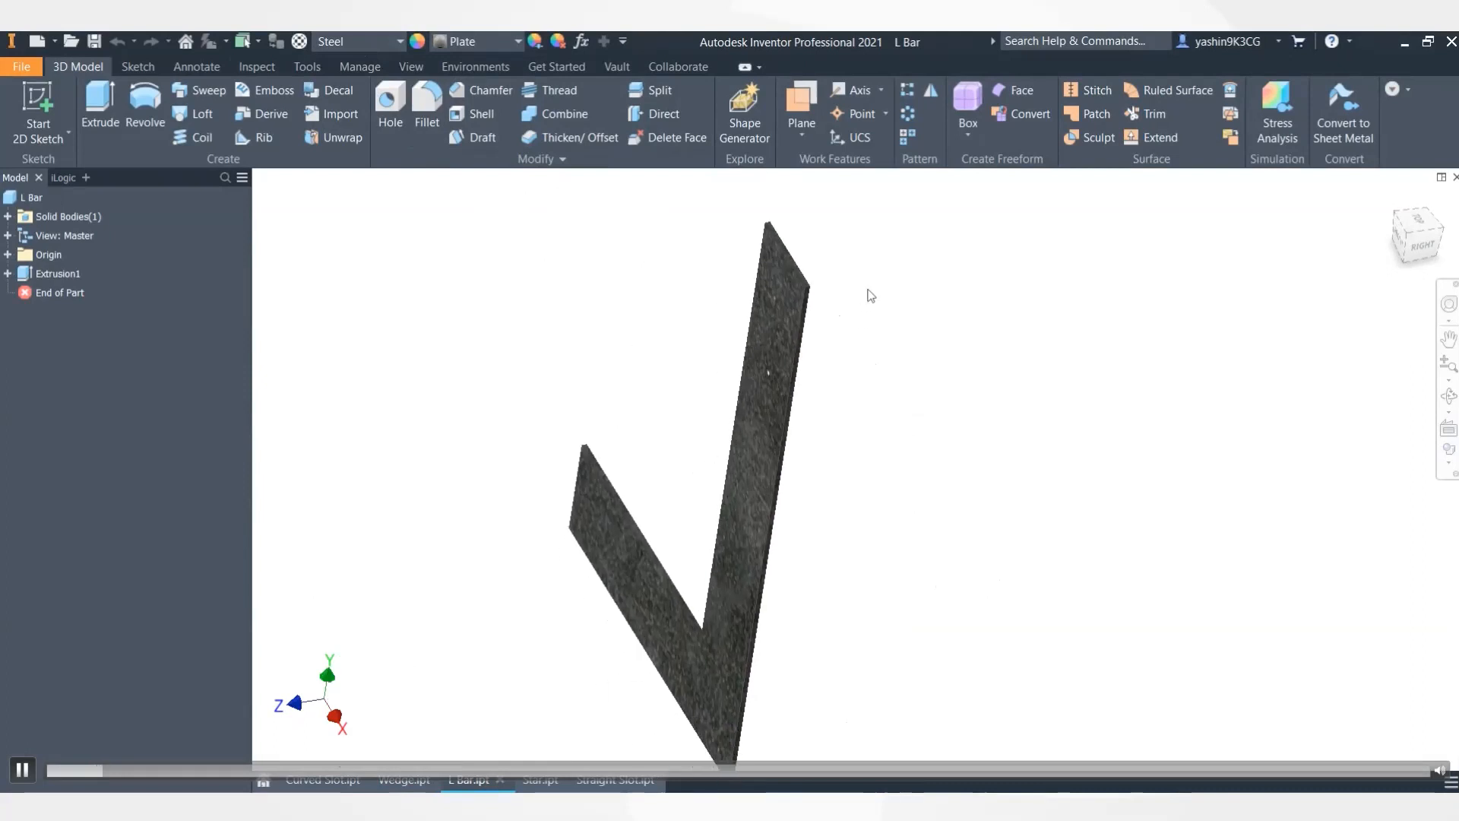
- Look over the copper Star and Straight Slot parts, then go to the Home screen
click(547, 785)
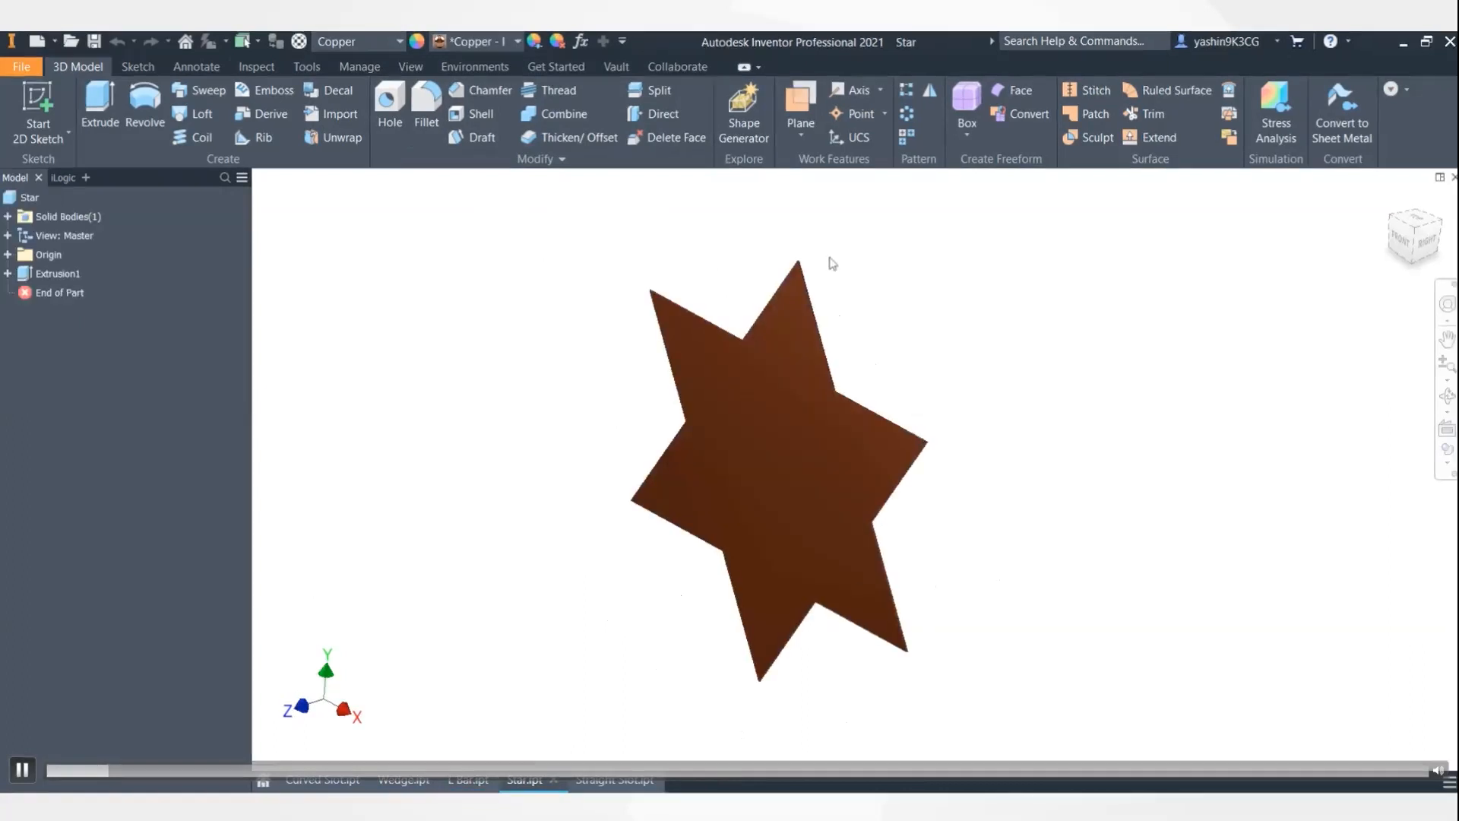
click(600, 783)
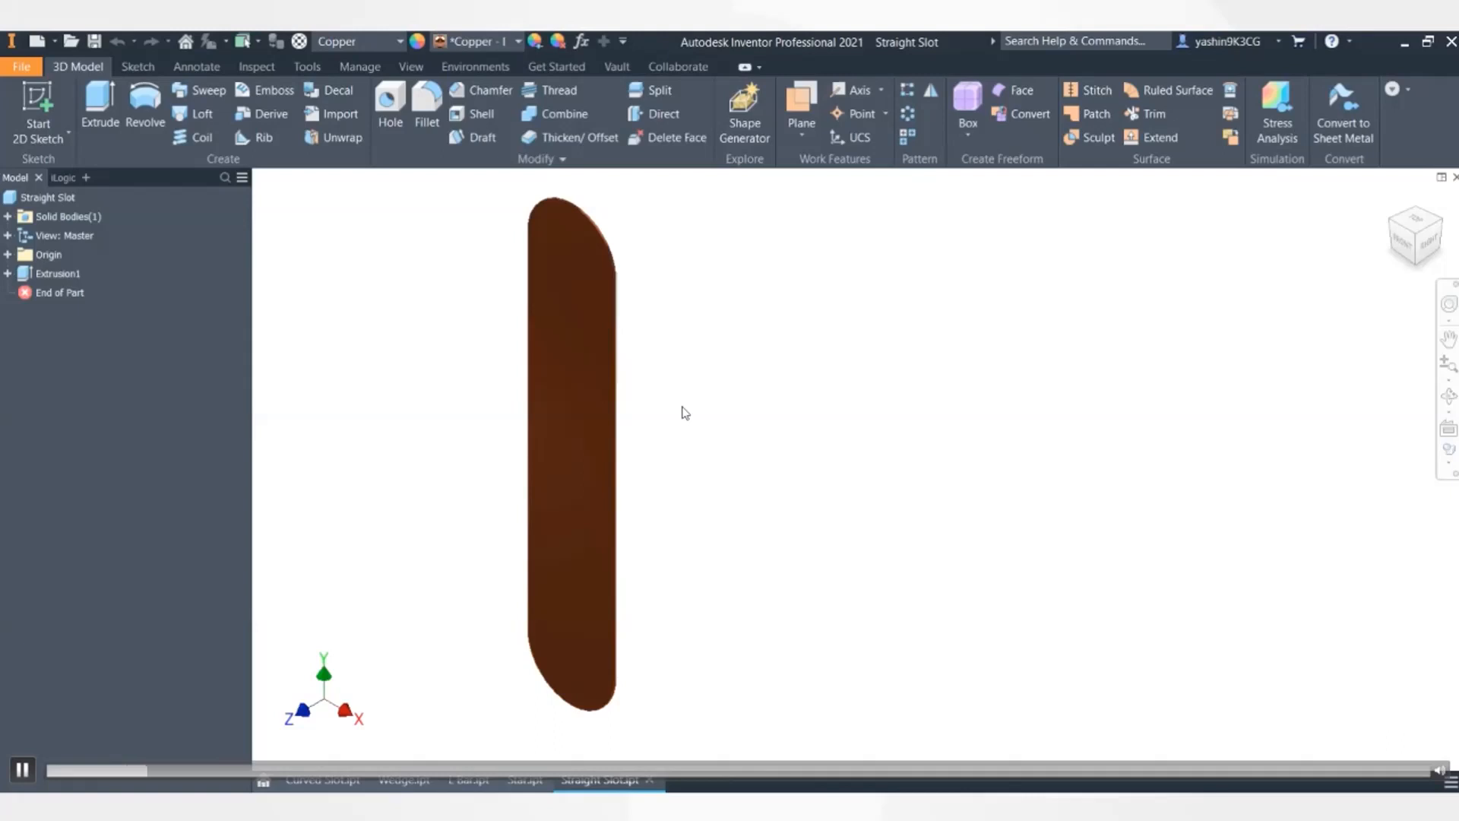
mouse_move(726, 337)
middle_down()
mouse_move(798, 322)
mouse_move(727, 323)
middle_up()
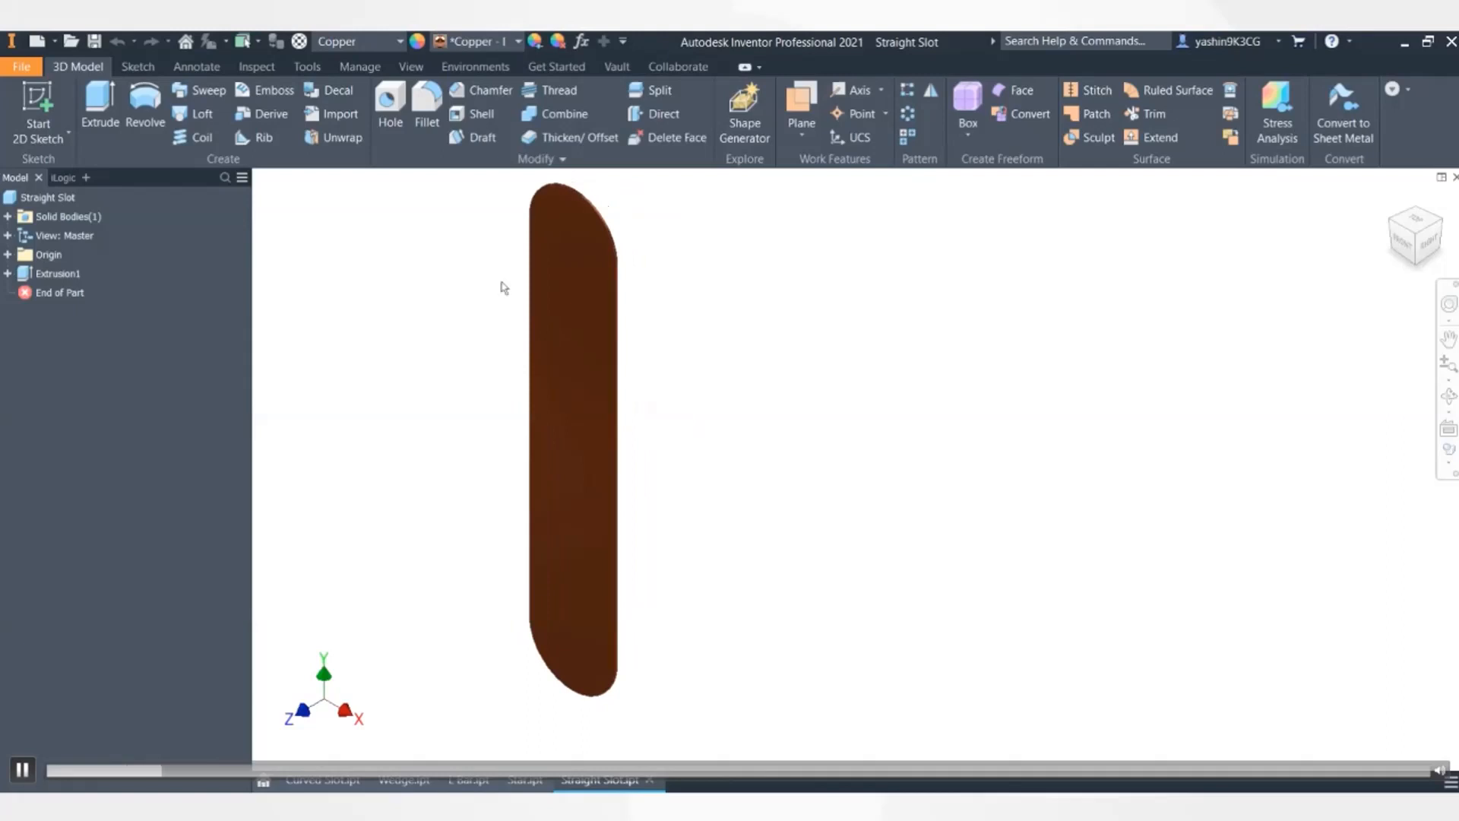
click(185, 42)
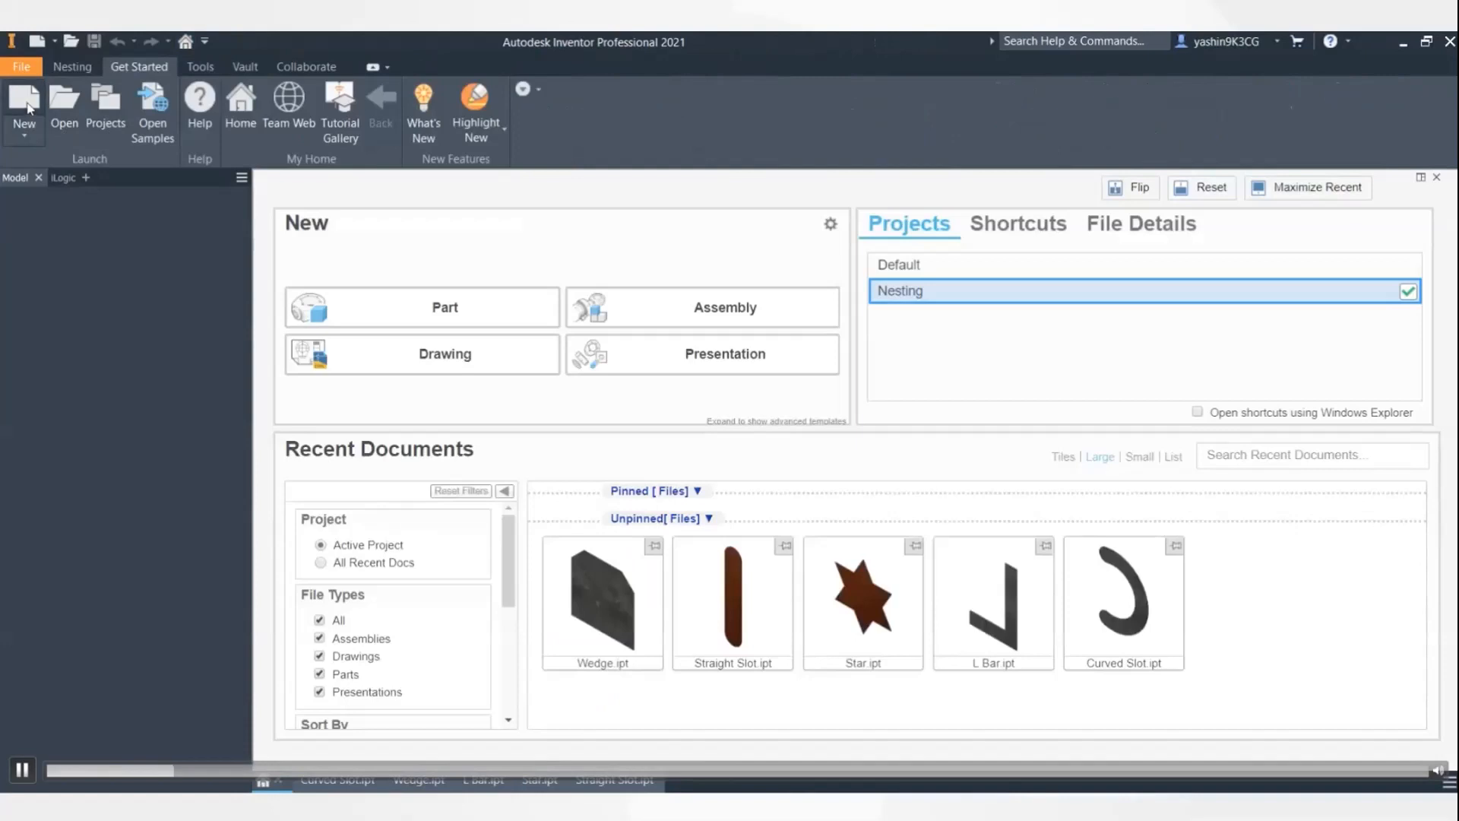
- Create the new nesting document Nesting4 from the Standard (mm).inest template
click(26, 105)
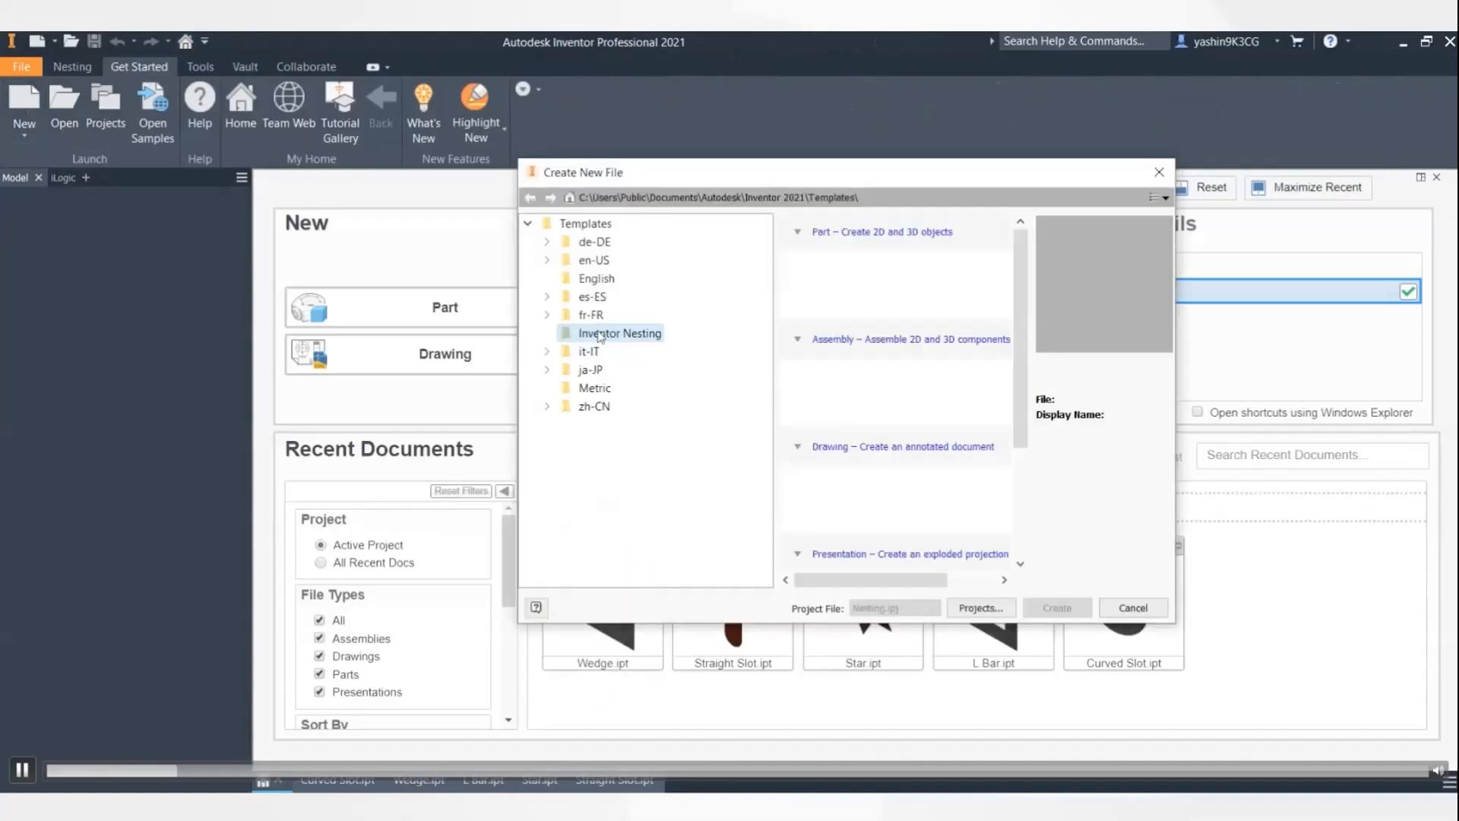
drag(1023, 354, 1011, 502)
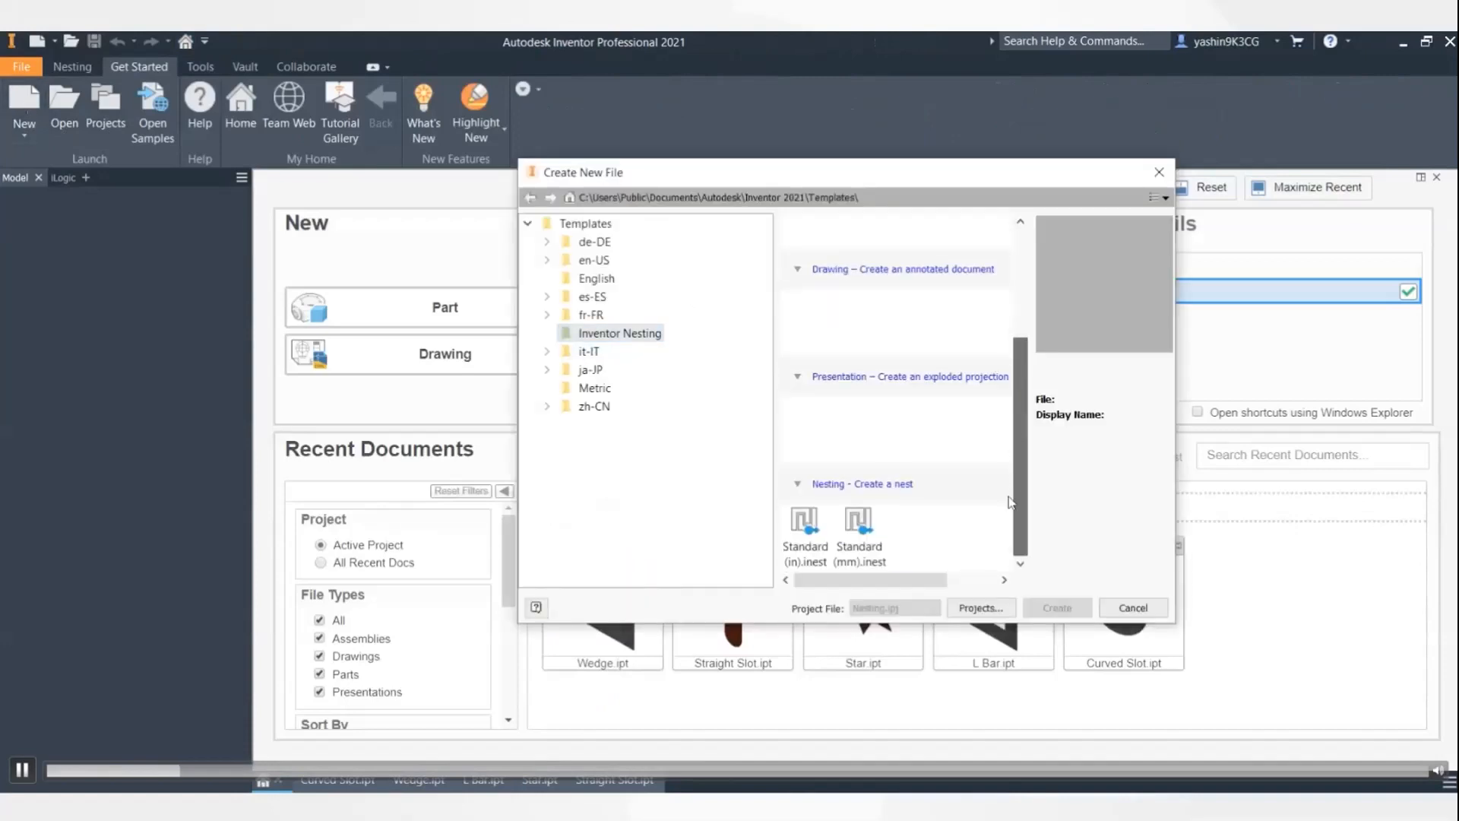
click(866, 528)
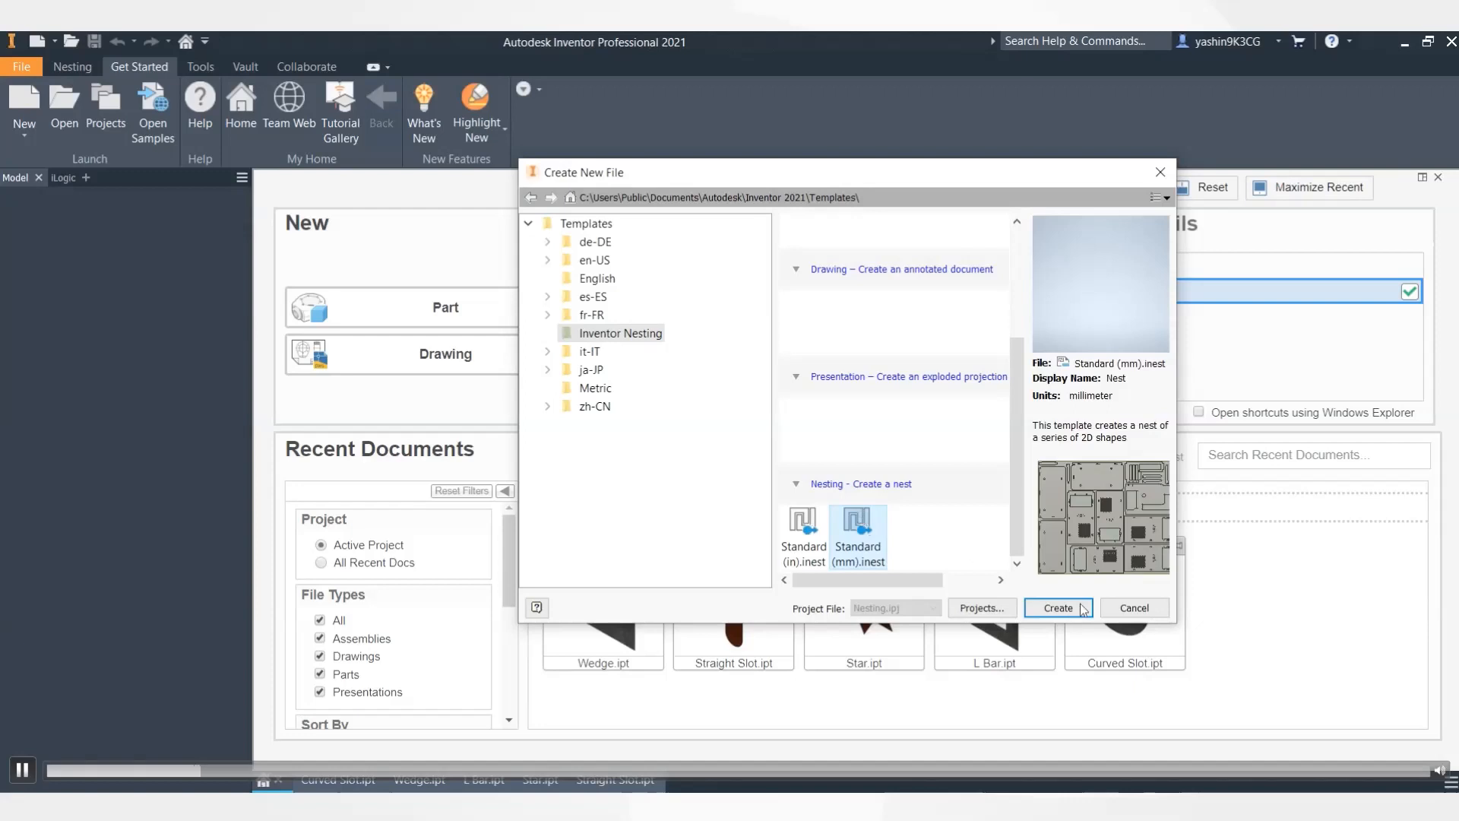
click(1059, 609)
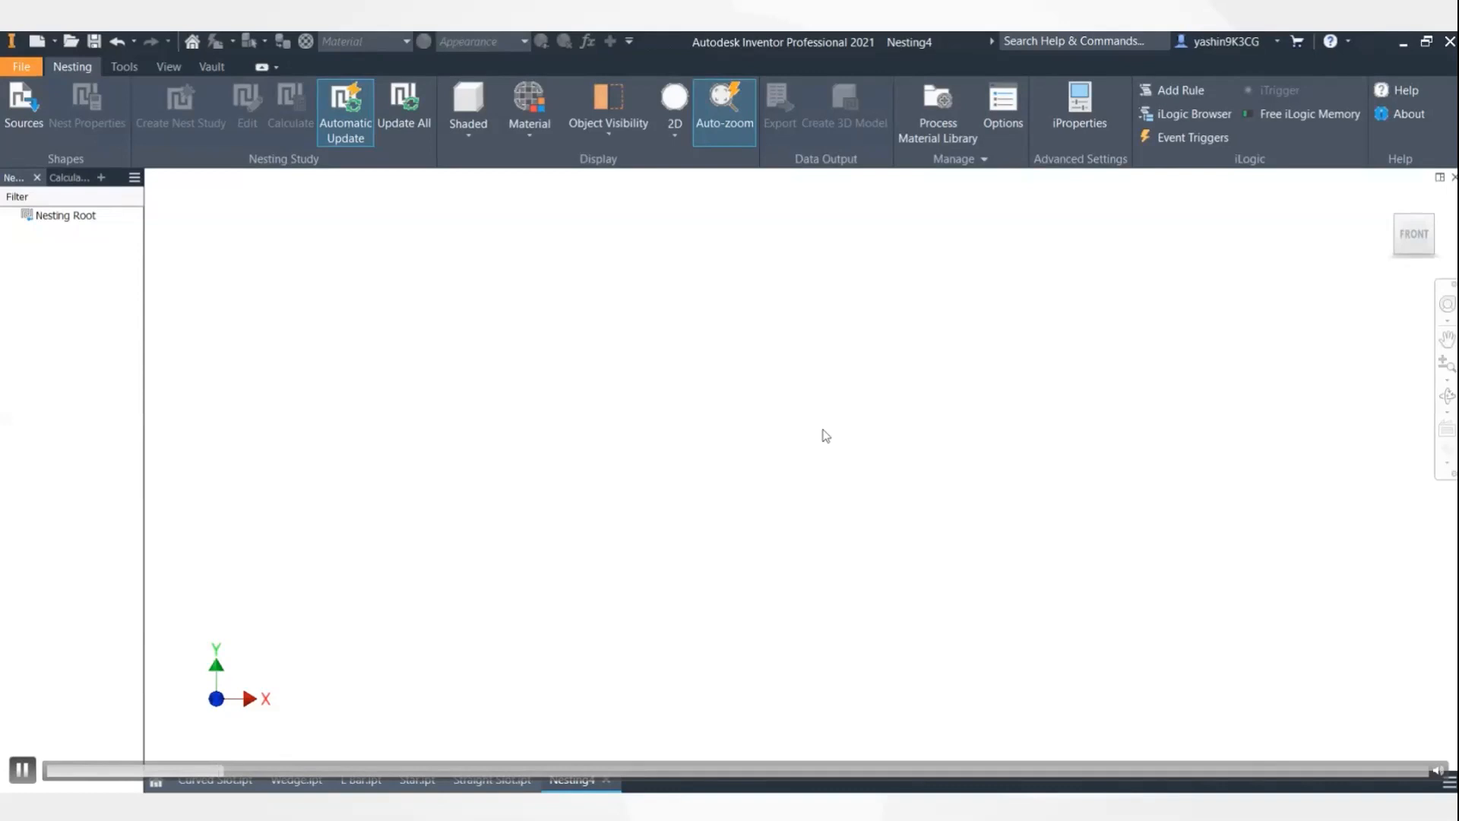
- Browse for source files in Documents > Inventor Nesting > Nesting Utility
click(23, 106)
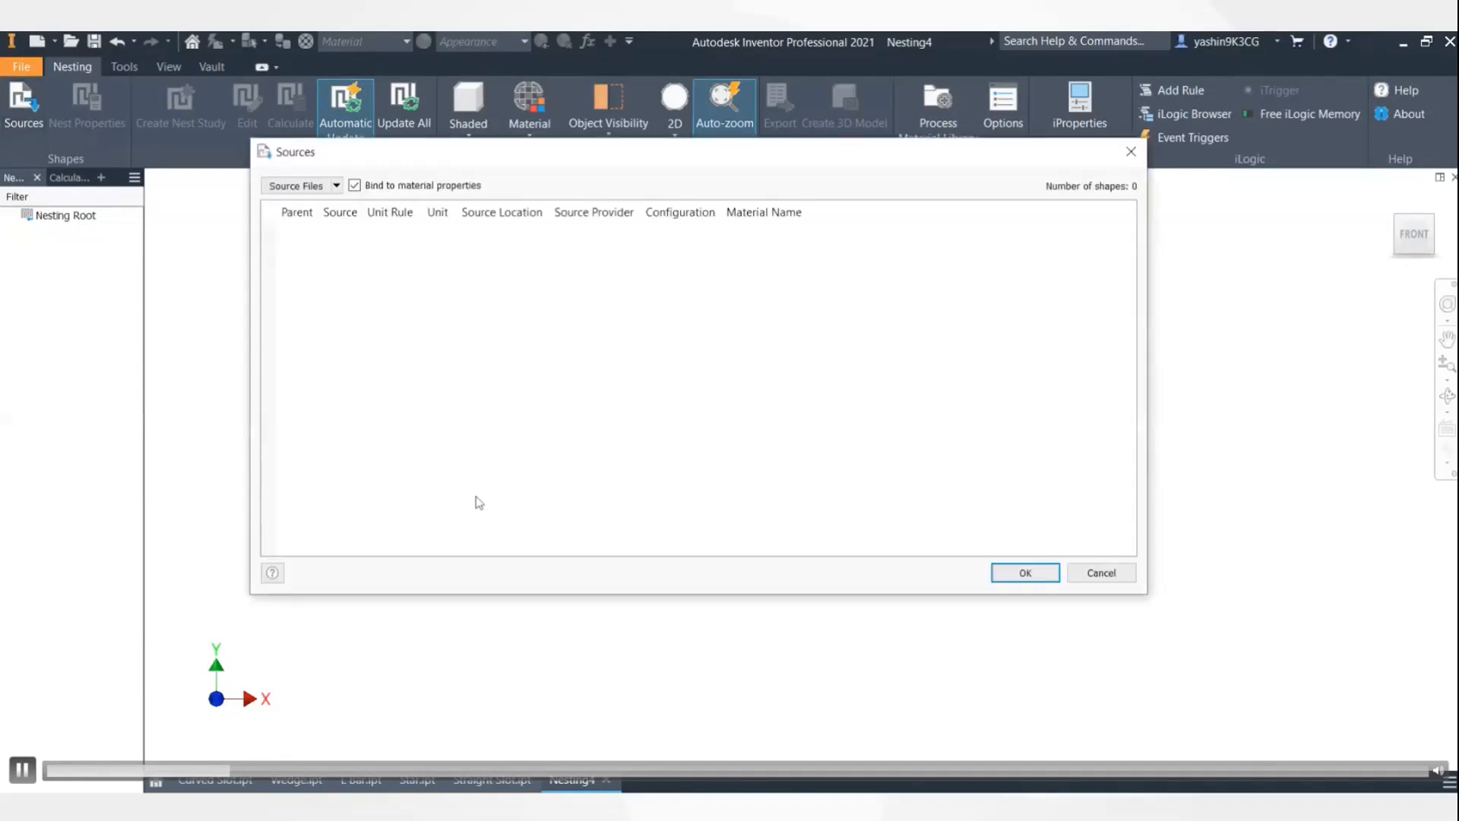
click(292, 187)
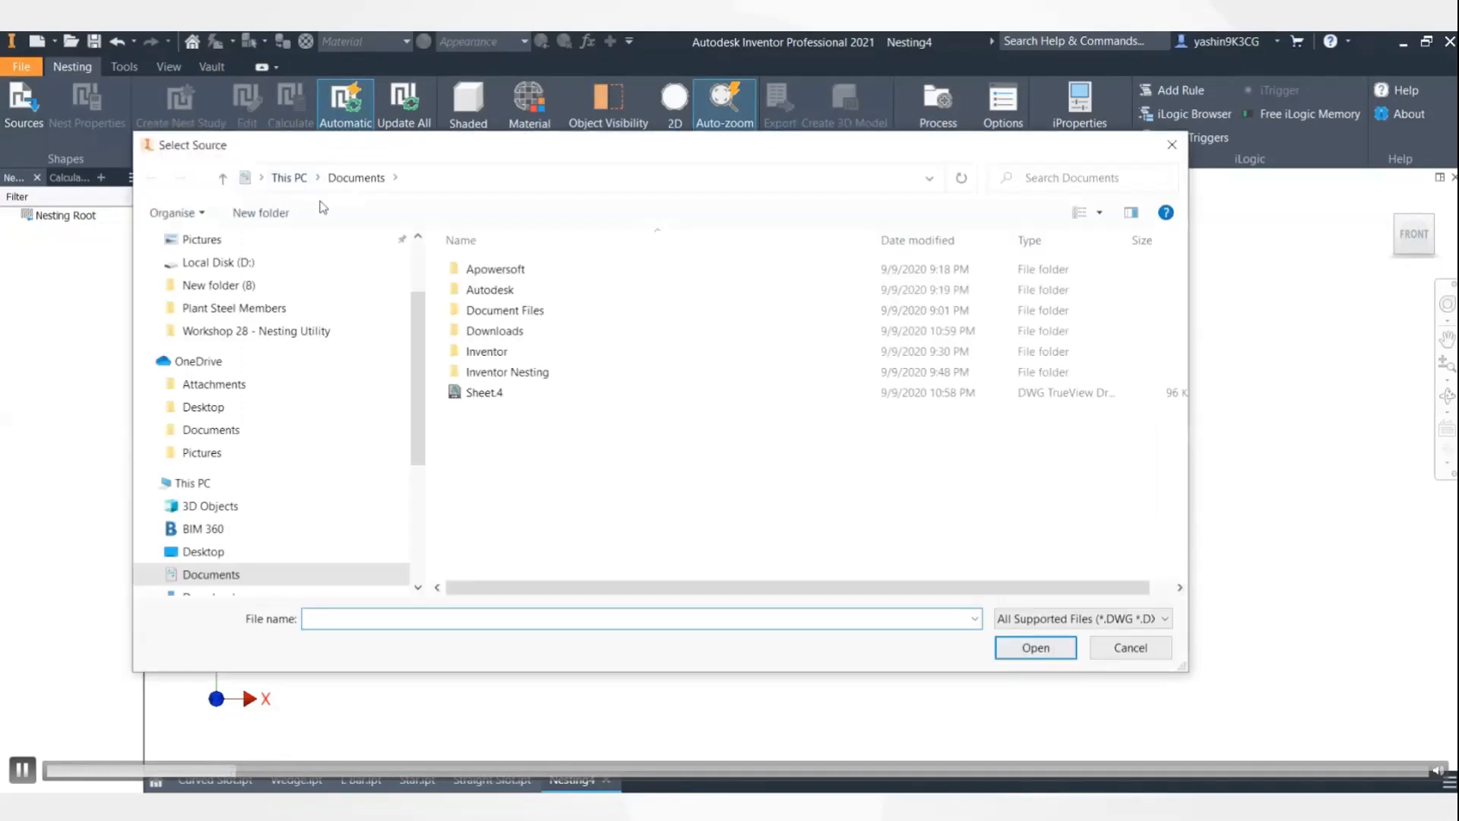
double_click(502, 374)
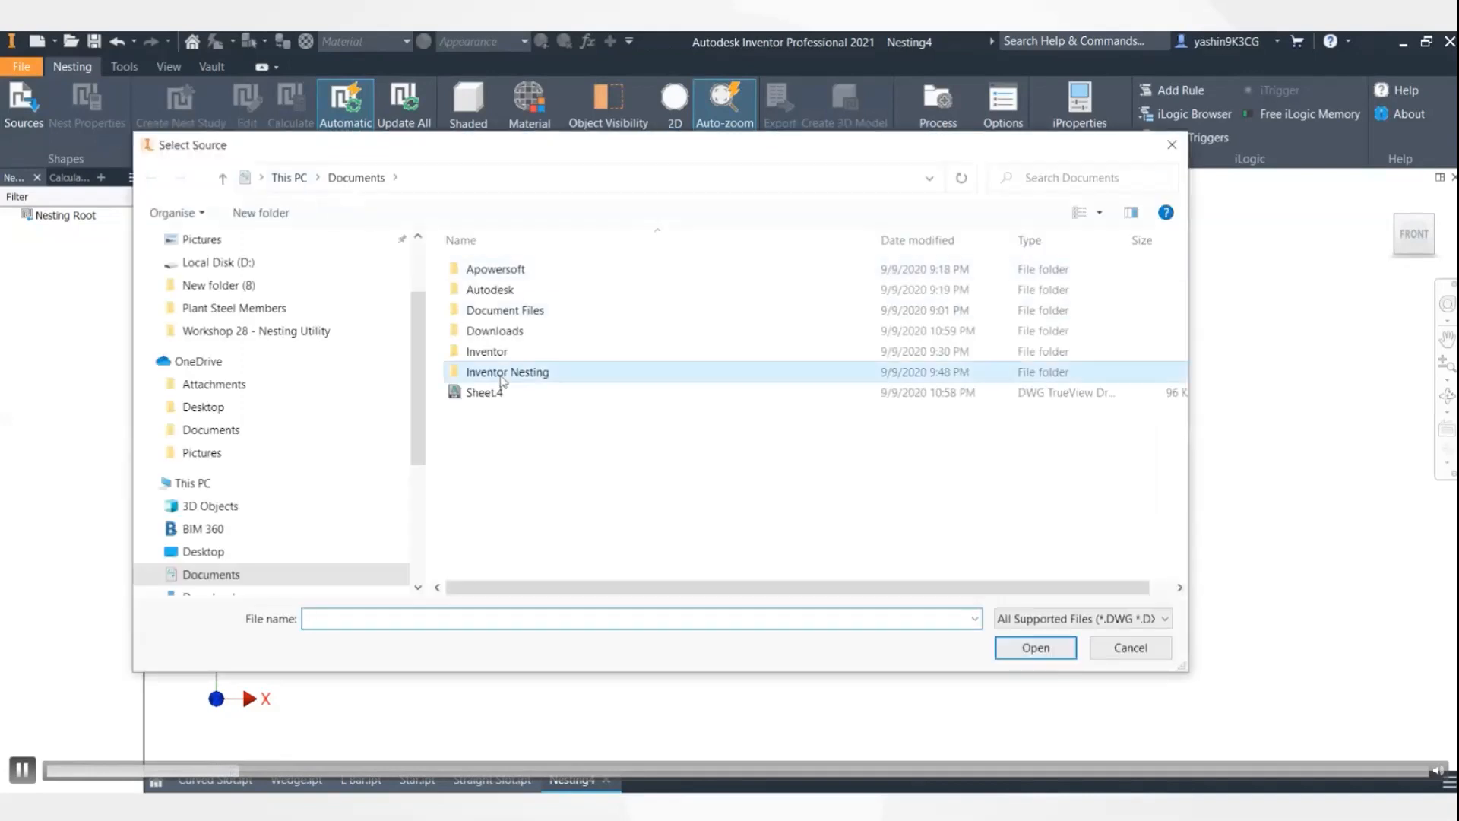
click(495, 274)
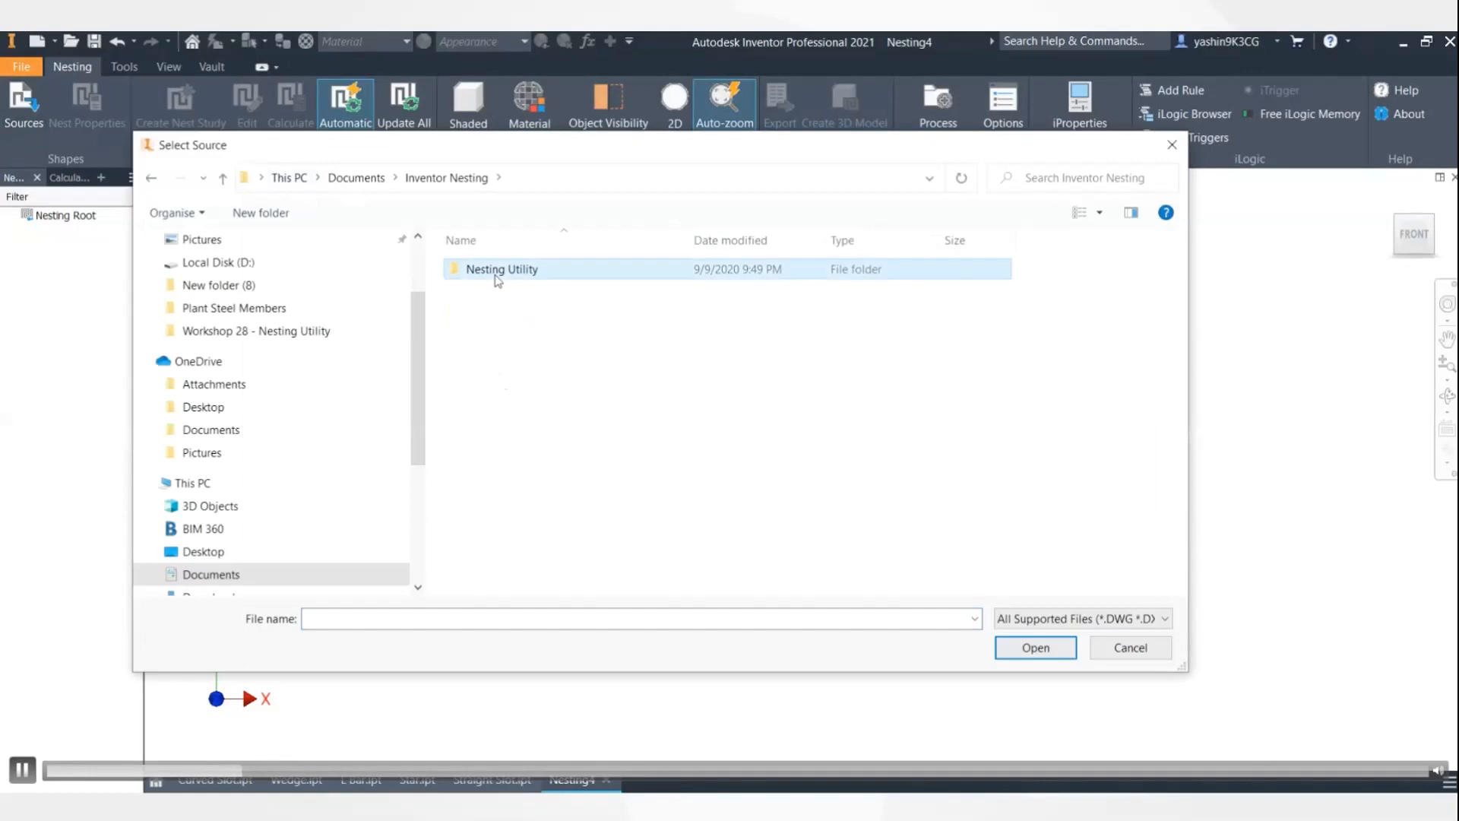
double_click(494, 274)
- Add Curved Slot, L Bar, Star, Straight Slot and Wedge as nest sources
click(490, 310)
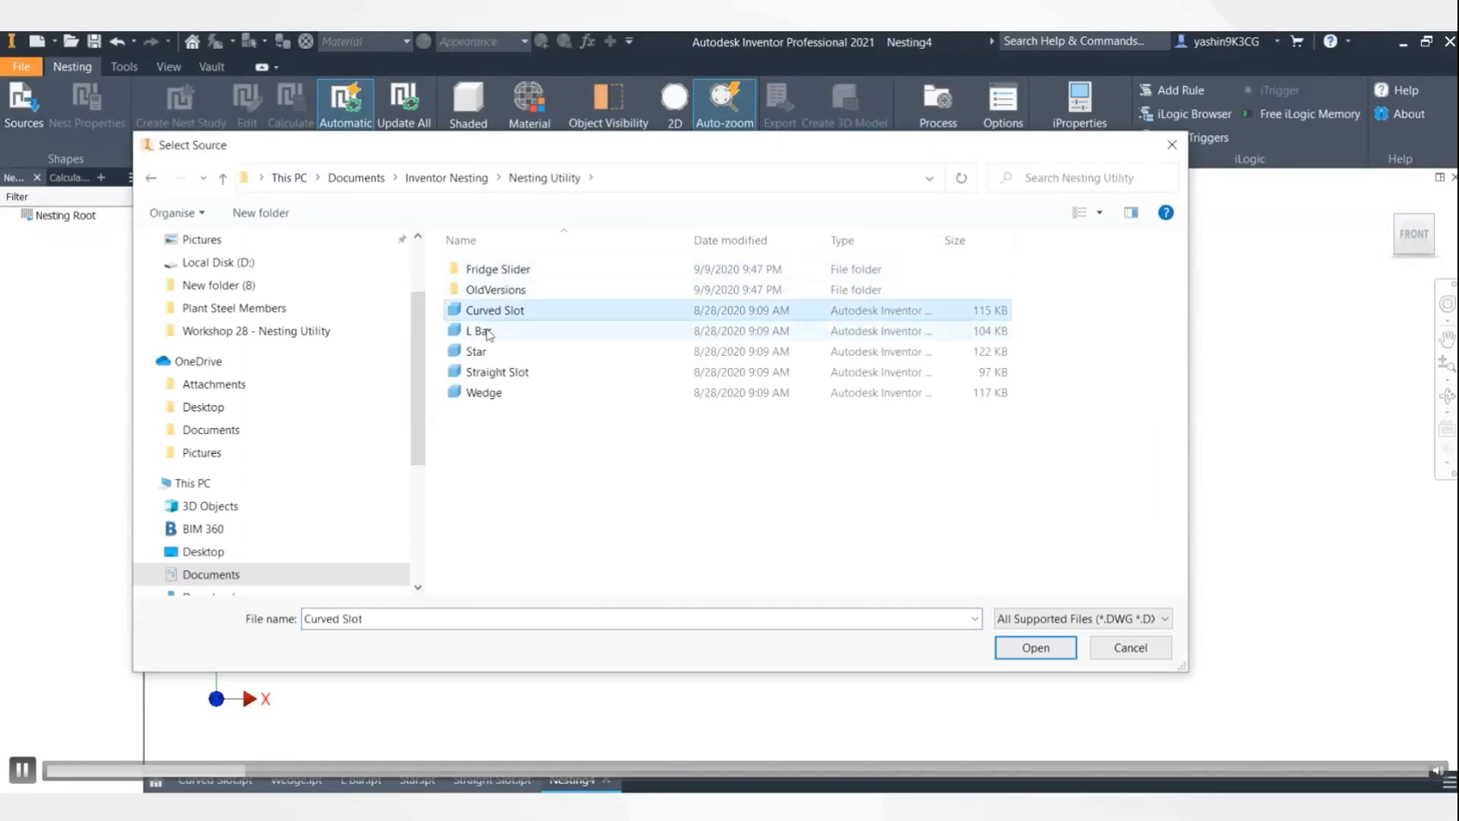
ctrl+click(488, 332)
ctrl+click(487, 353)
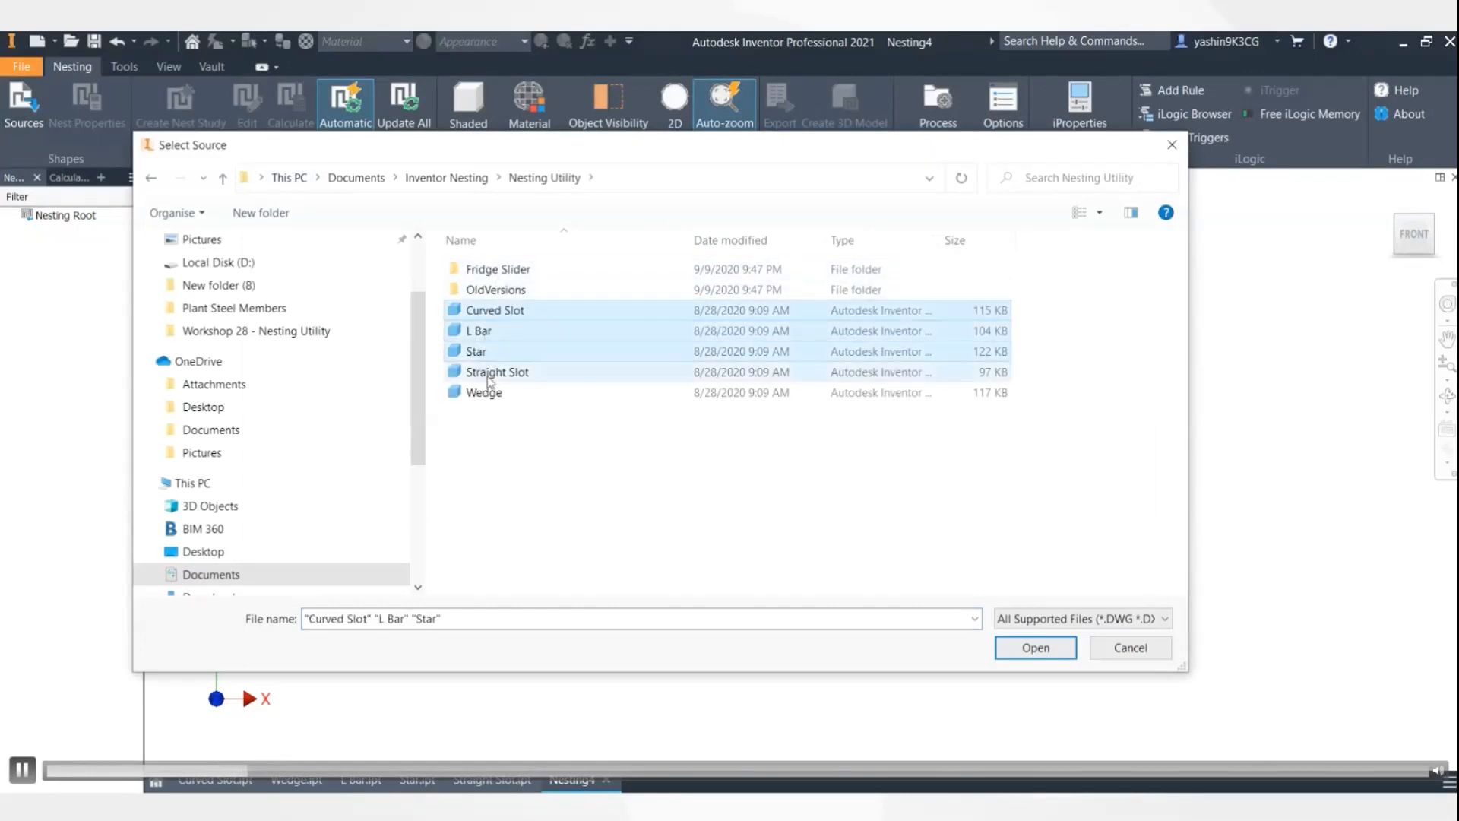
ctrl+click(488, 378)
ctrl+click(485, 391)
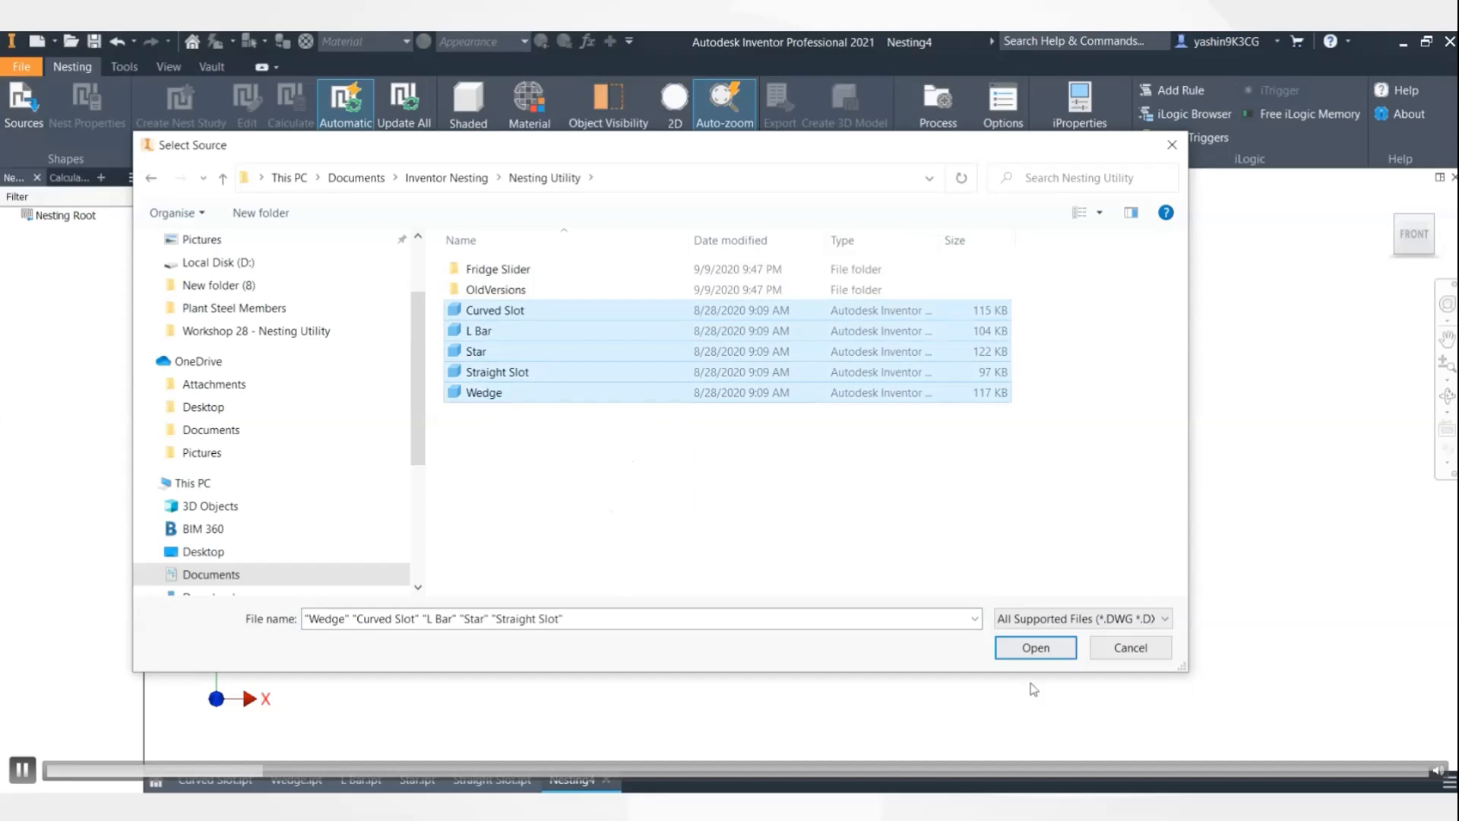
click(1033, 648)
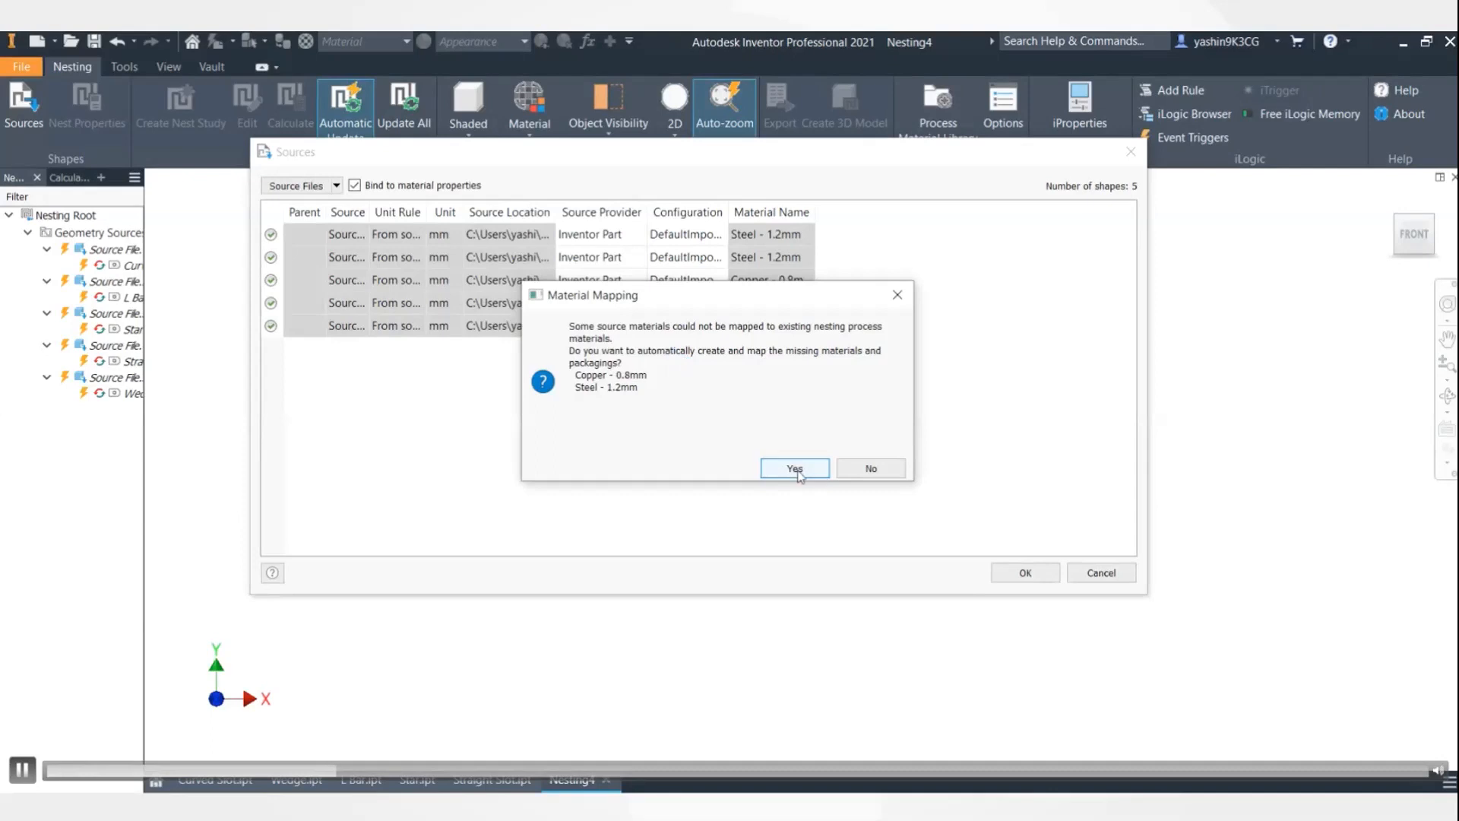
- Create the missing Copper - 0.8mm and Steel - 1.2mm materials and confirm the five sources
click(795, 469)
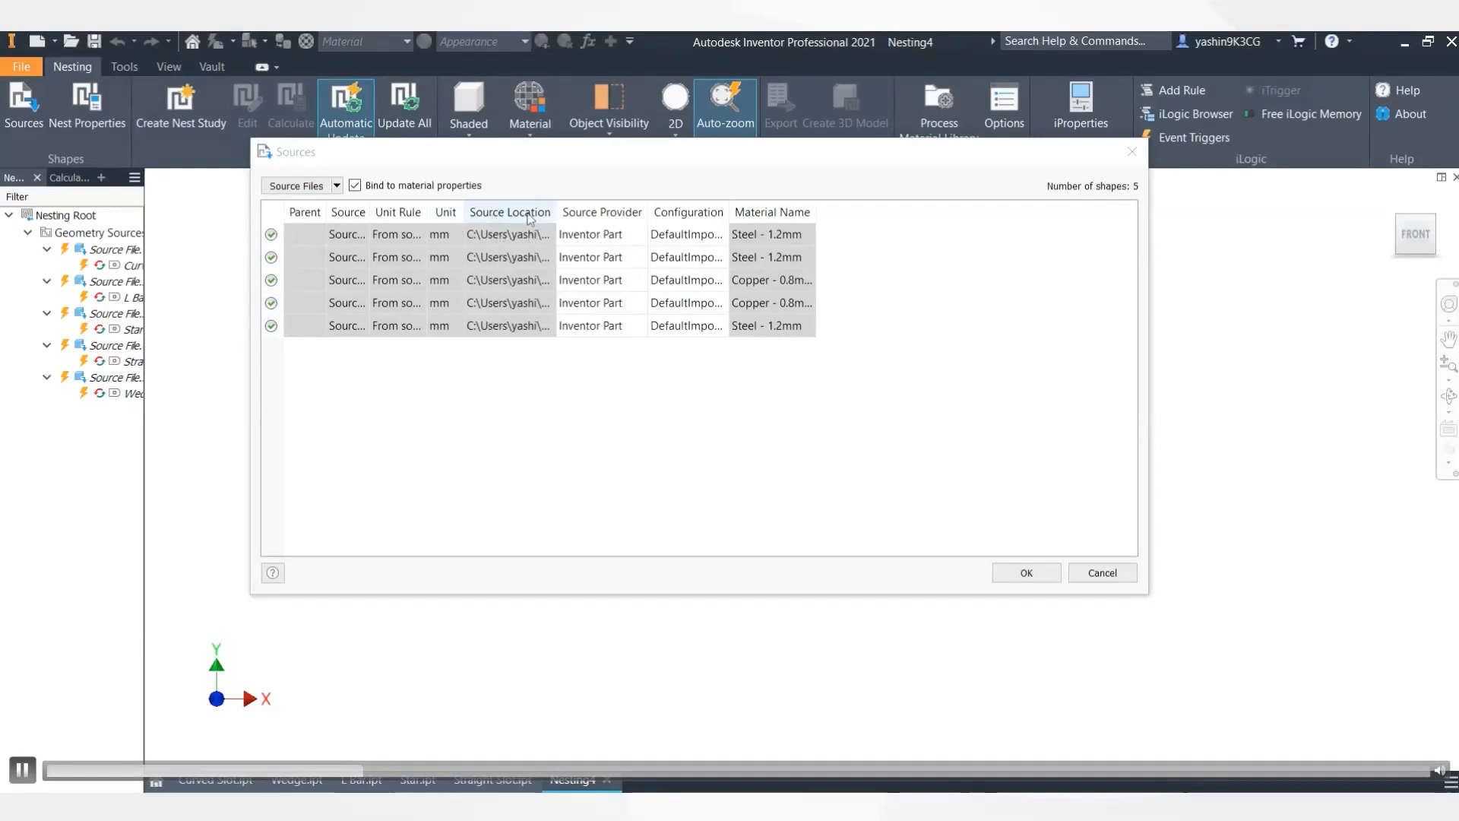
drag(370, 214, 487, 215)
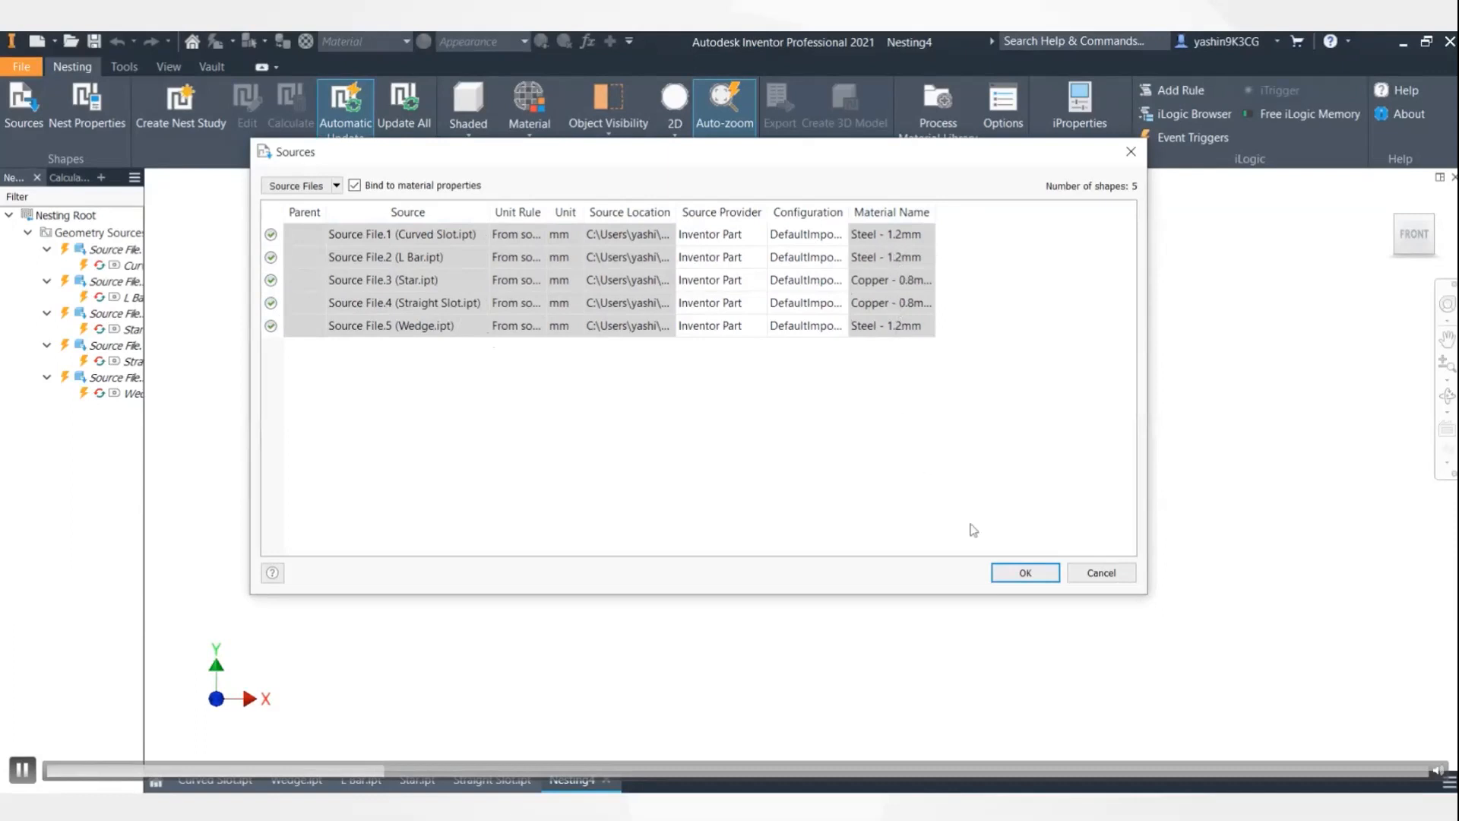
click(1025, 572)
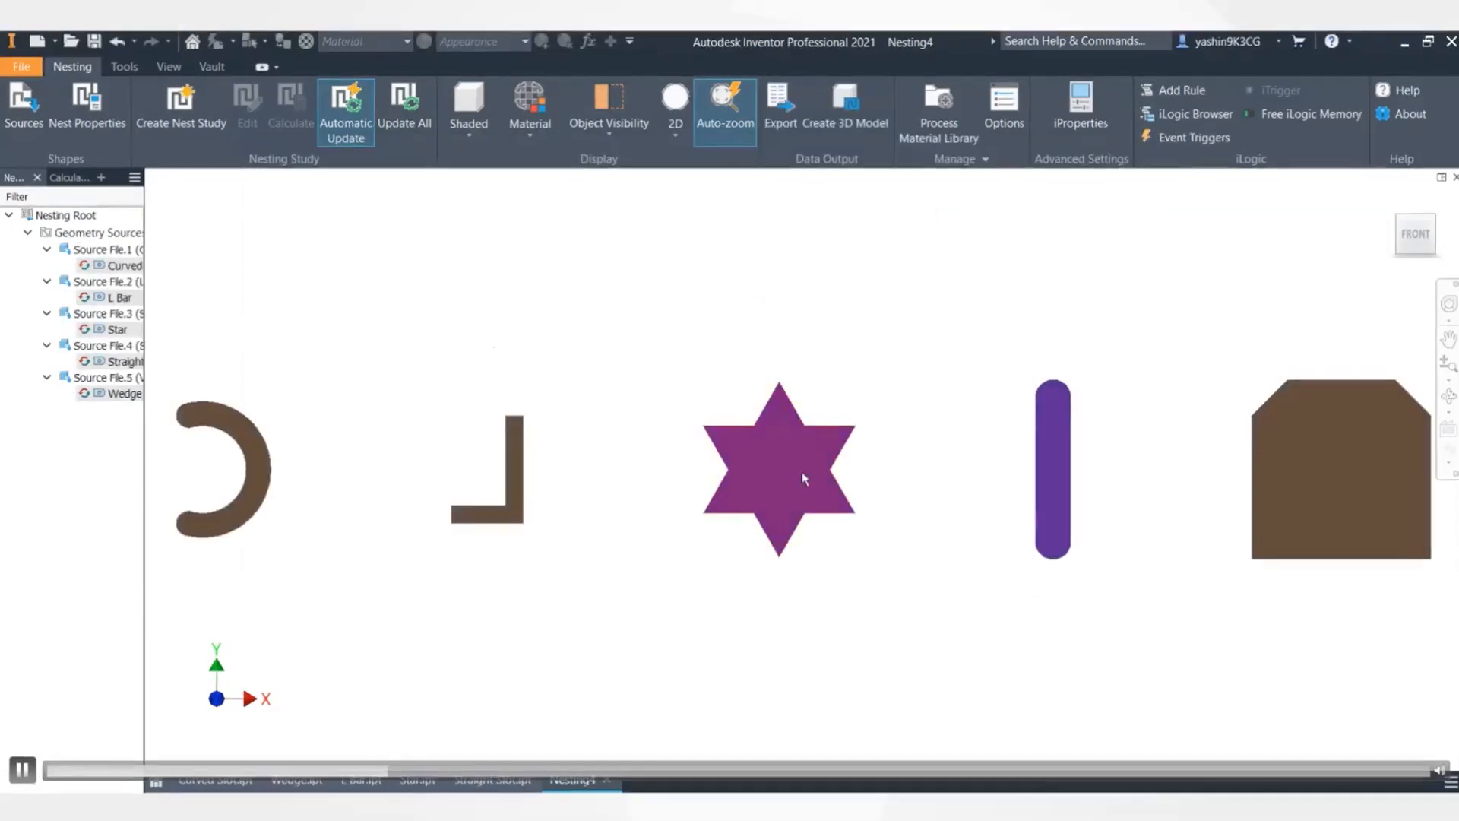
- Fit the five shapes in view and open the Process Material Library
mouse_move(487, 378)
middle_down()
mouse_move(537, 371)
mouse_move(485, 372)
middle_up()
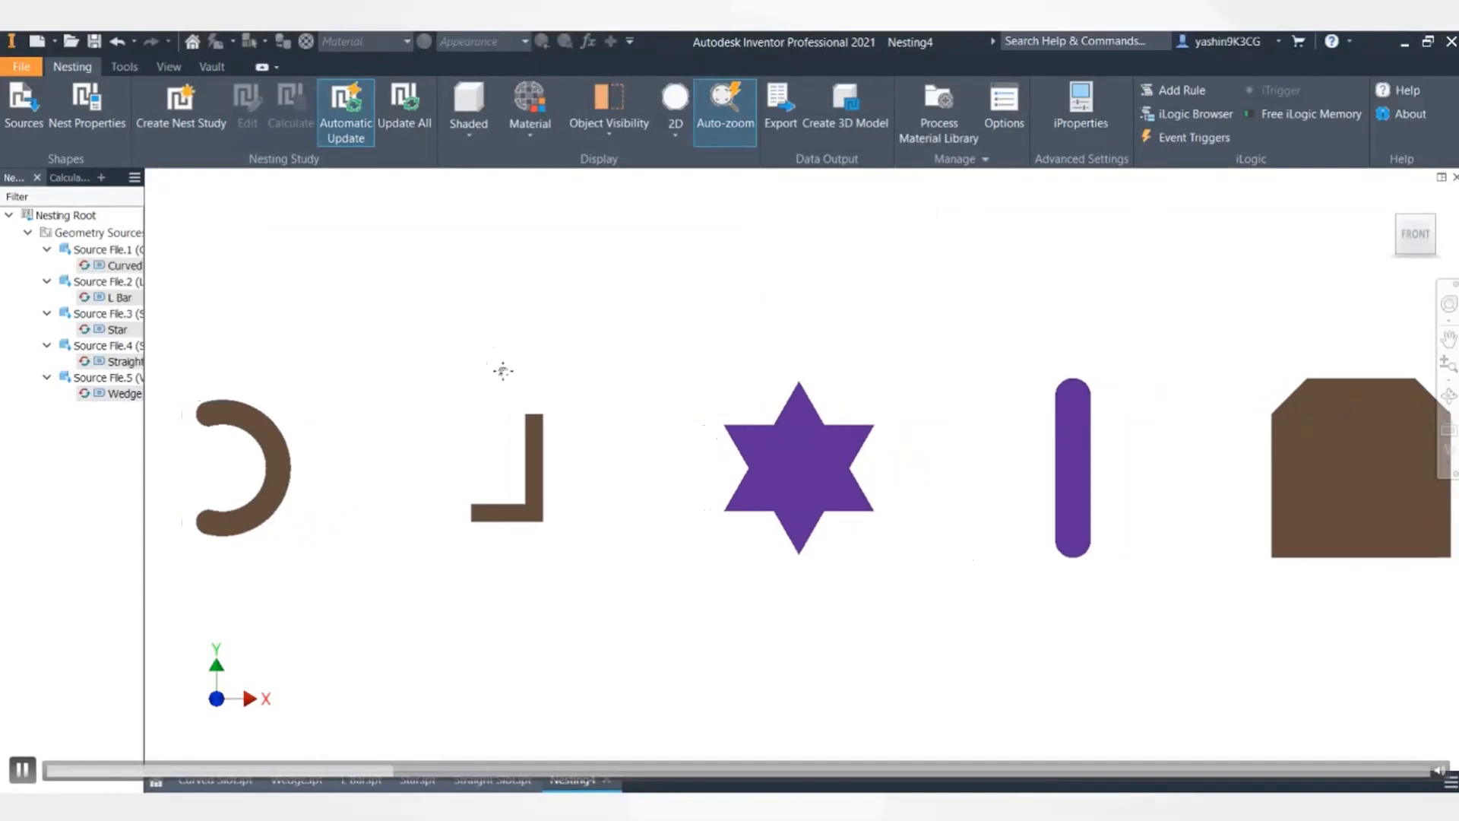
scroll(505, 375, up, 2)
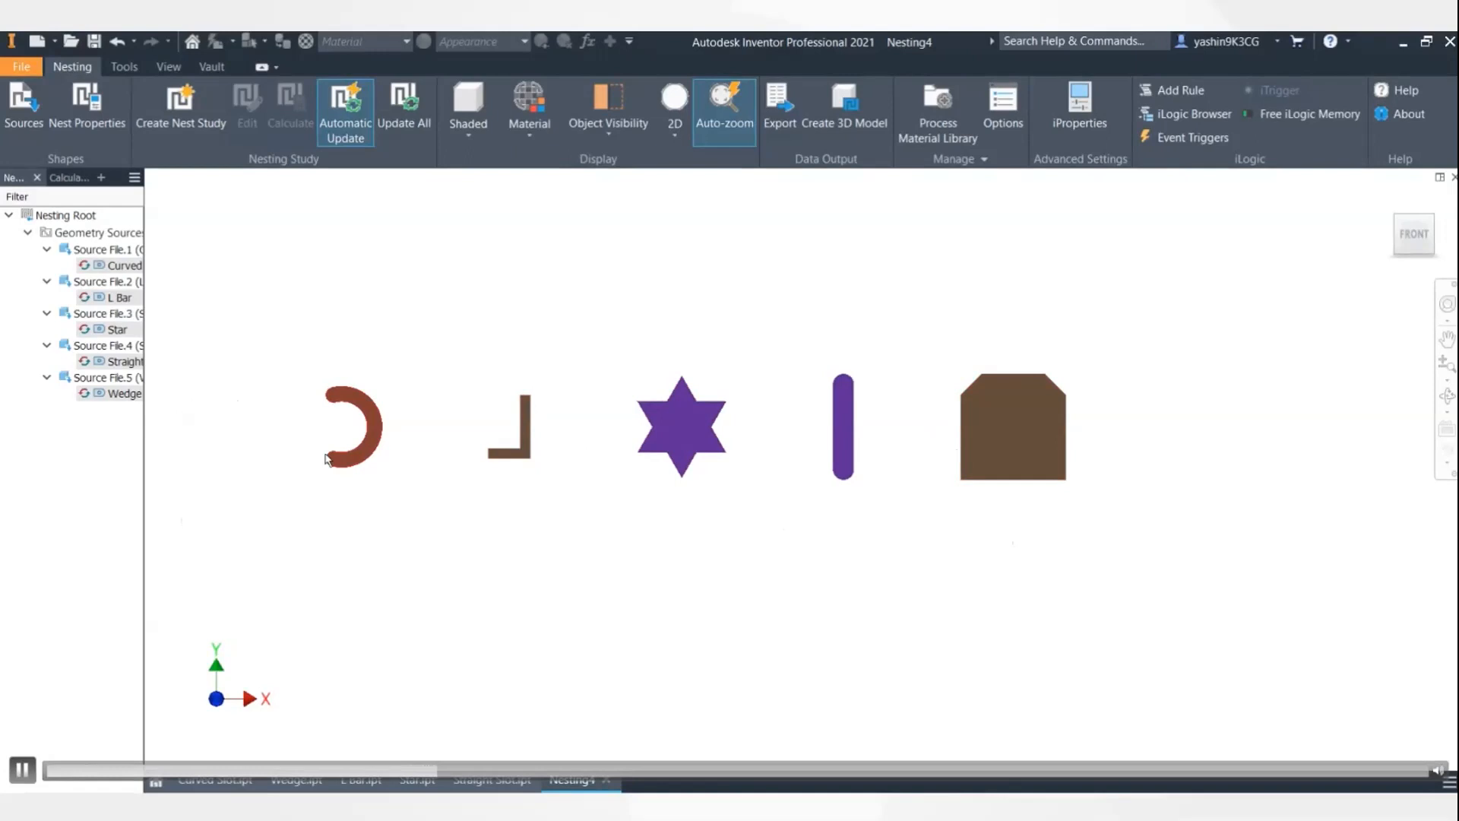
drag(597, 319, 909, 537)
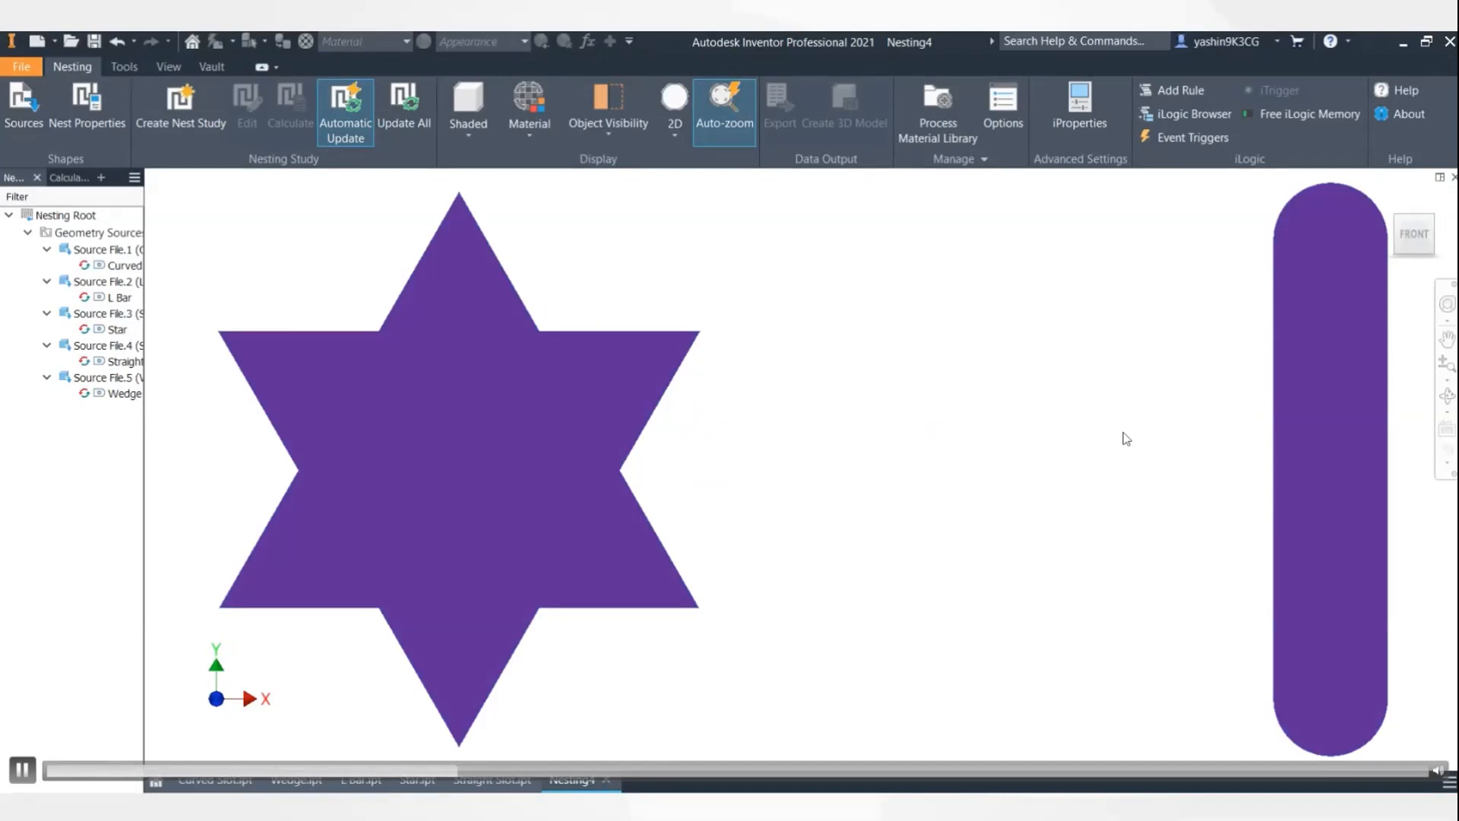
scroll(887, 351, down, 5)
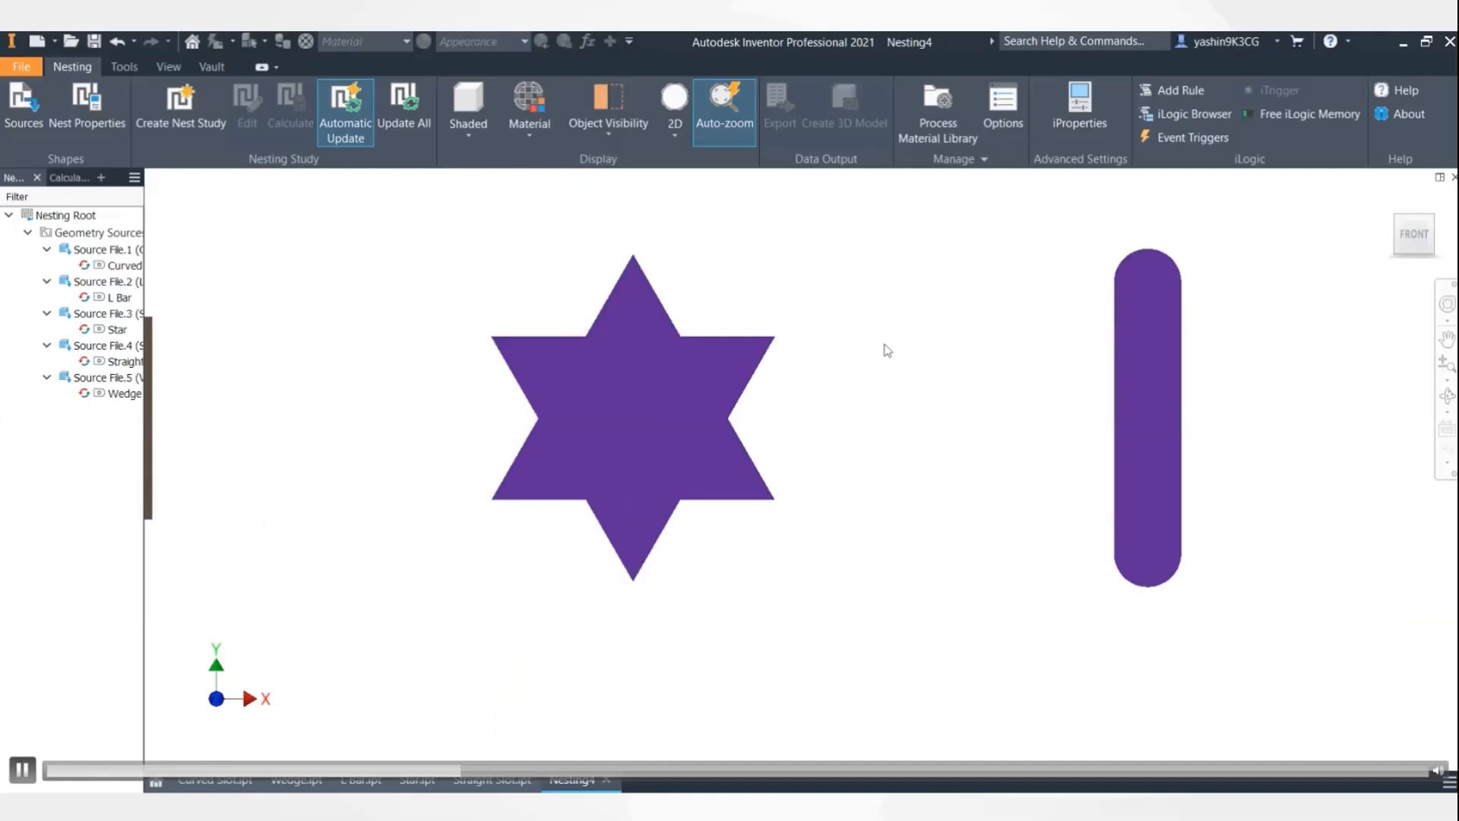
scroll(888, 351, up, 3)
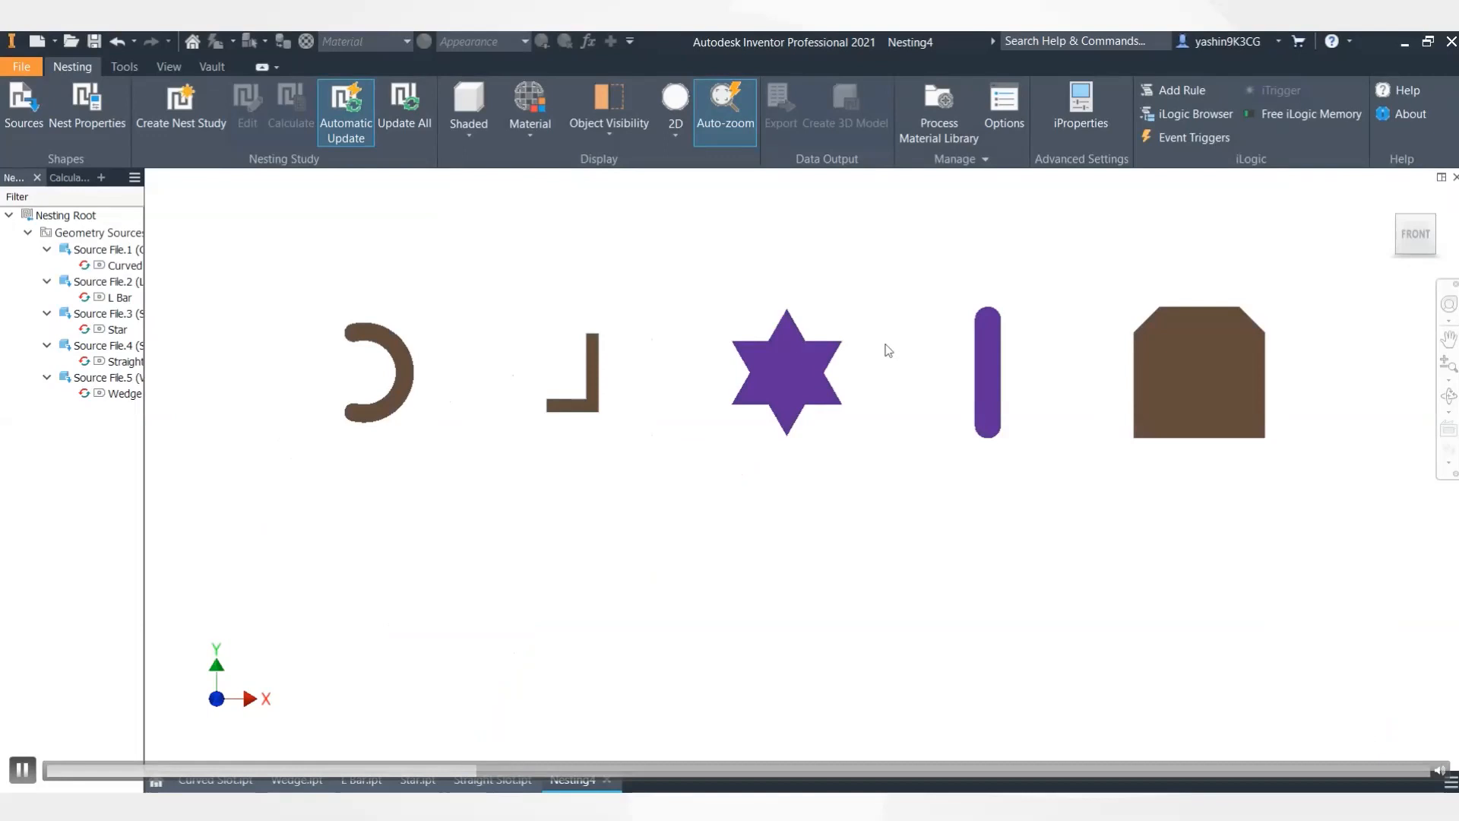
click(950, 125)
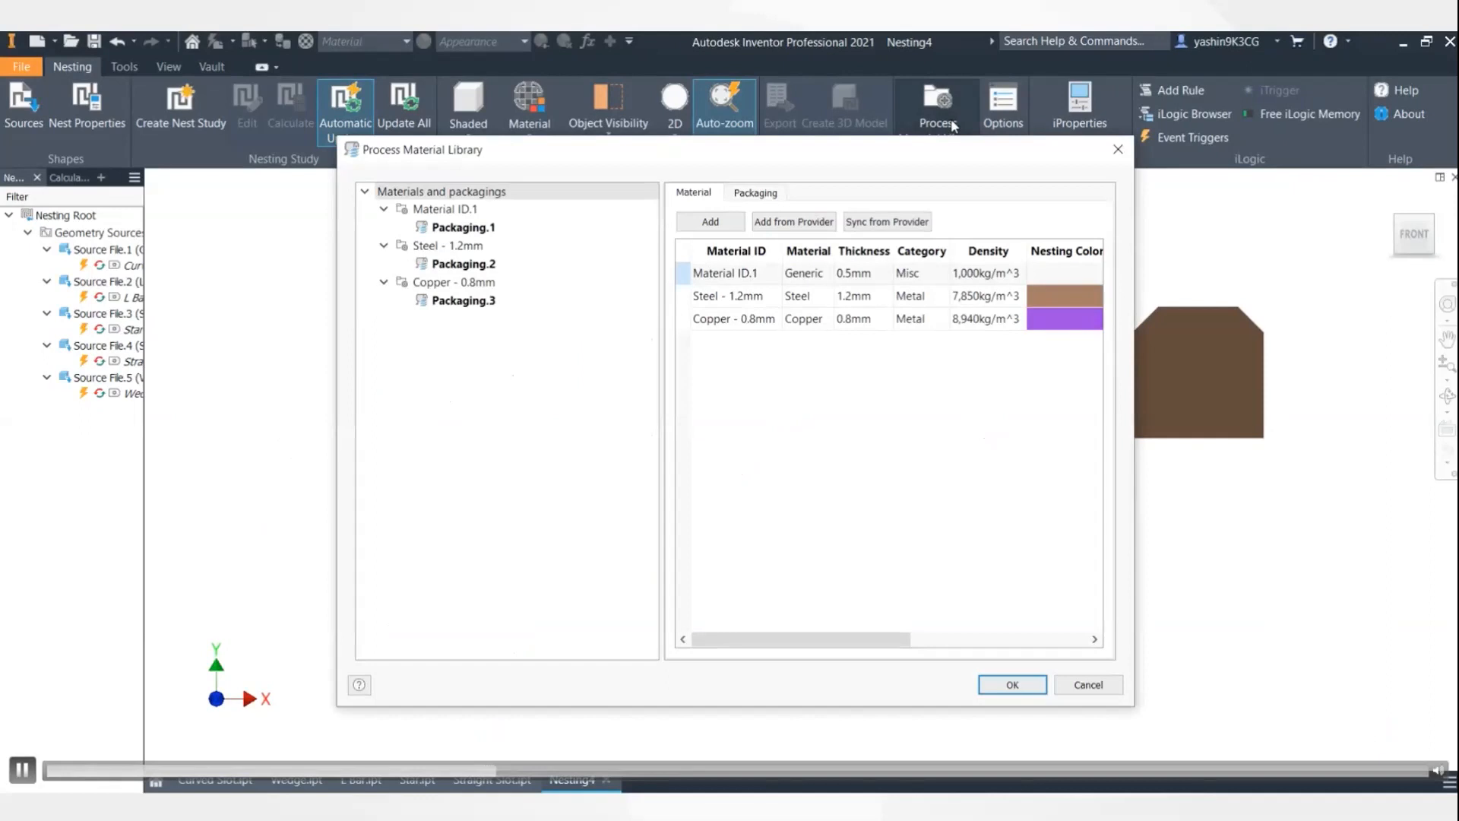
- Compare Steel - 1.2mm and Copper - 0.8mm, ending on steel Packaging.2 (2,000 x 2,000mm, cost 269.00)
click(494, 247)
click(492, 287)
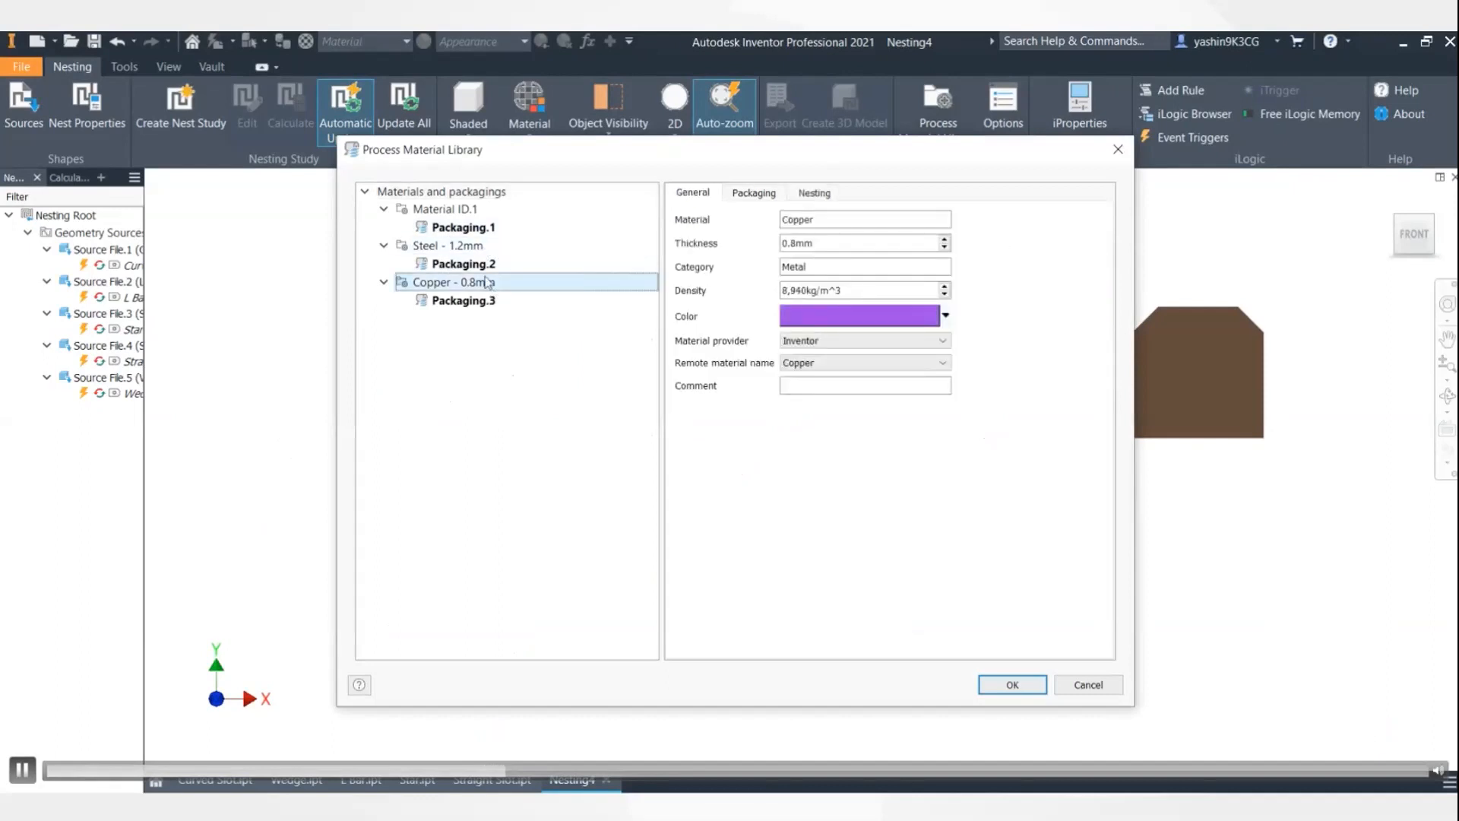
click(479, 248)
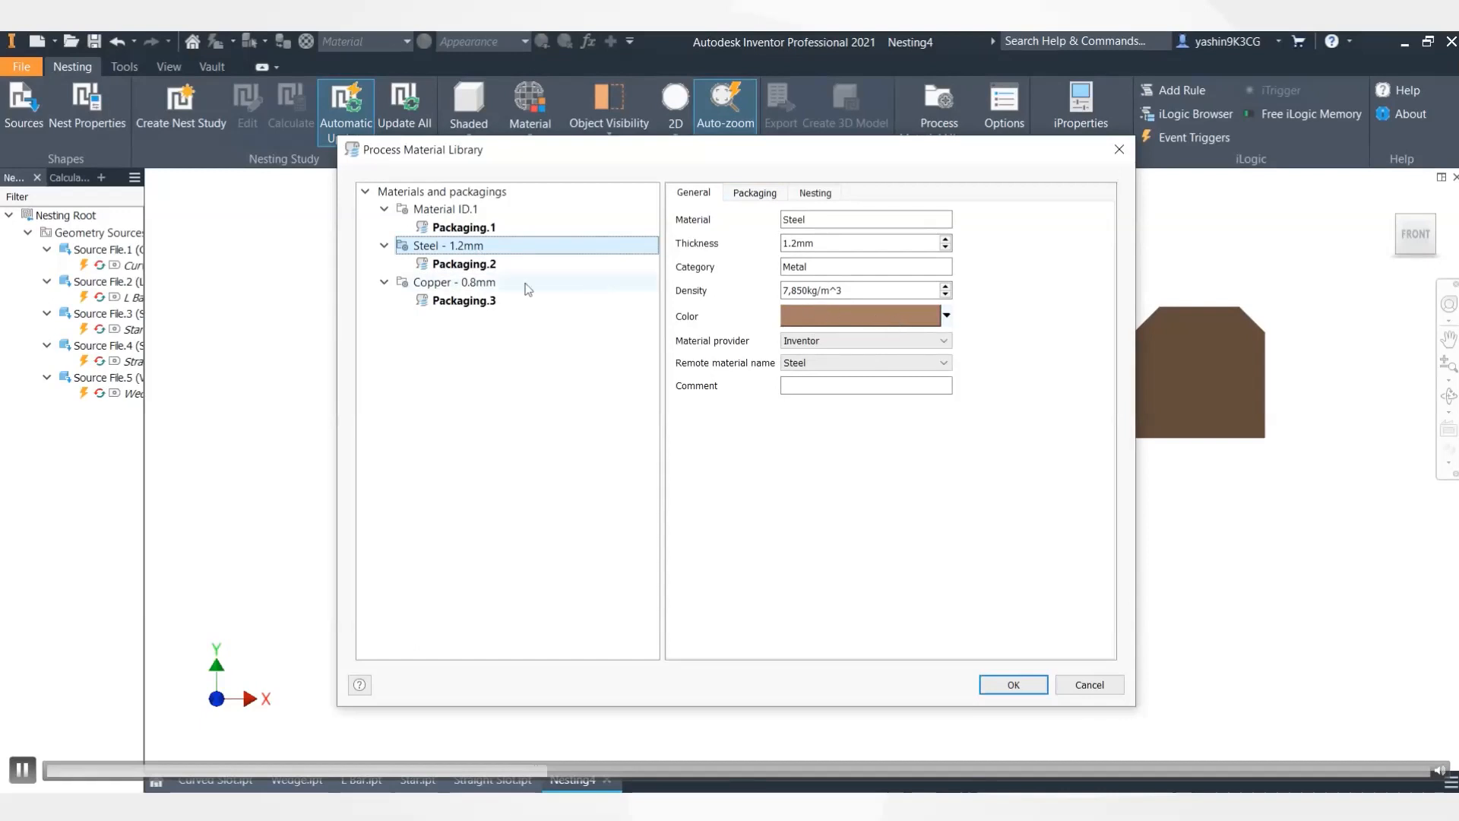
click(465, 266)
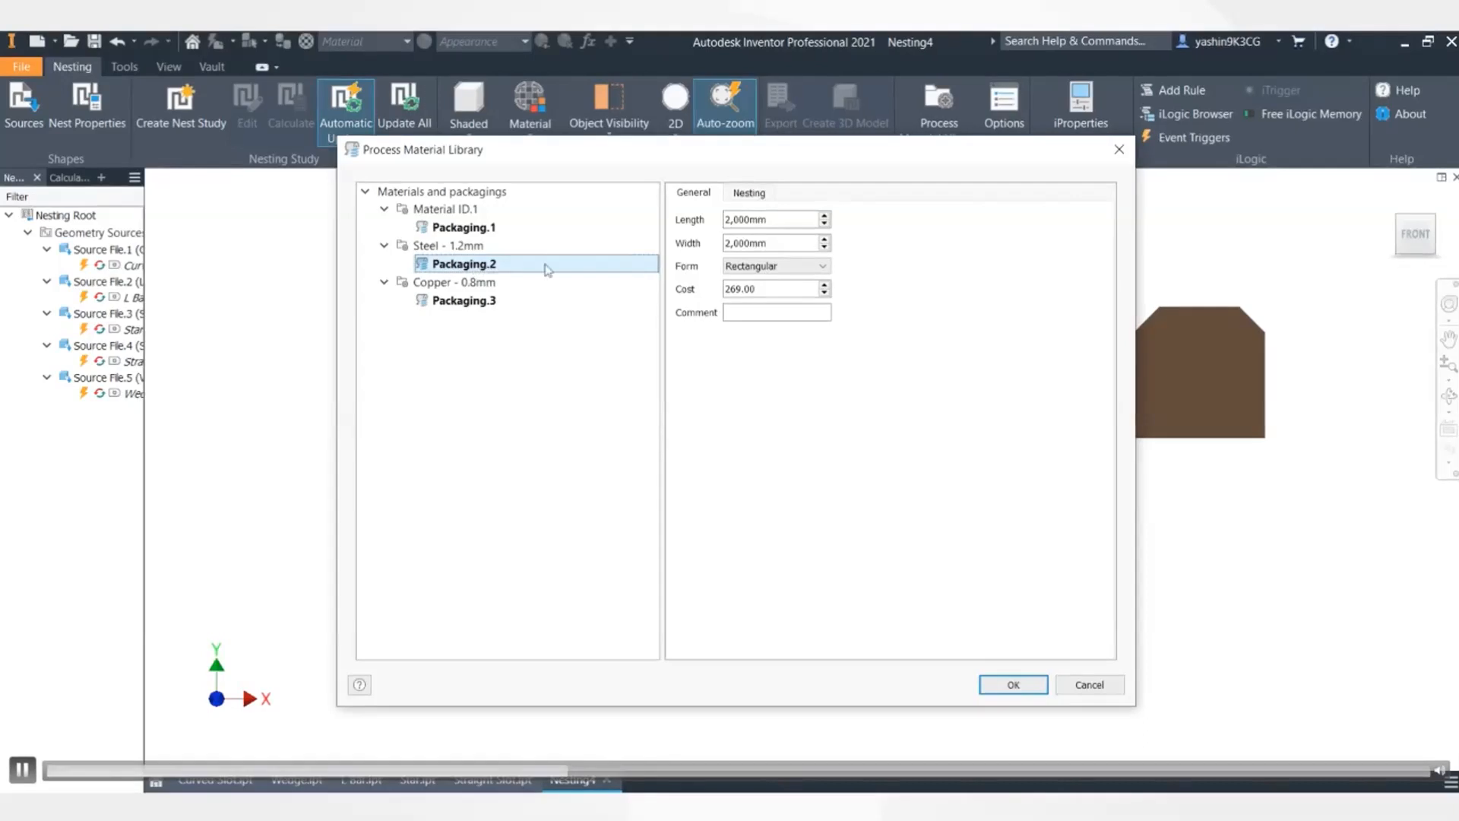
- Check Packaging.2's 2,000mm length, 2,000mm width and 269.00 cost, then close the library
drag(810, 221, 694, 227)
drag(798, 246, 708, 256)
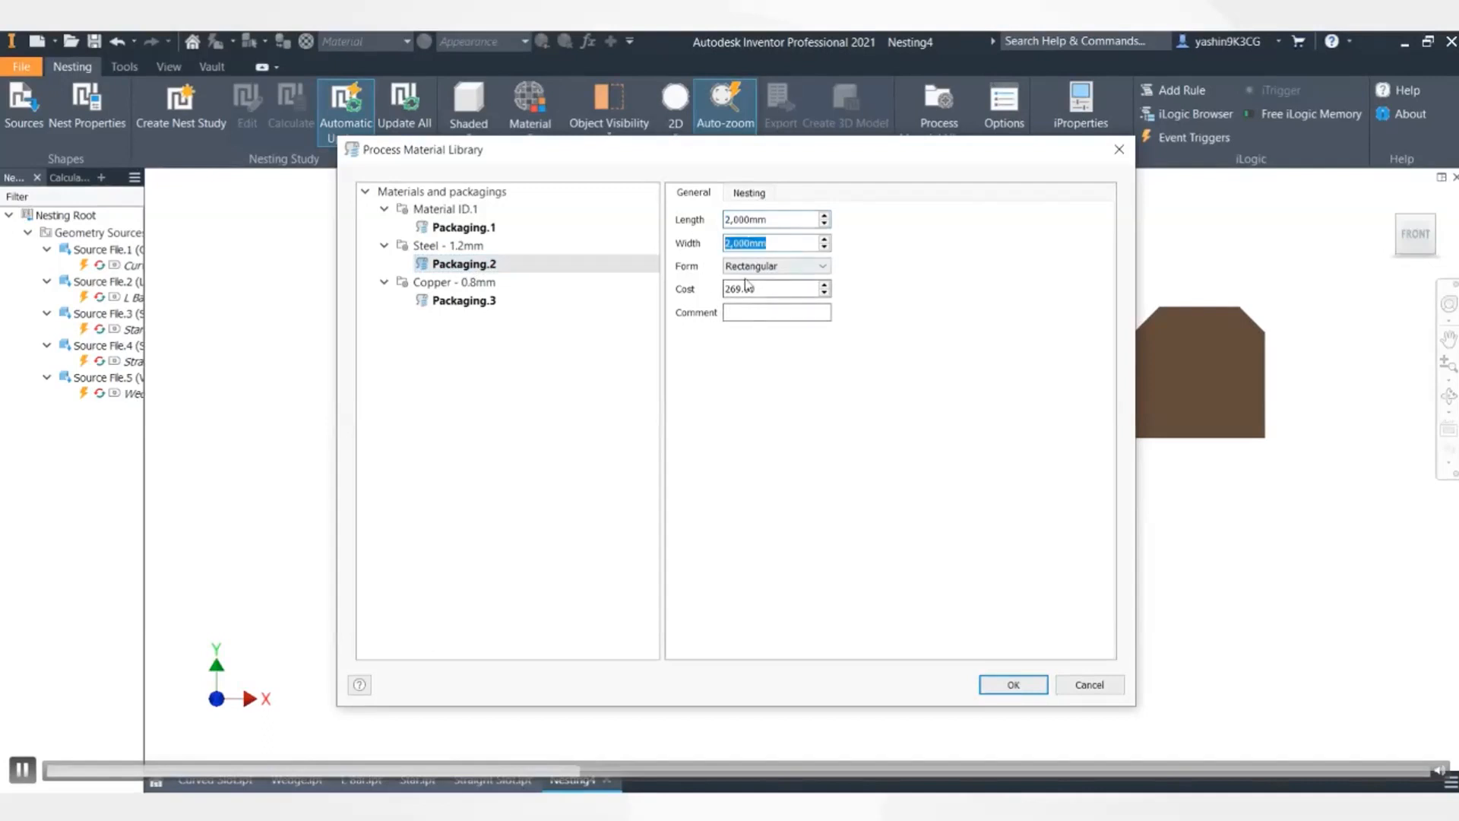
double_click(772, 290)
click(770, 291)
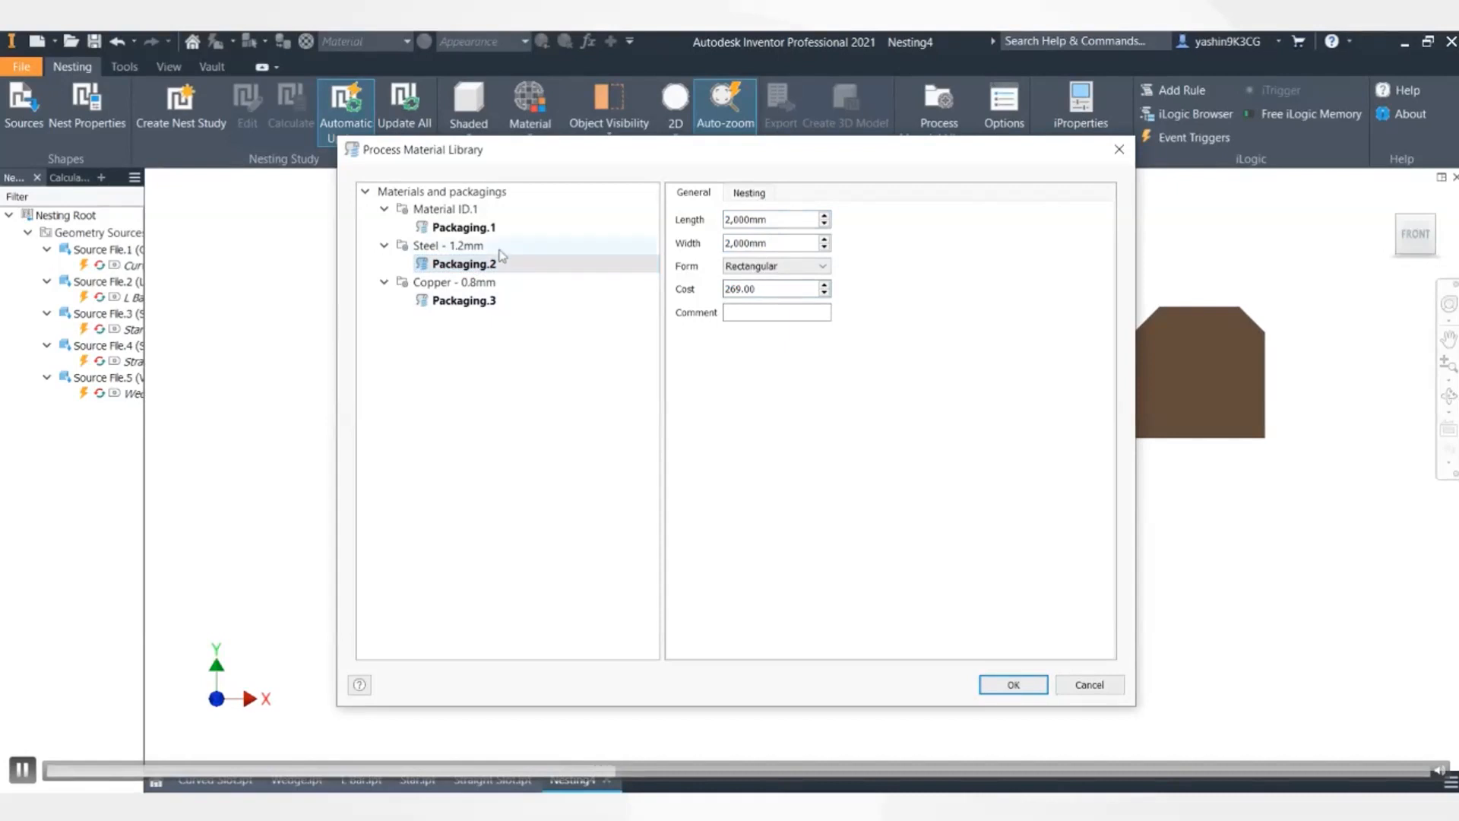
click(464, 245)
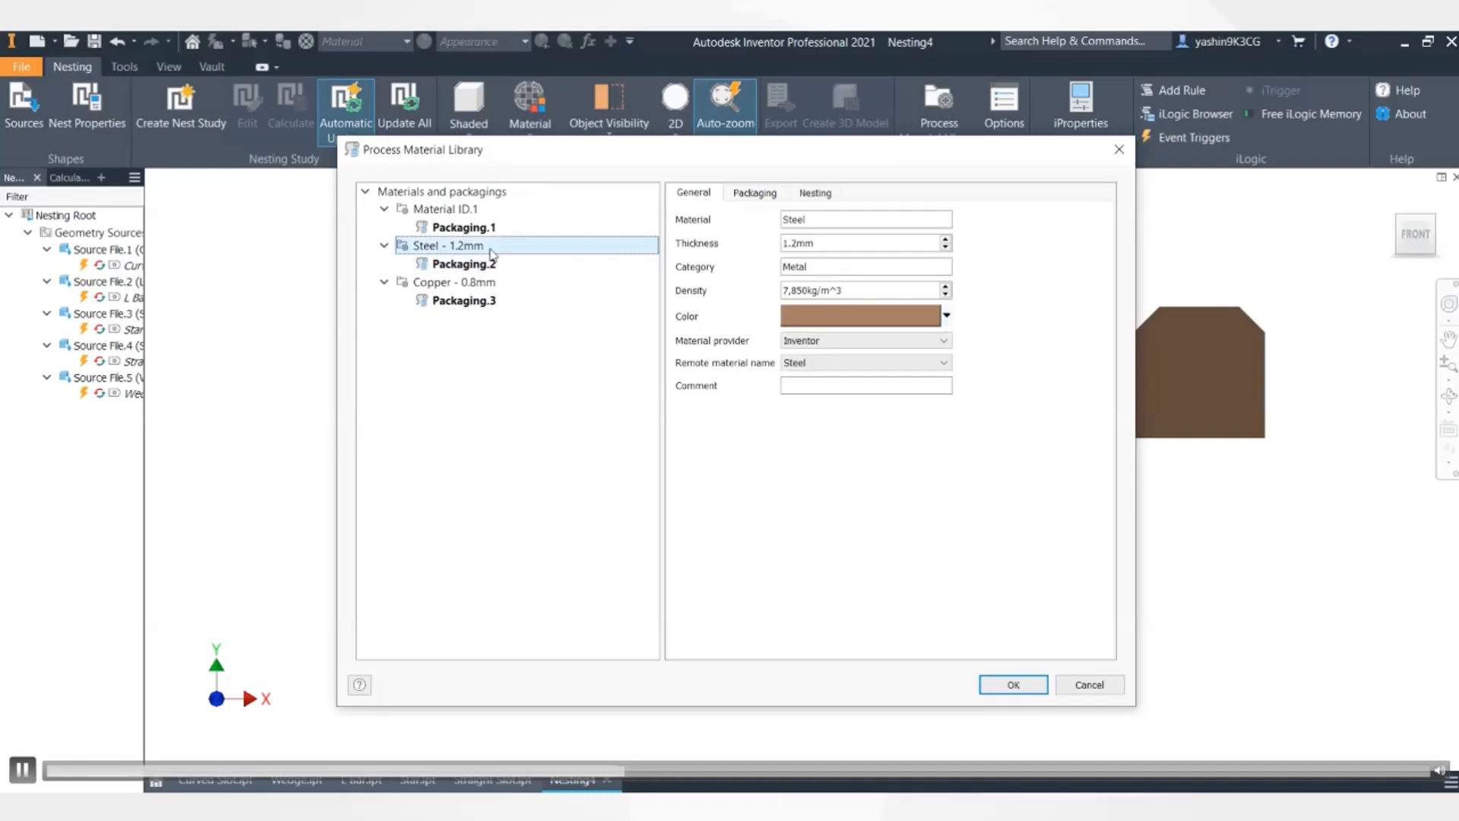
click(483, 265)
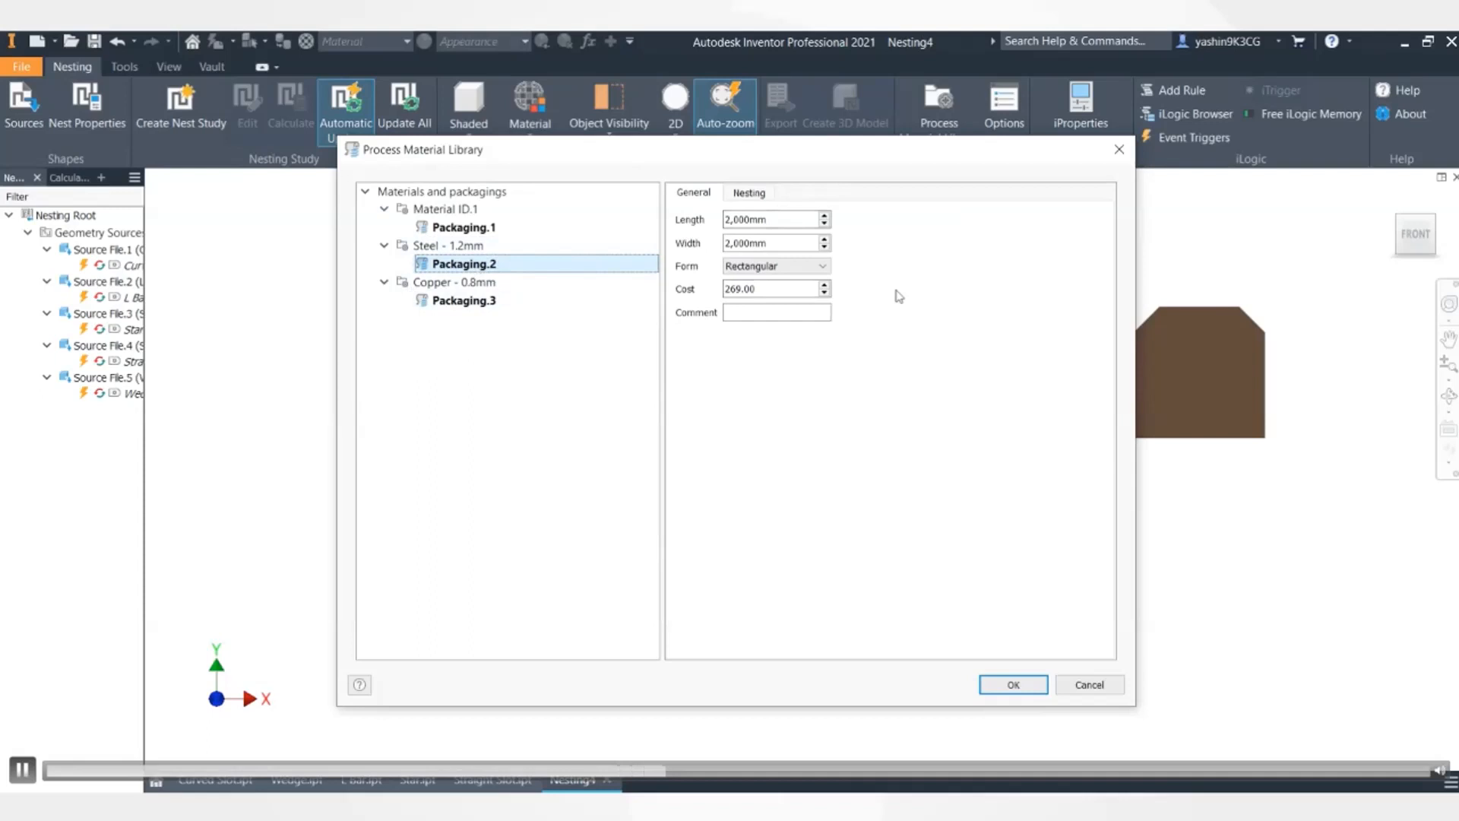
click(1013, 686)
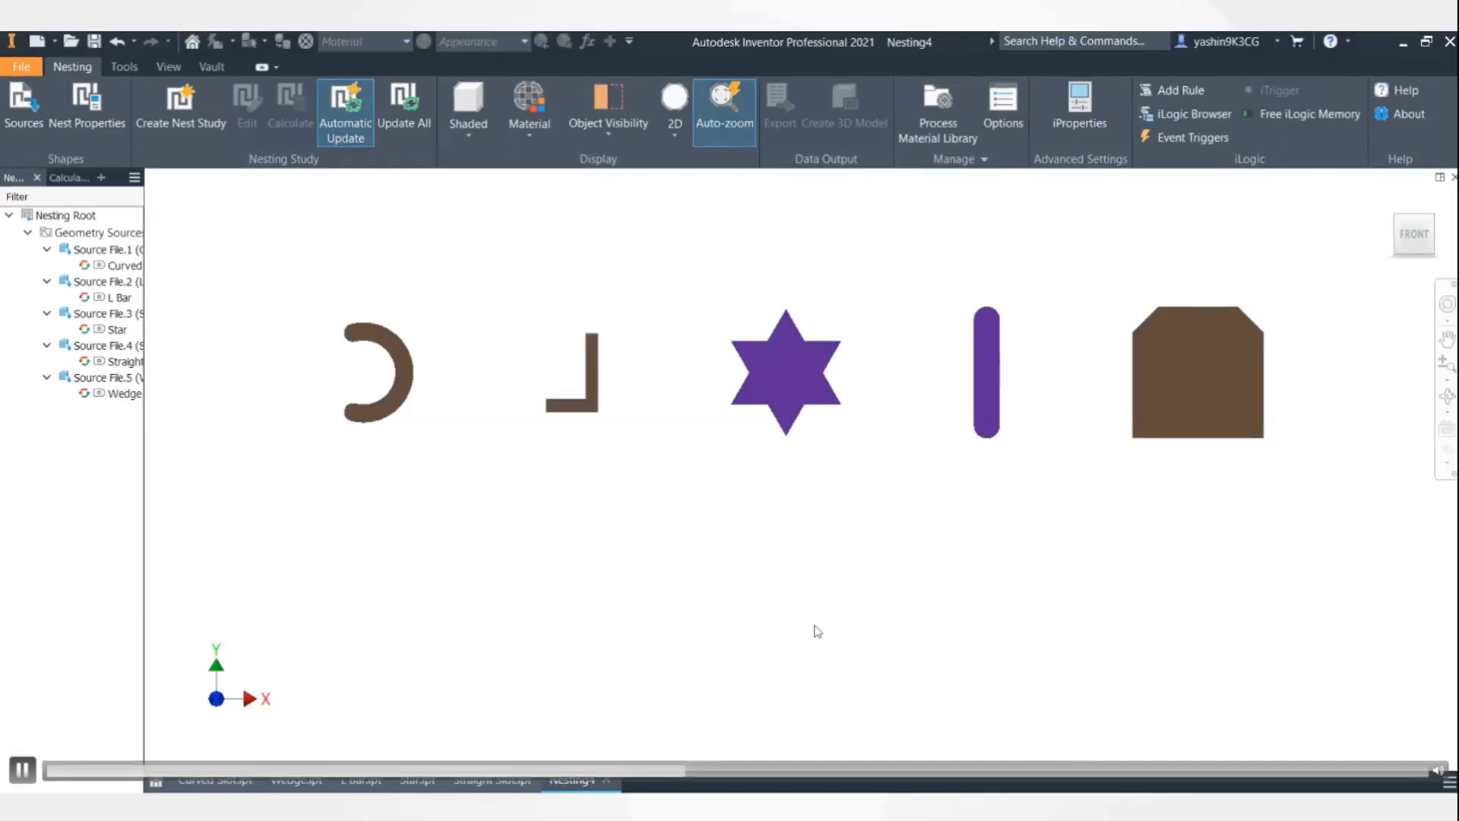
- Create Nesting Study.1 from the Nesting tab
click(174, 127)
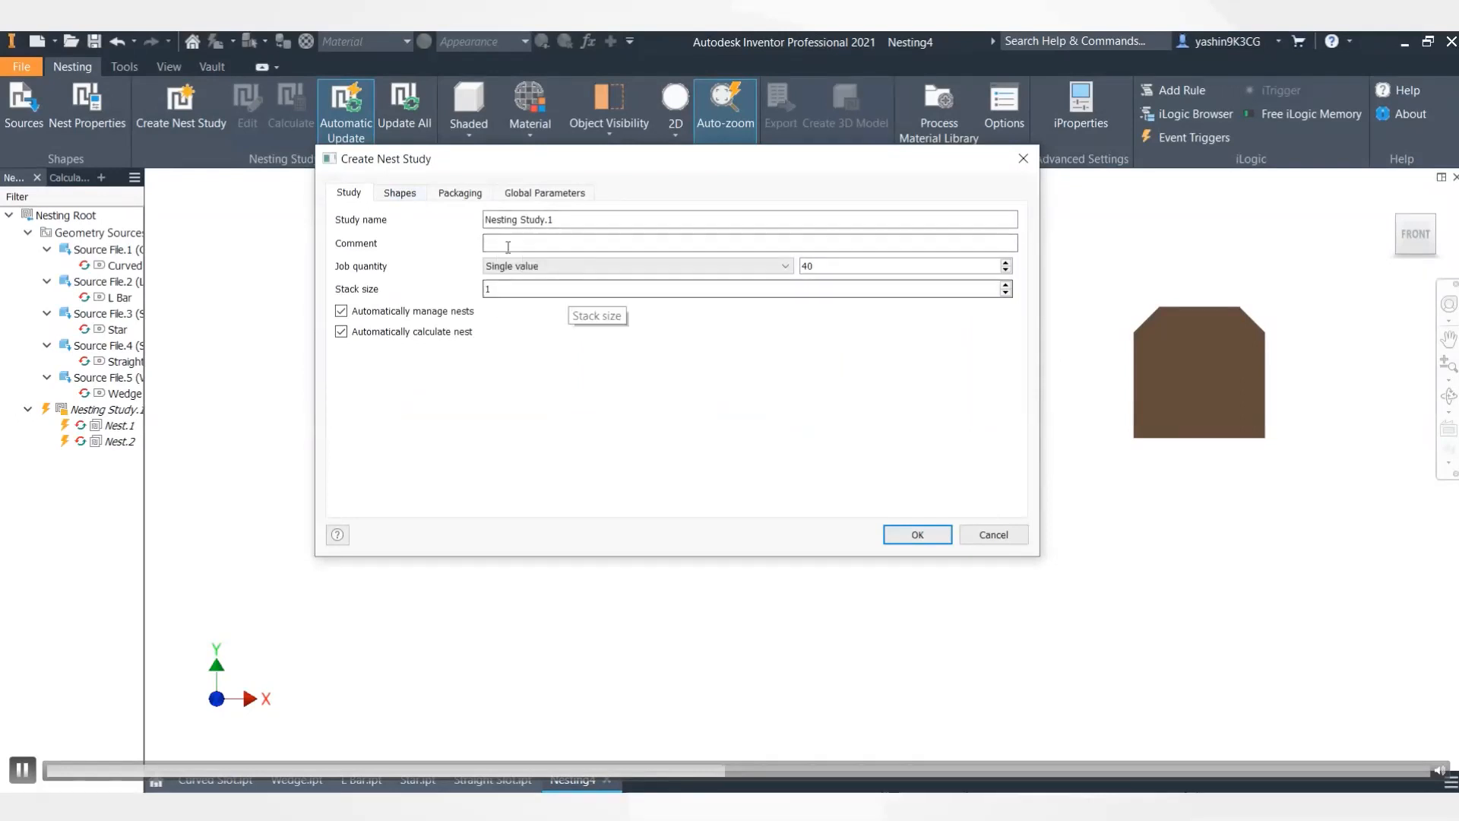
- Change the job quantity from 40 to 10, then review the five shapes in the study
click(851, 268)
double_click(805, 267)
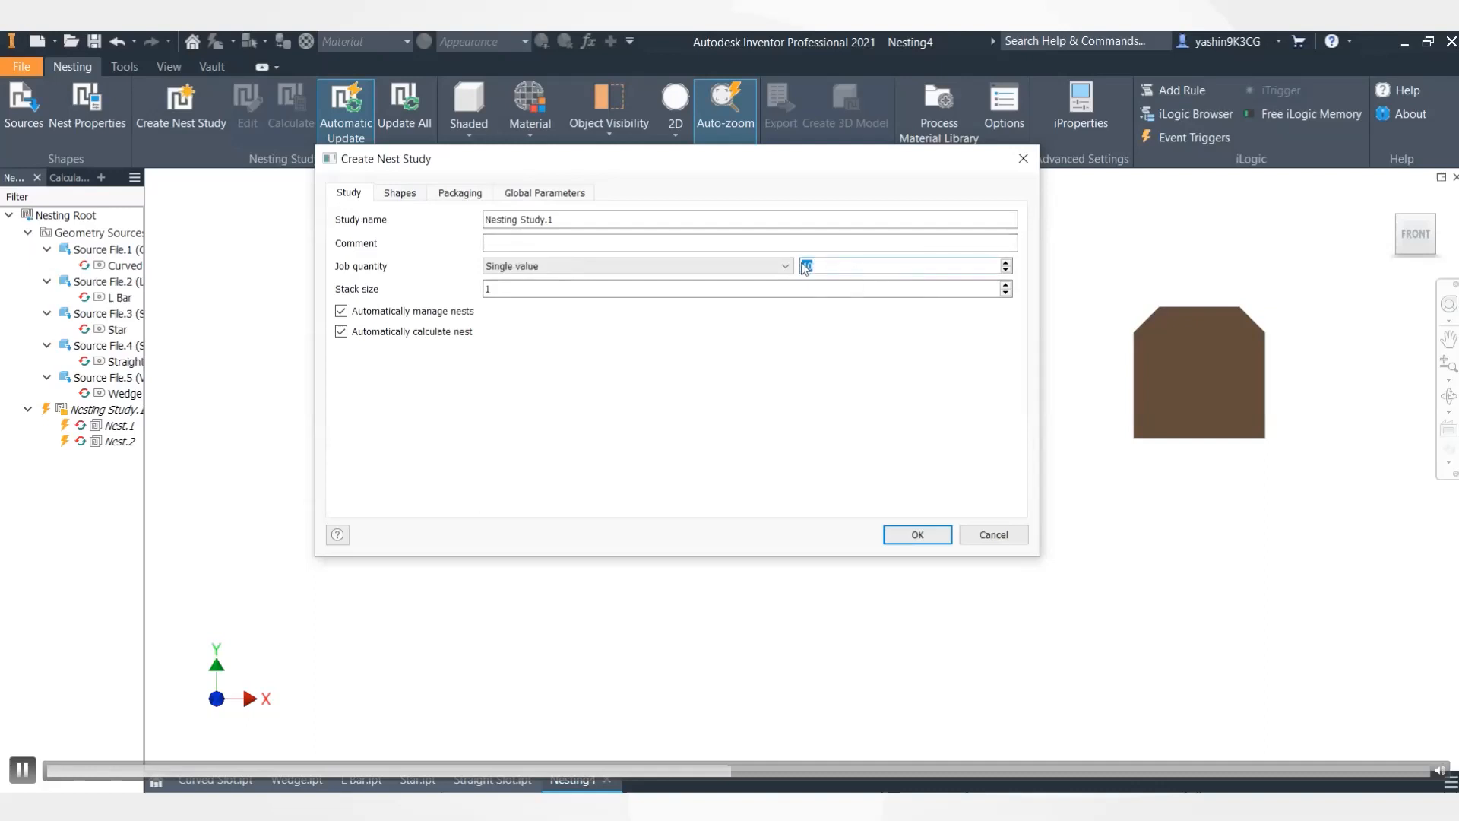
key(BackSpace)
text(10)
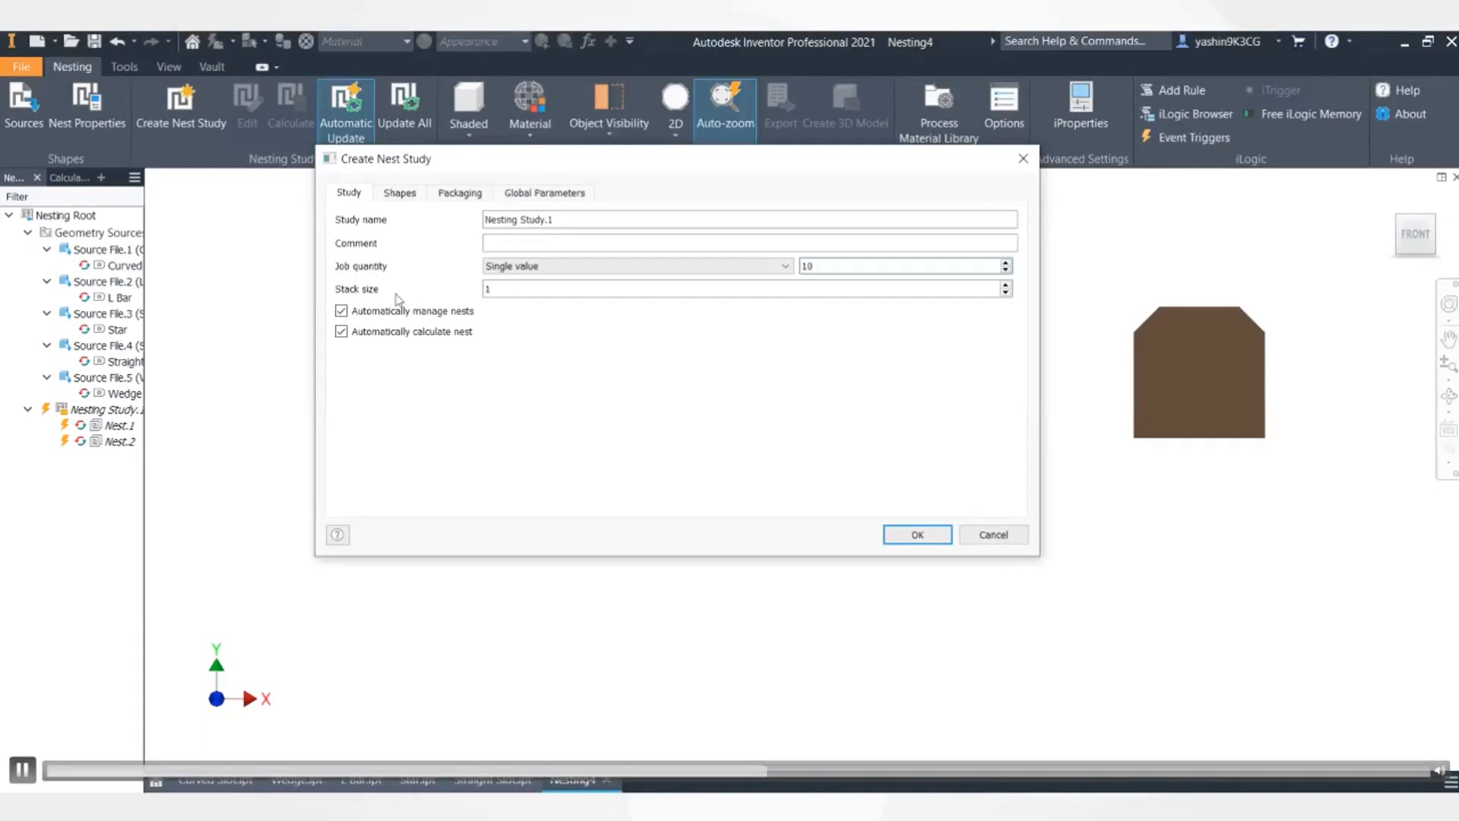
click(490, 294)
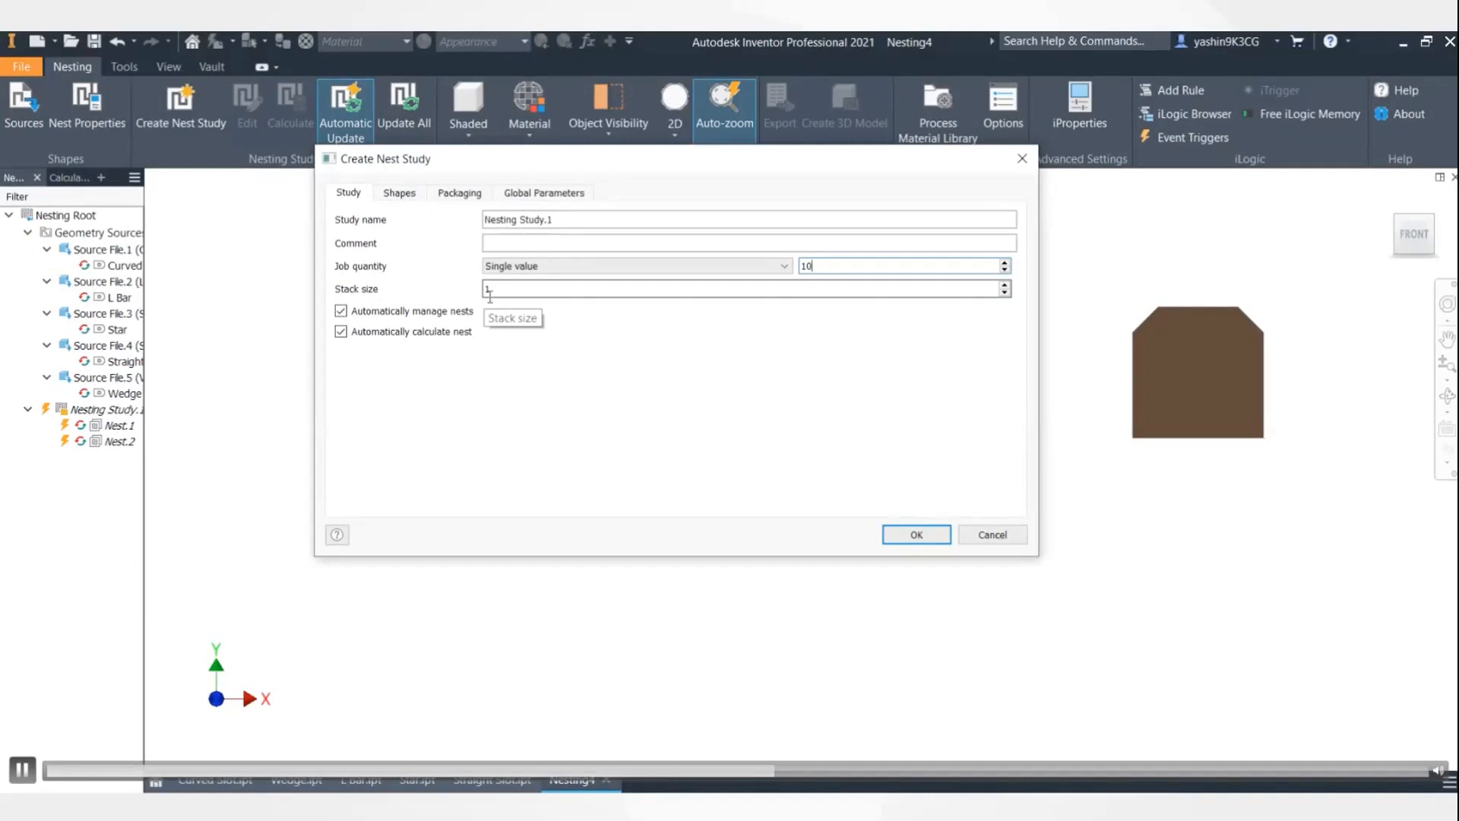
click(408, 199)
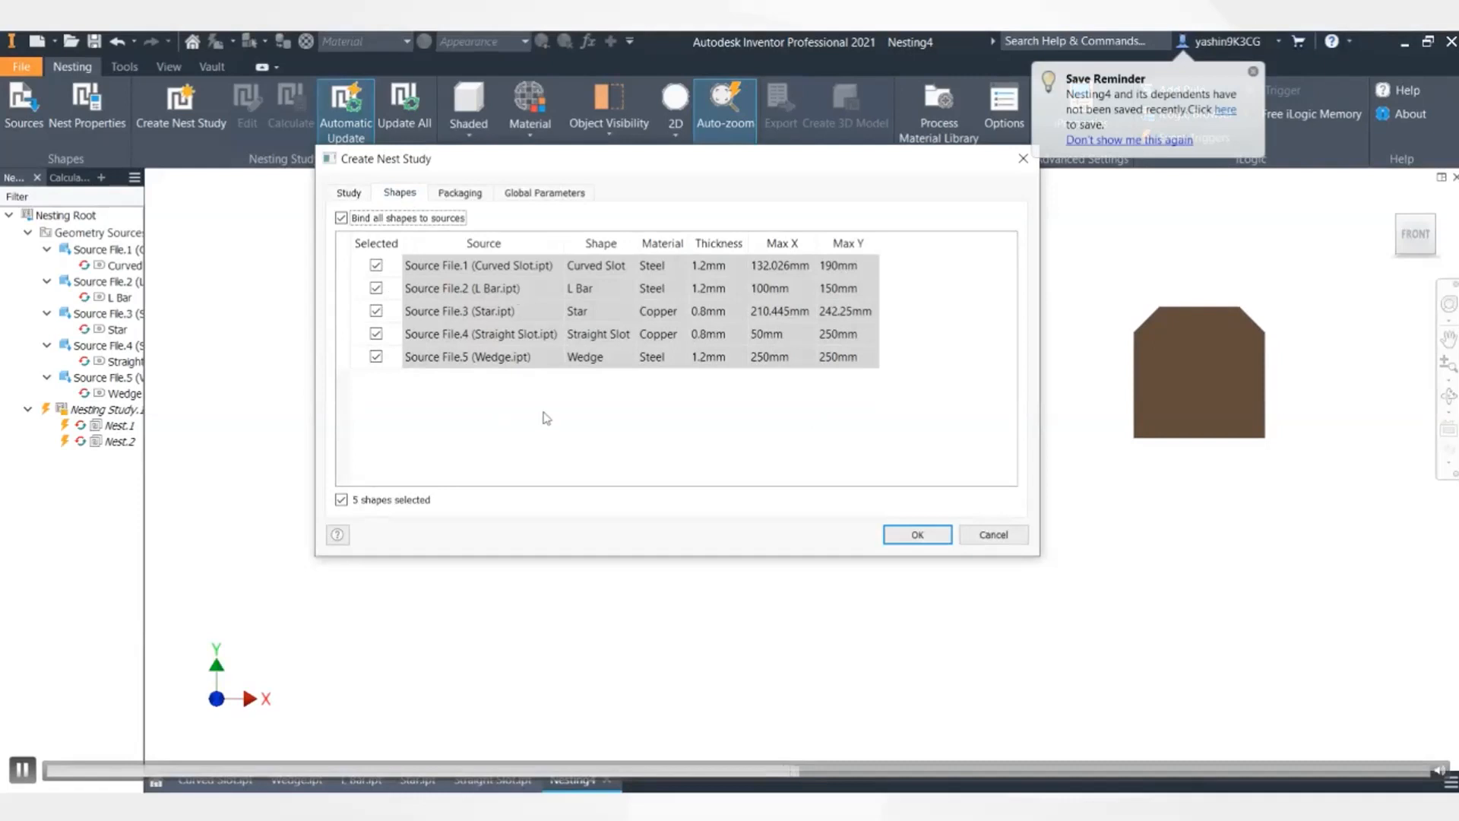
- Check steel Packaging.2 and copper Packaging.3 in the study, then view Global Parameters
click(481, 196)
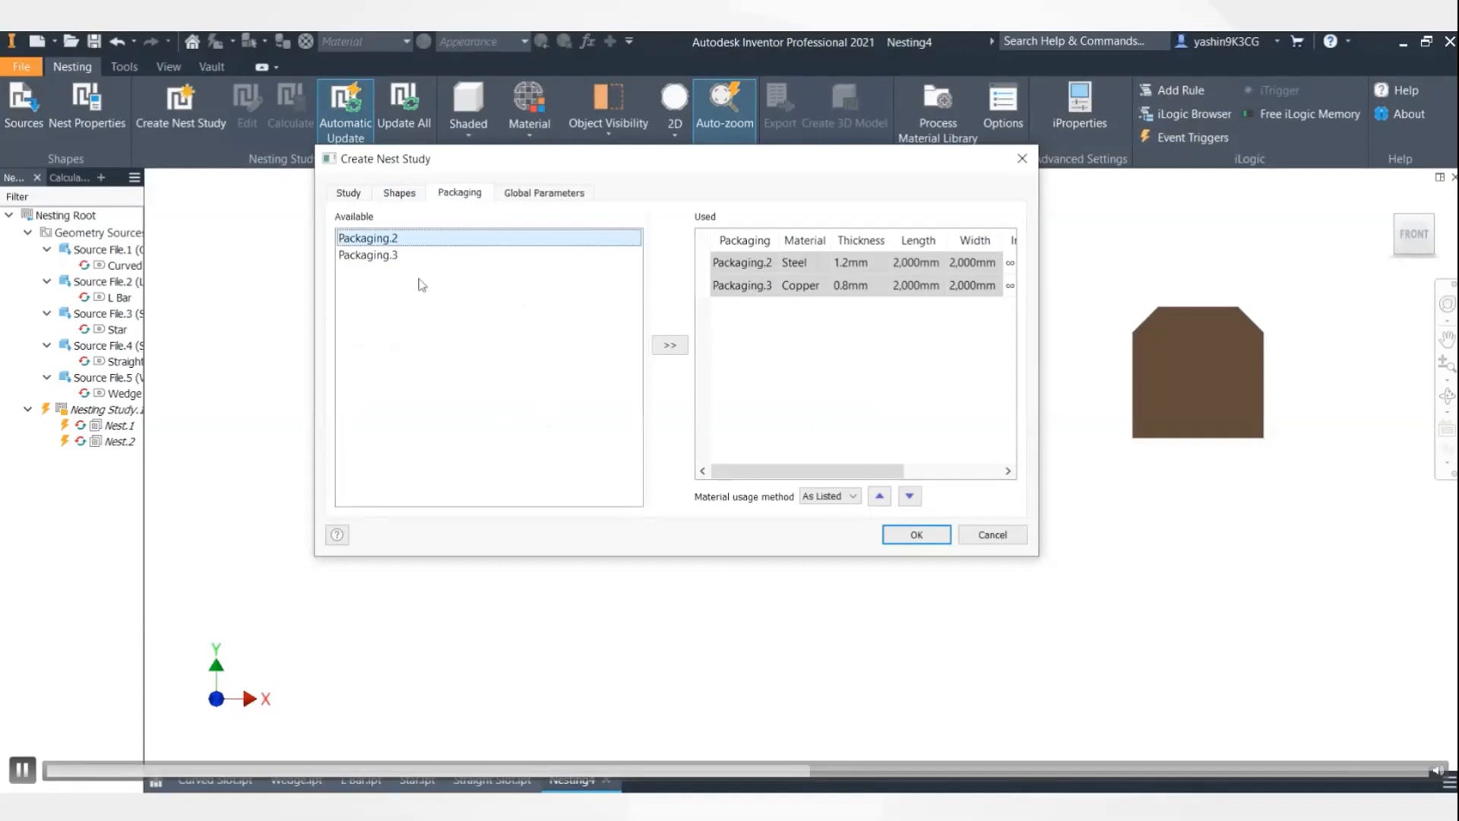
click(380, 256)
click(373, 240)
click(378, 259)
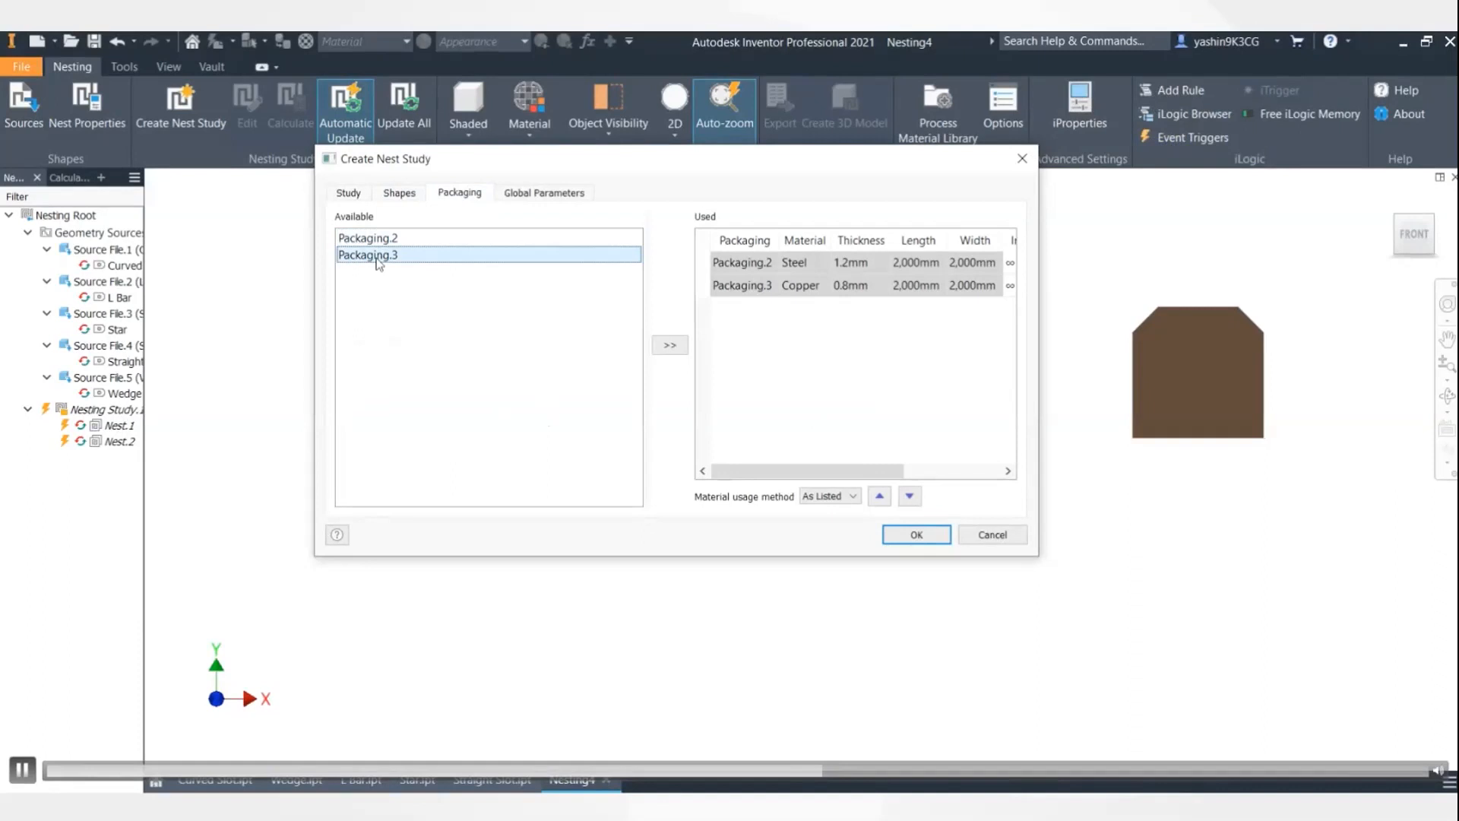
click(377, 242)
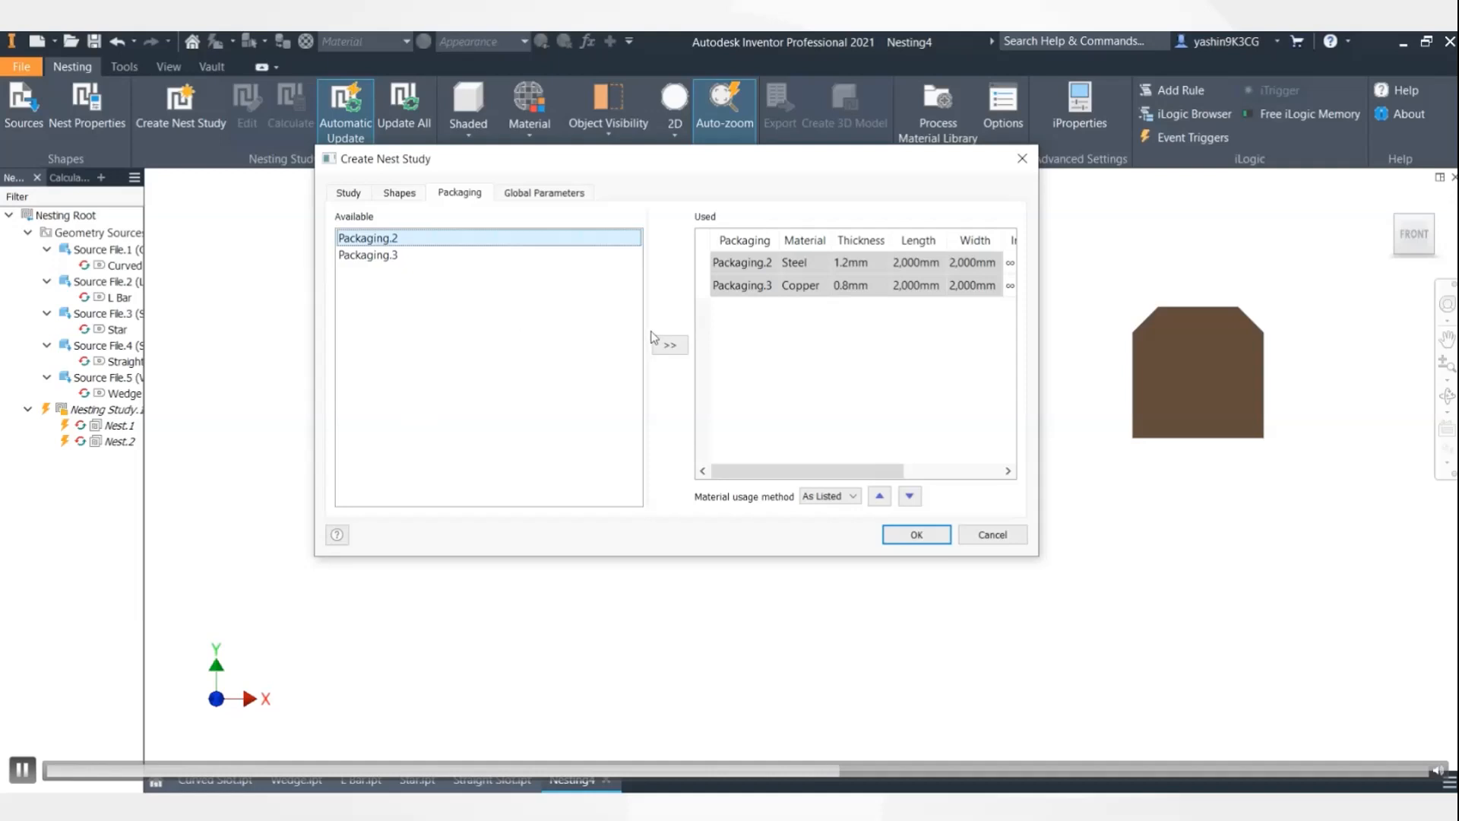
click(562, 197)
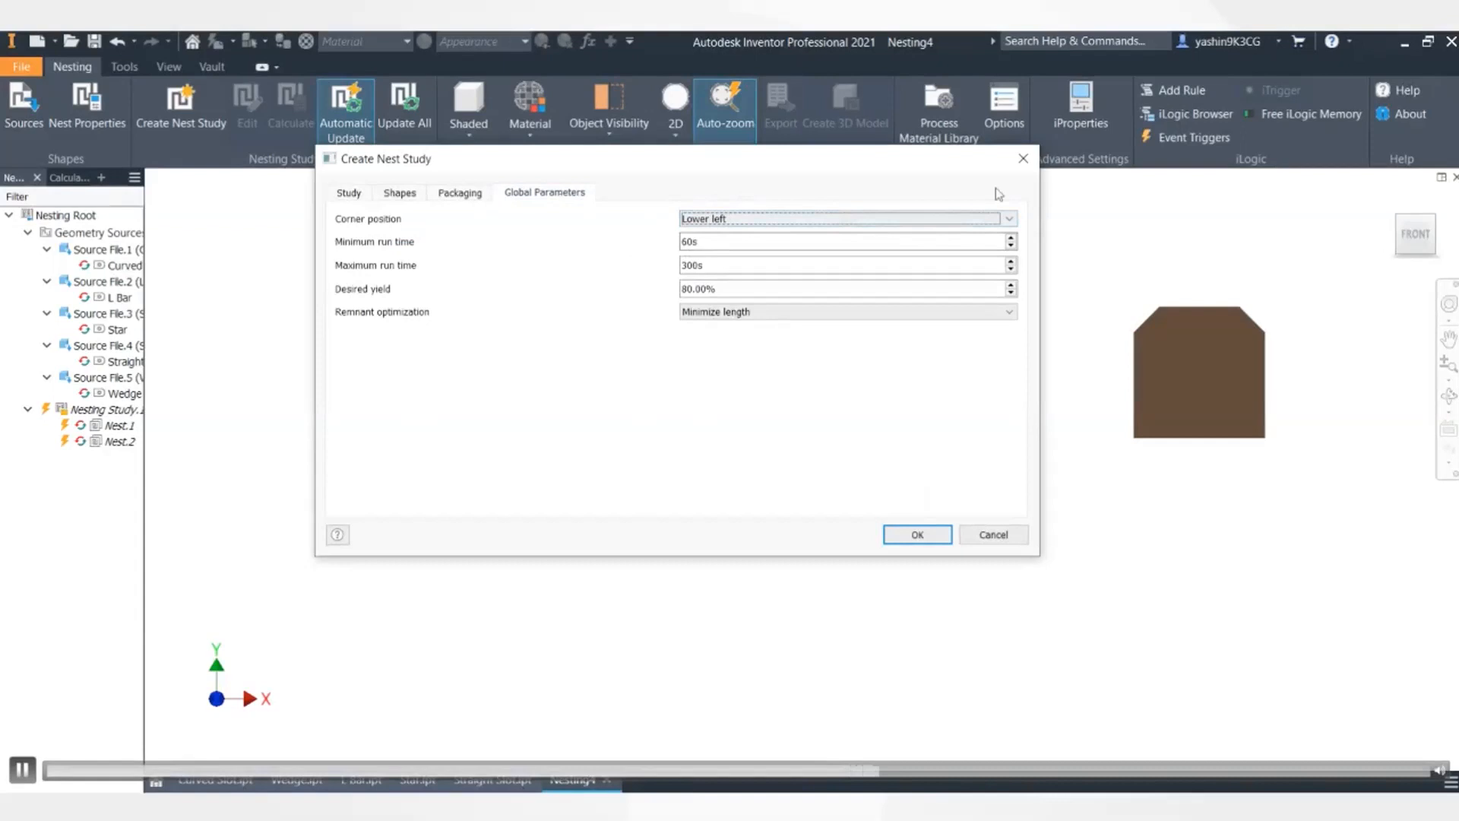
- Keep Lower left corner placement and create Nesting Study.1, calculating Nest.1 and Nest.2
click(1009, 219)
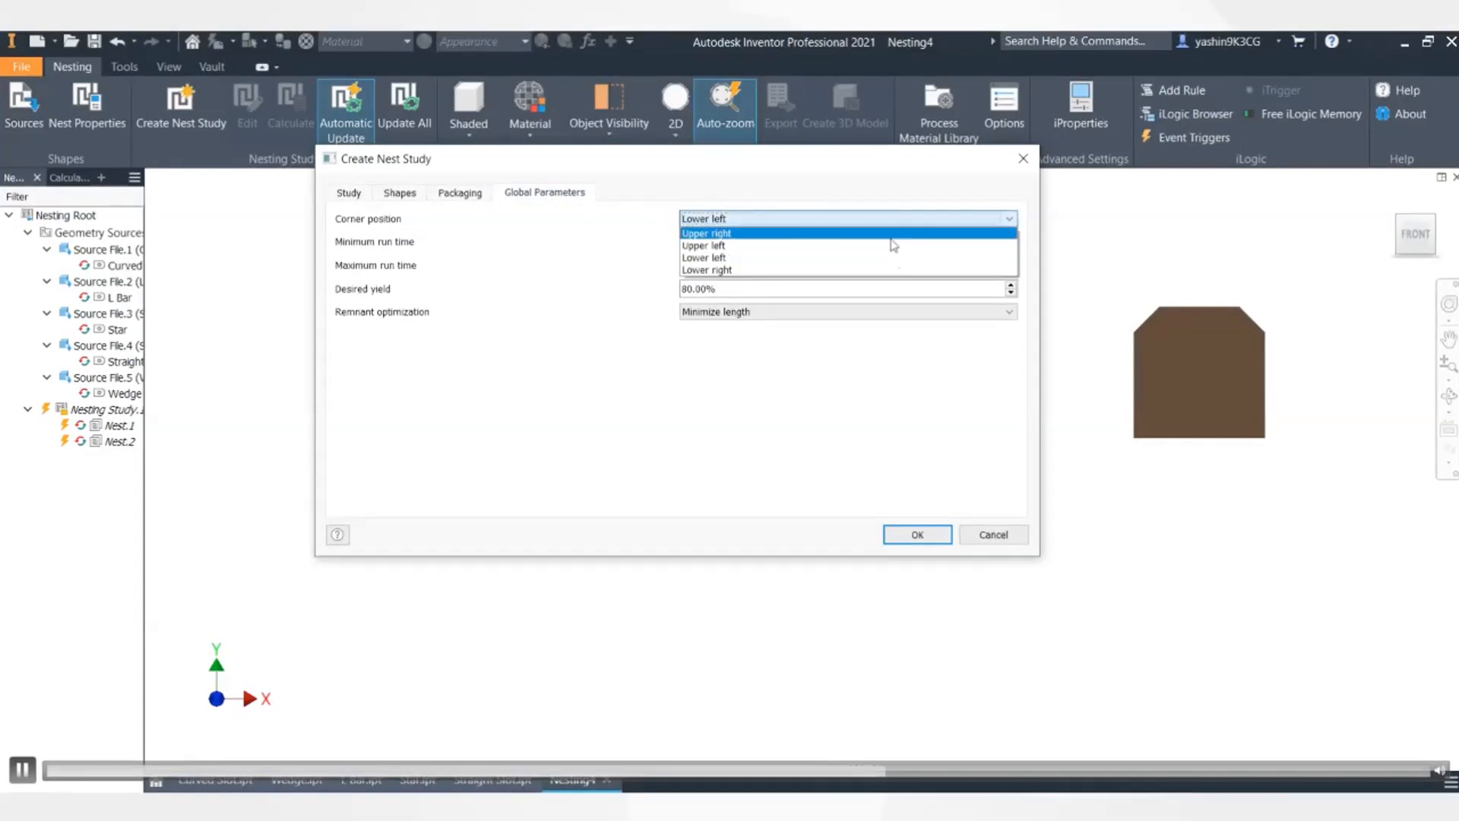
click(591, 246)
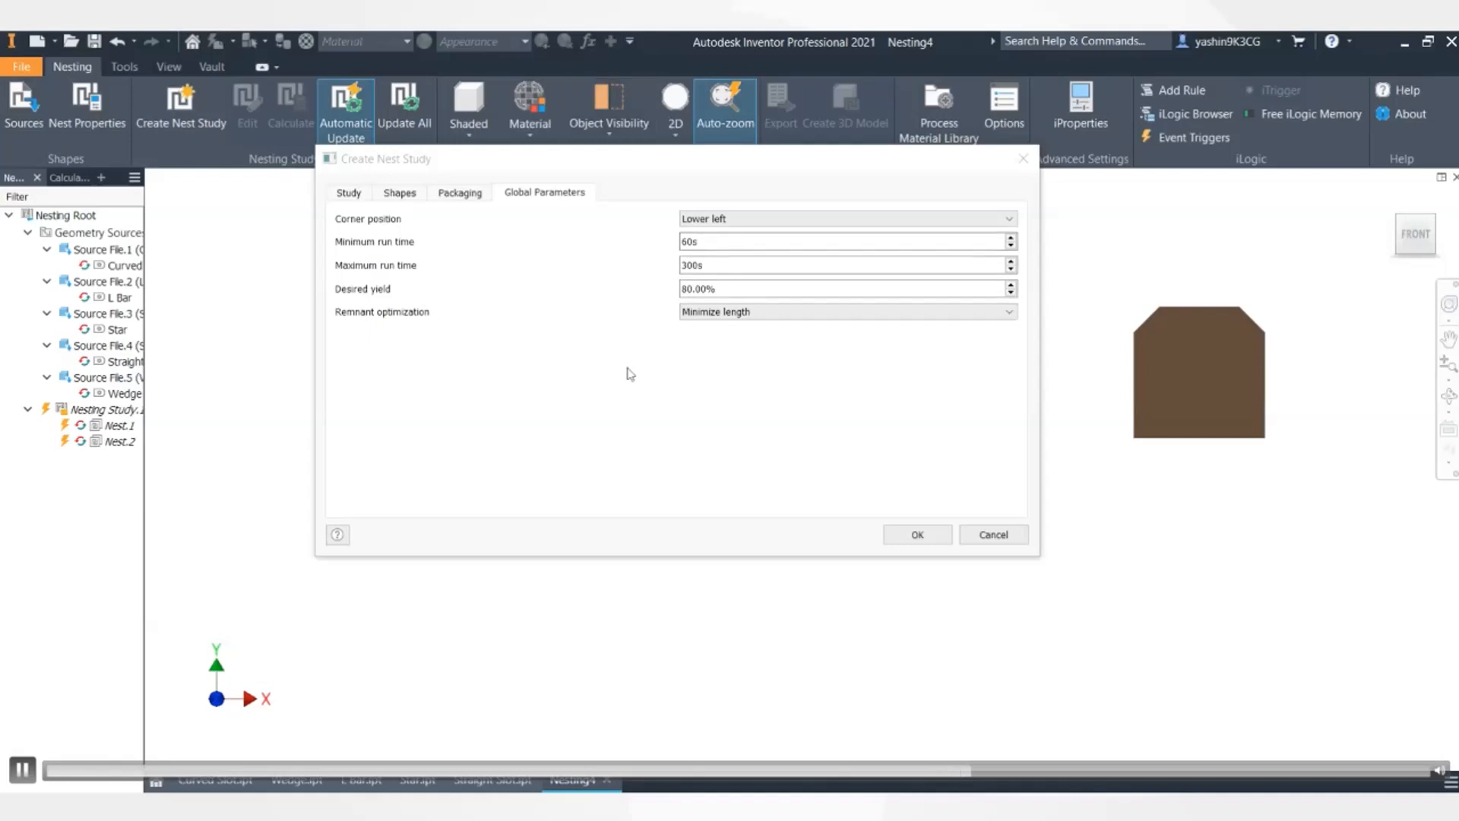
click(917, 535)
click(917, 535)
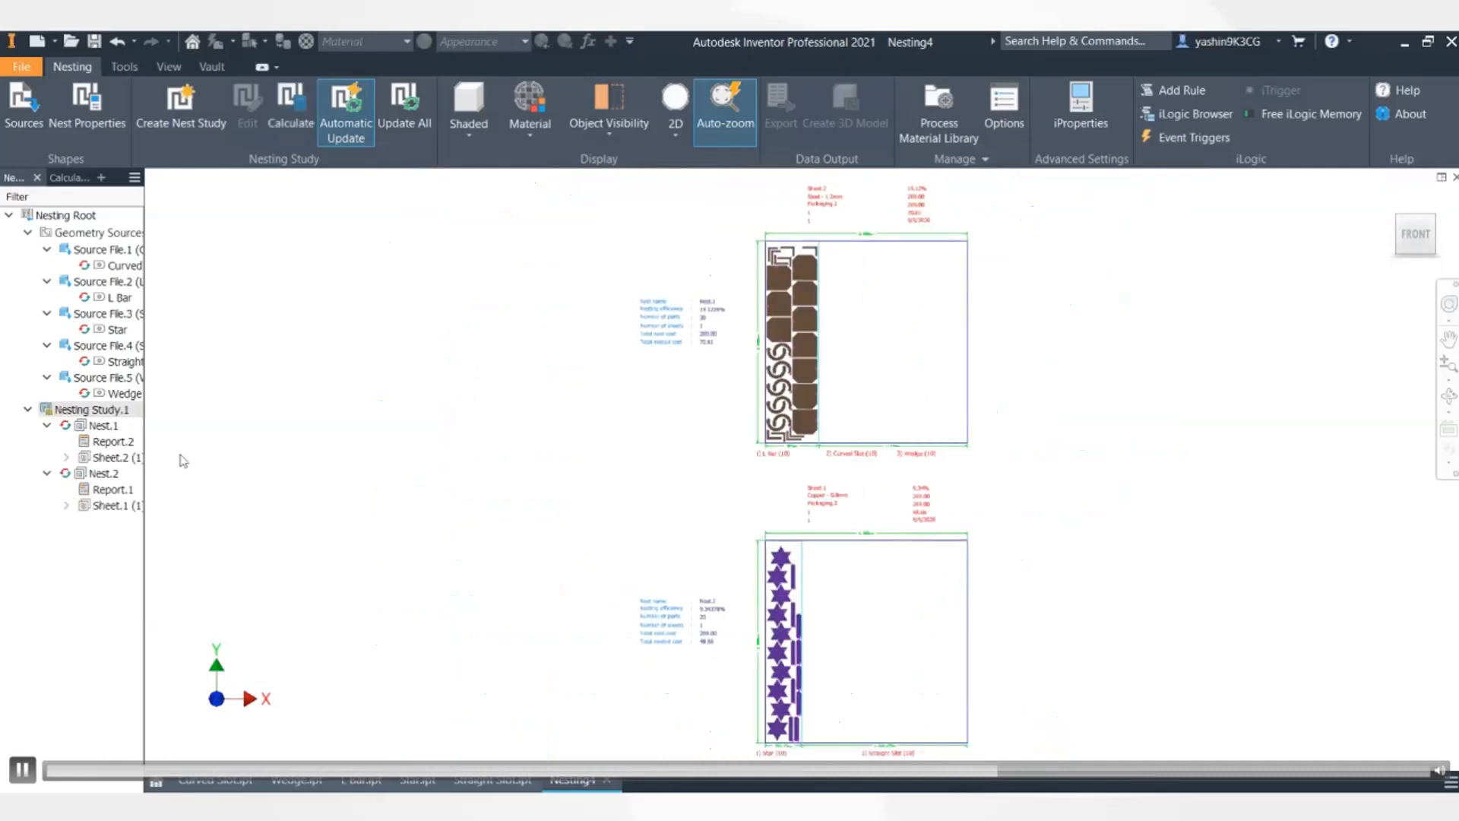
middle_drag(1110, 309, 950, 393)
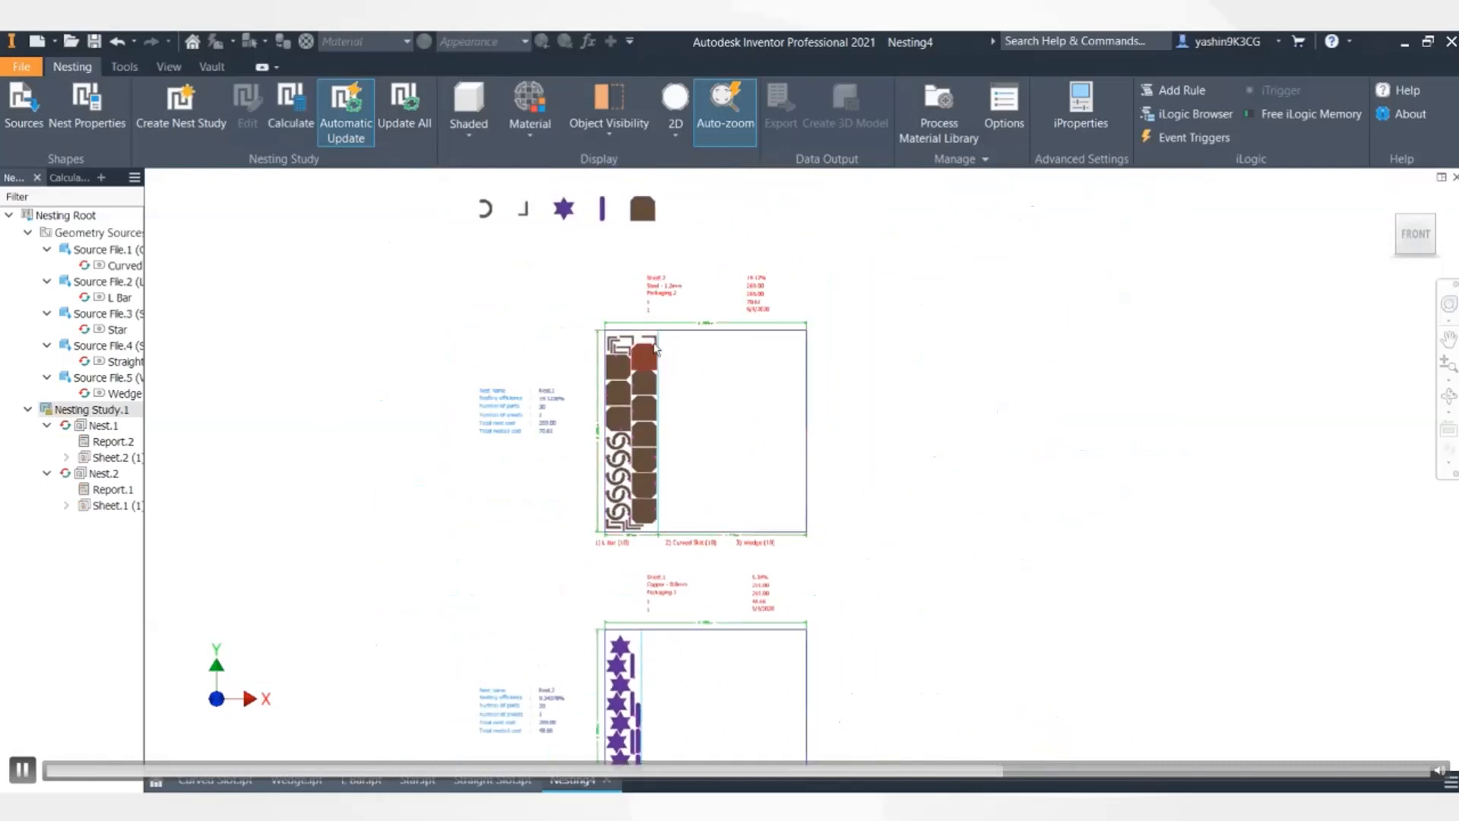
scroll(654, 347, up, 3)
middle_drag(776, 459, 777, 447)
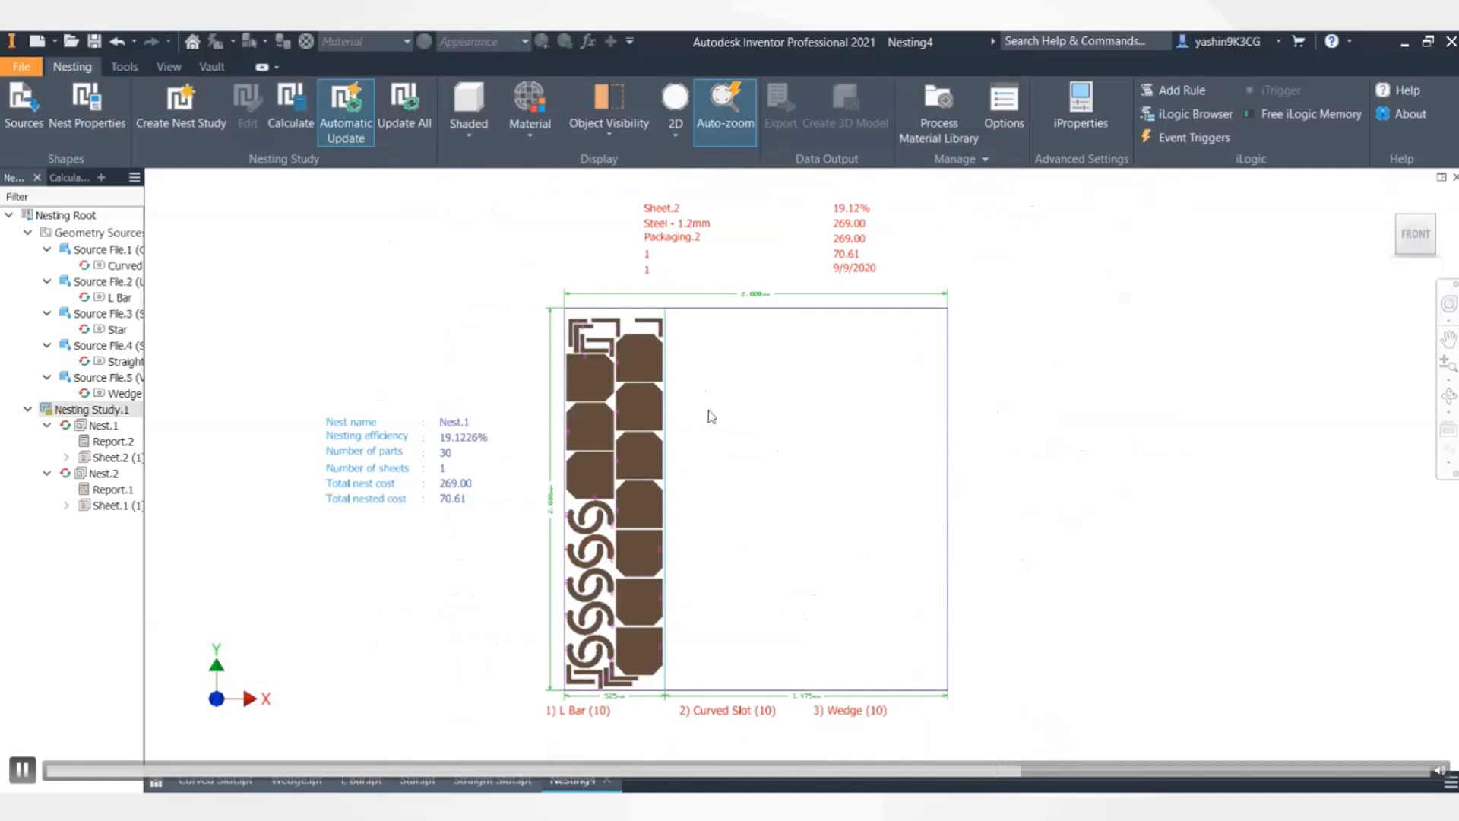
scroll(745, 411, up, 1)
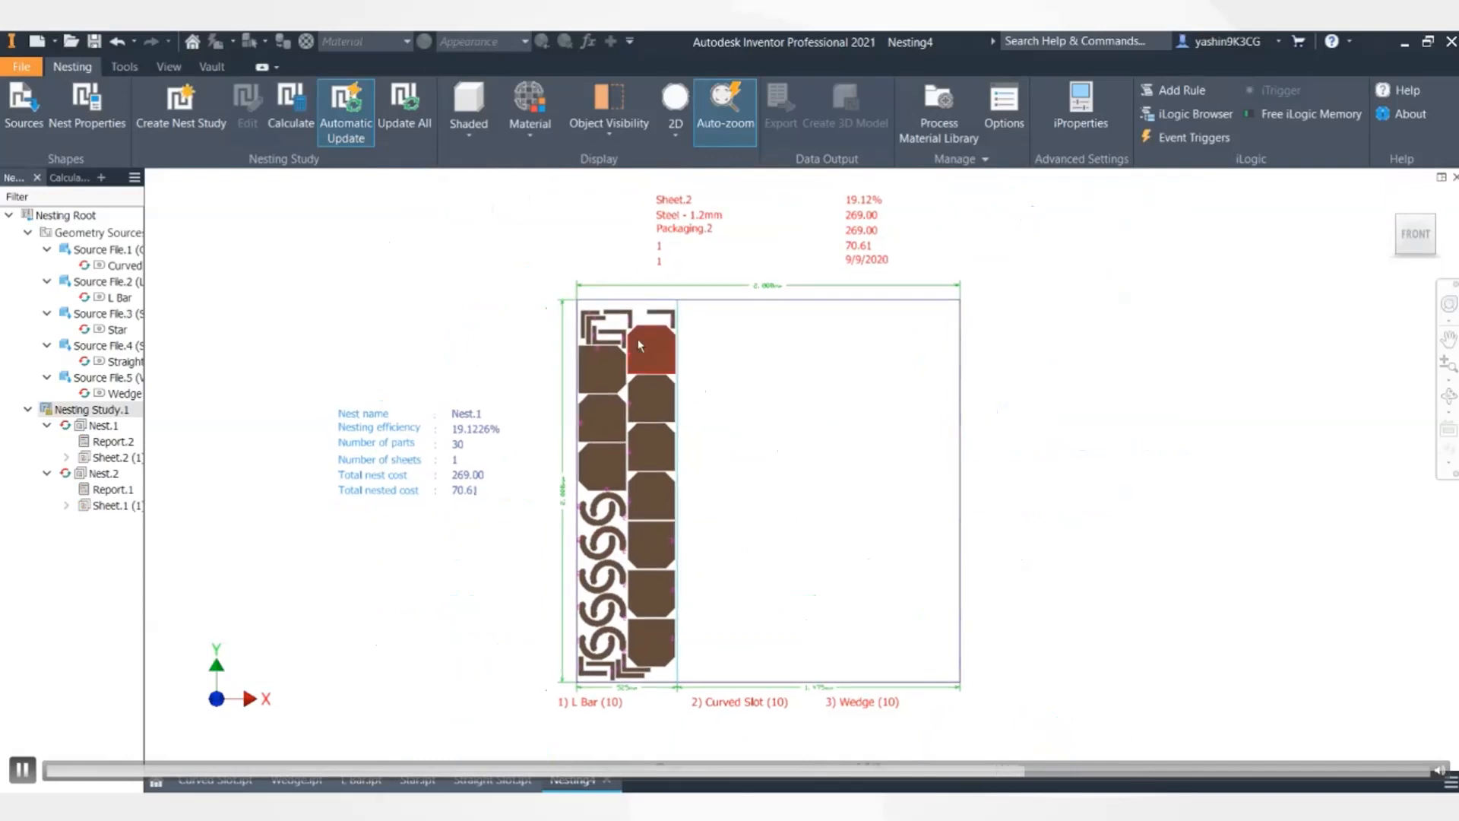
scroll(637, 339, up, 3)
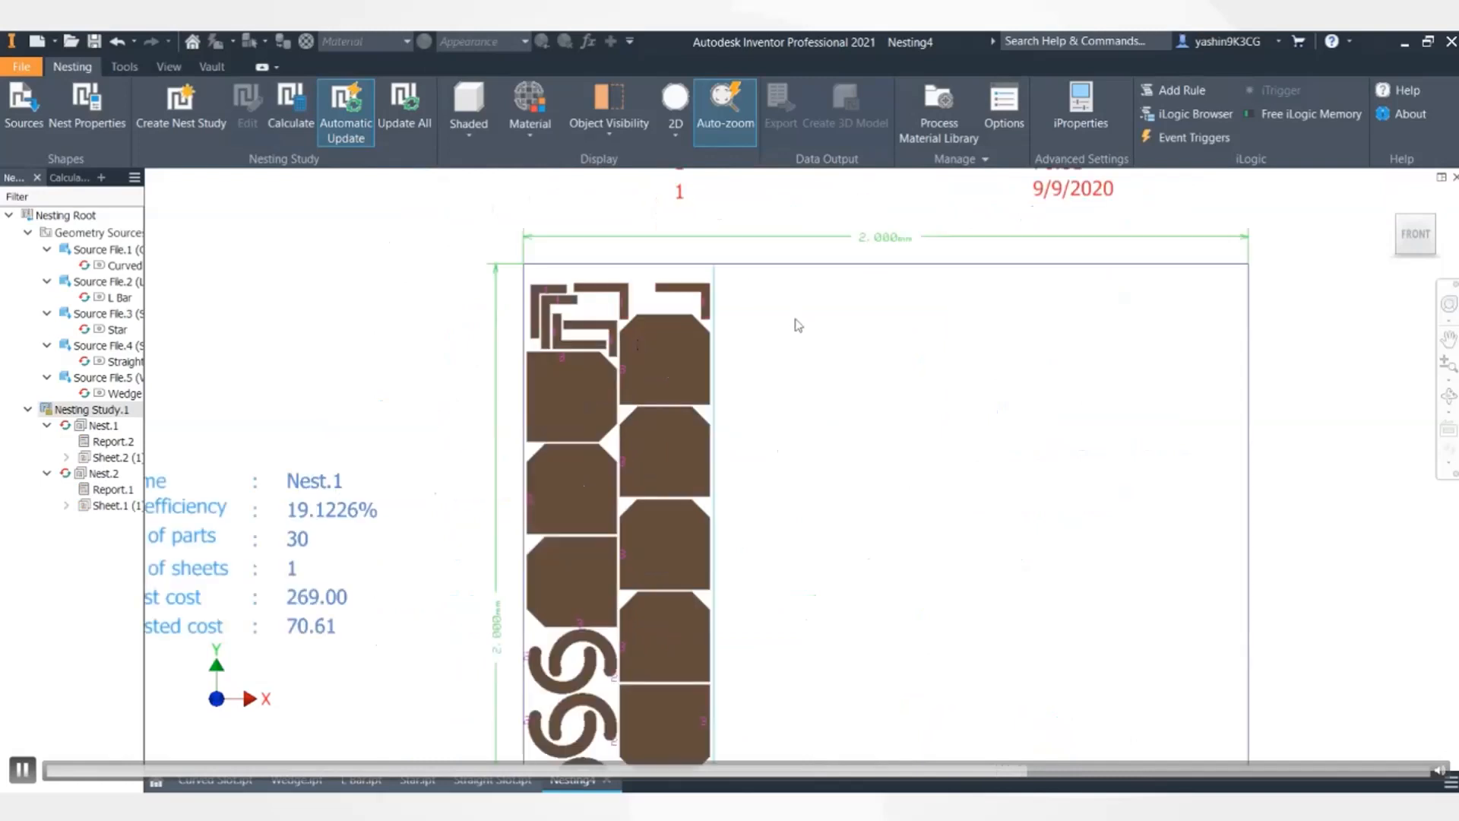
scroll(798, 325, down, 3)
middle_drag(876, 482, 773, 515)
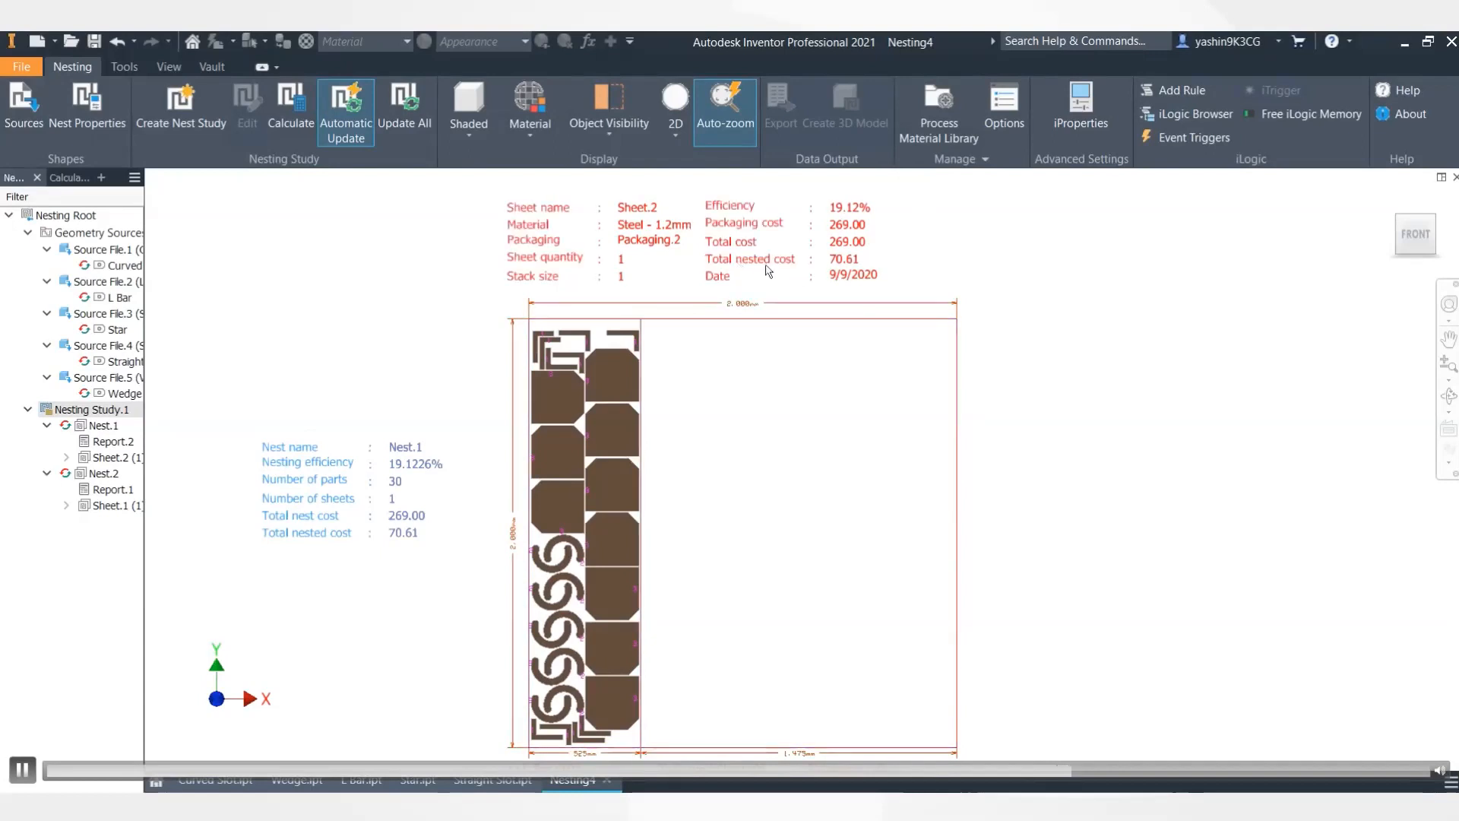
mouse_move(801, 426)
middle_down()
mouse_move(818, 384)
mouse_move(811, 404)
middle_up()
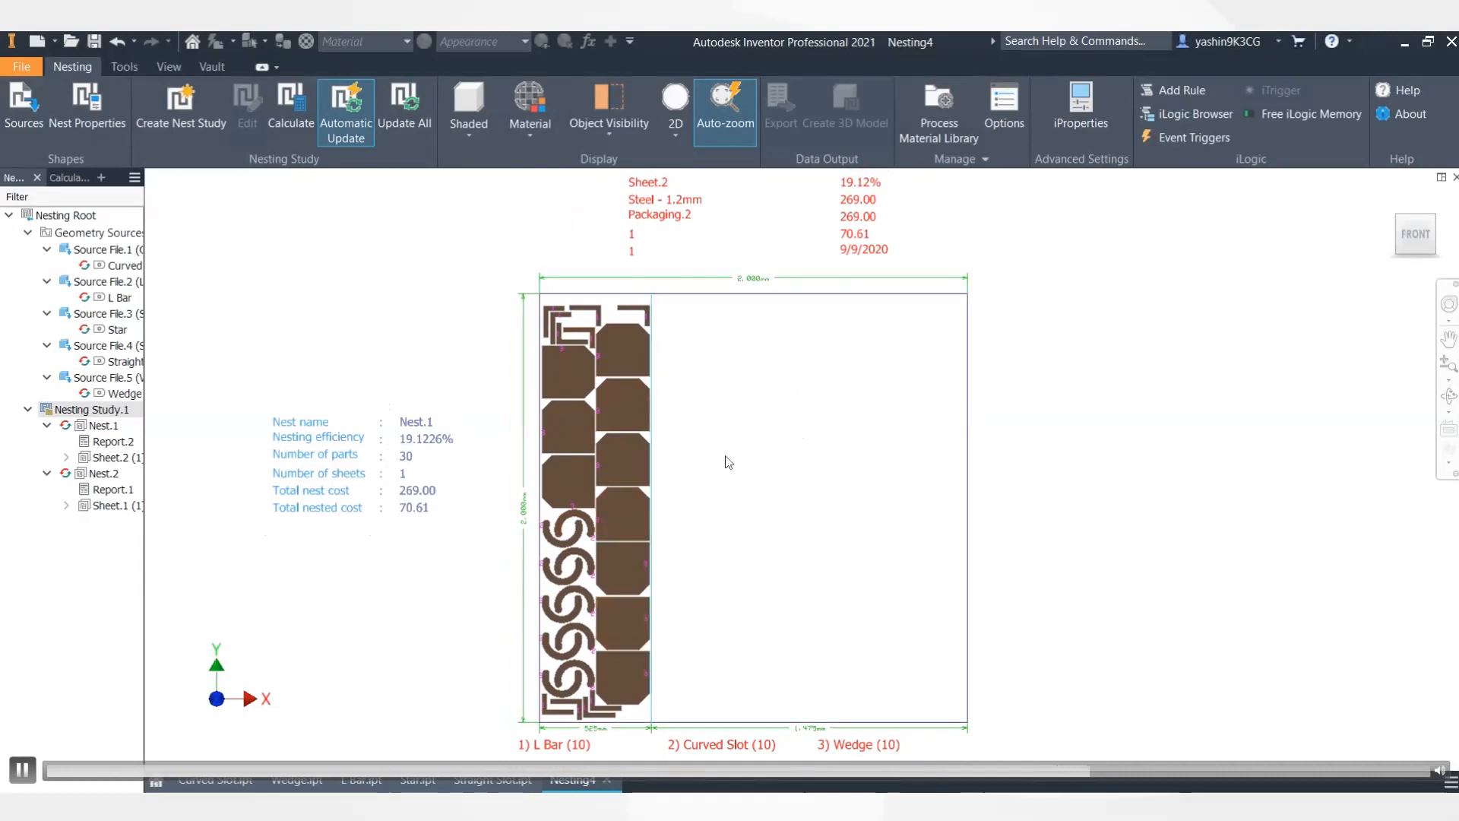
scroll(768, 444, down, 3)
middle_drag(789, 459, 688, 235)
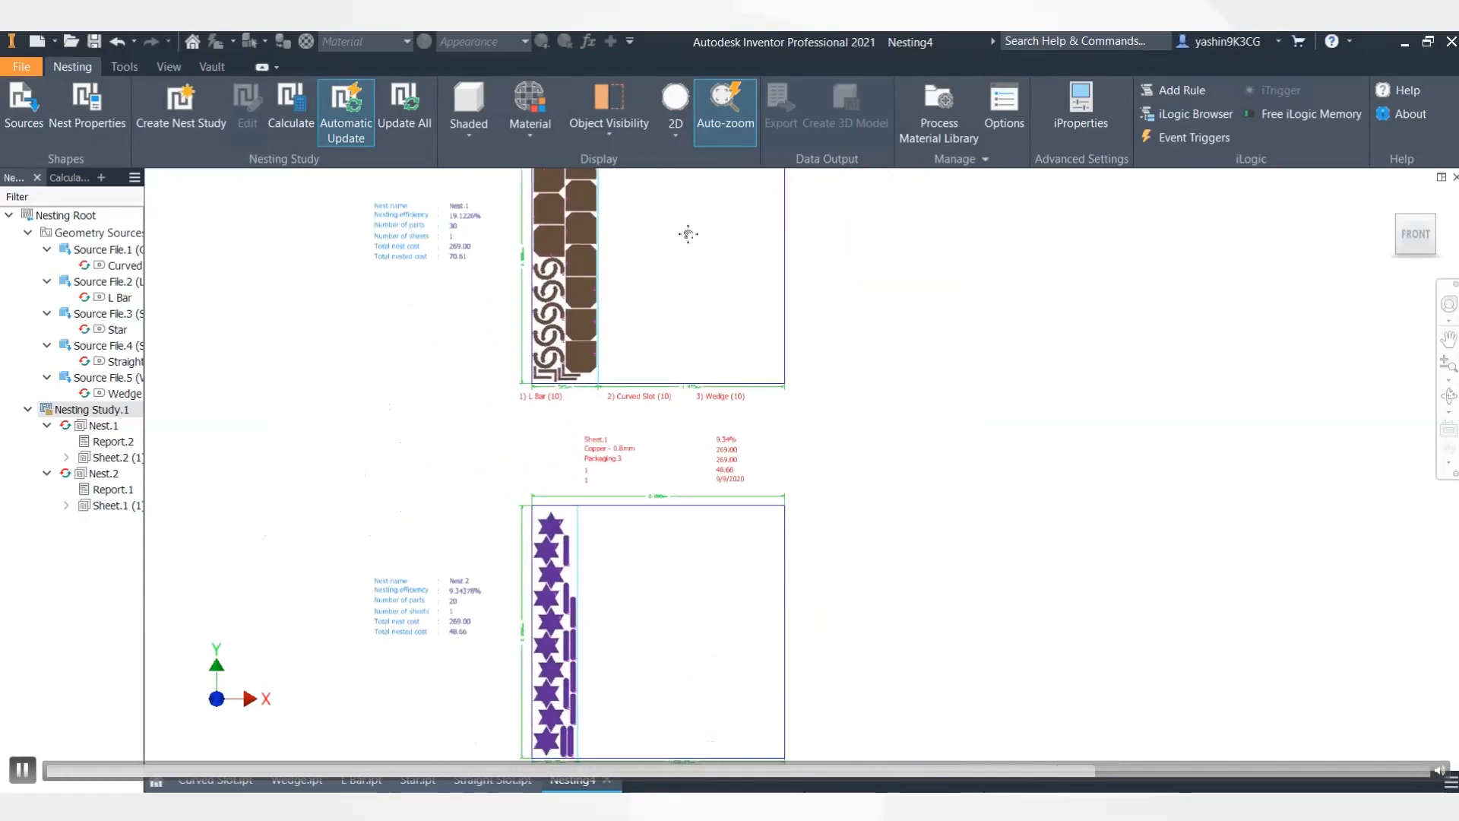
middle_drag(687, 480, 723, 326)
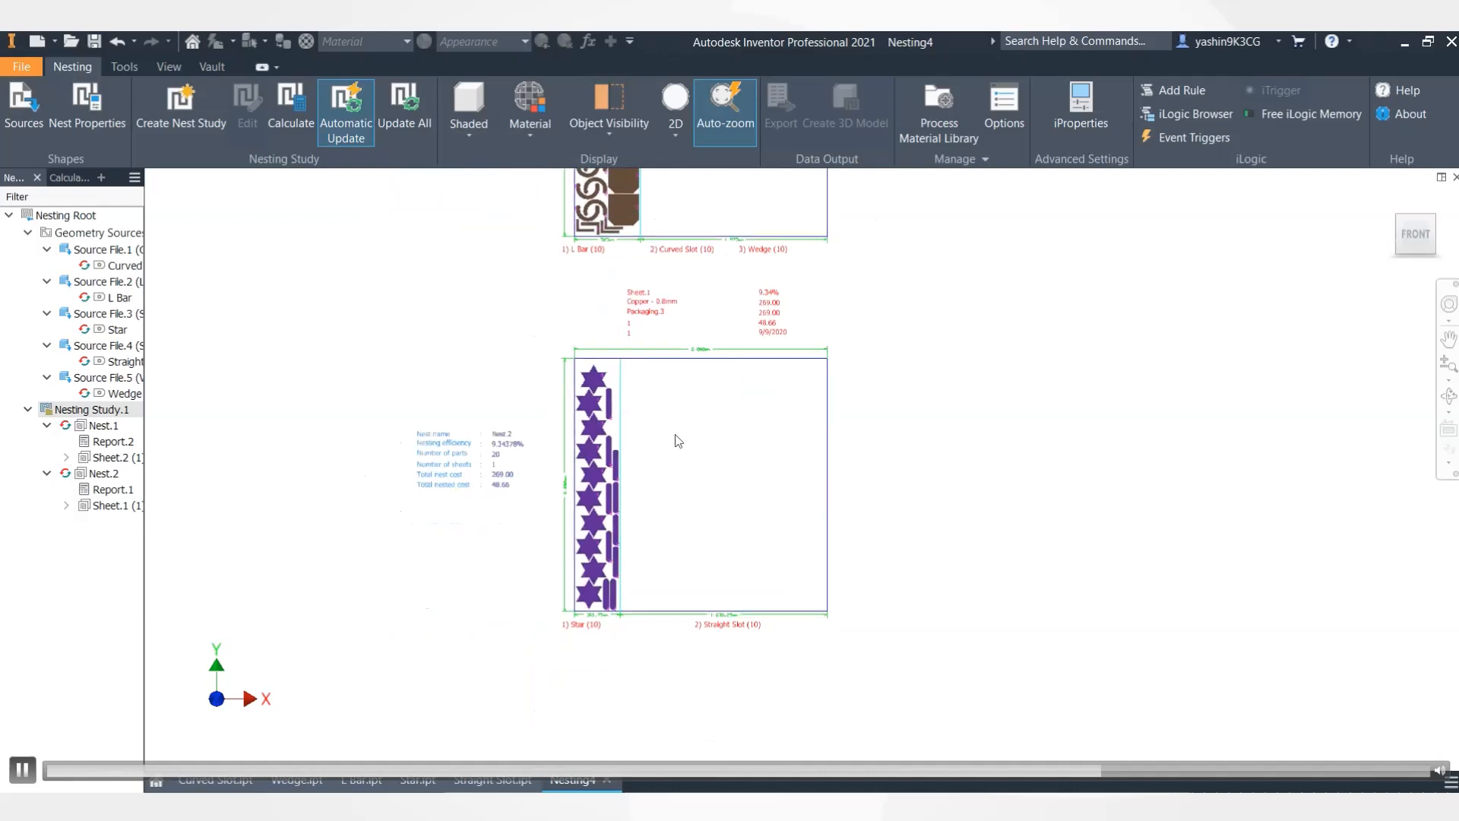
scroll(688, 424, up, 2)
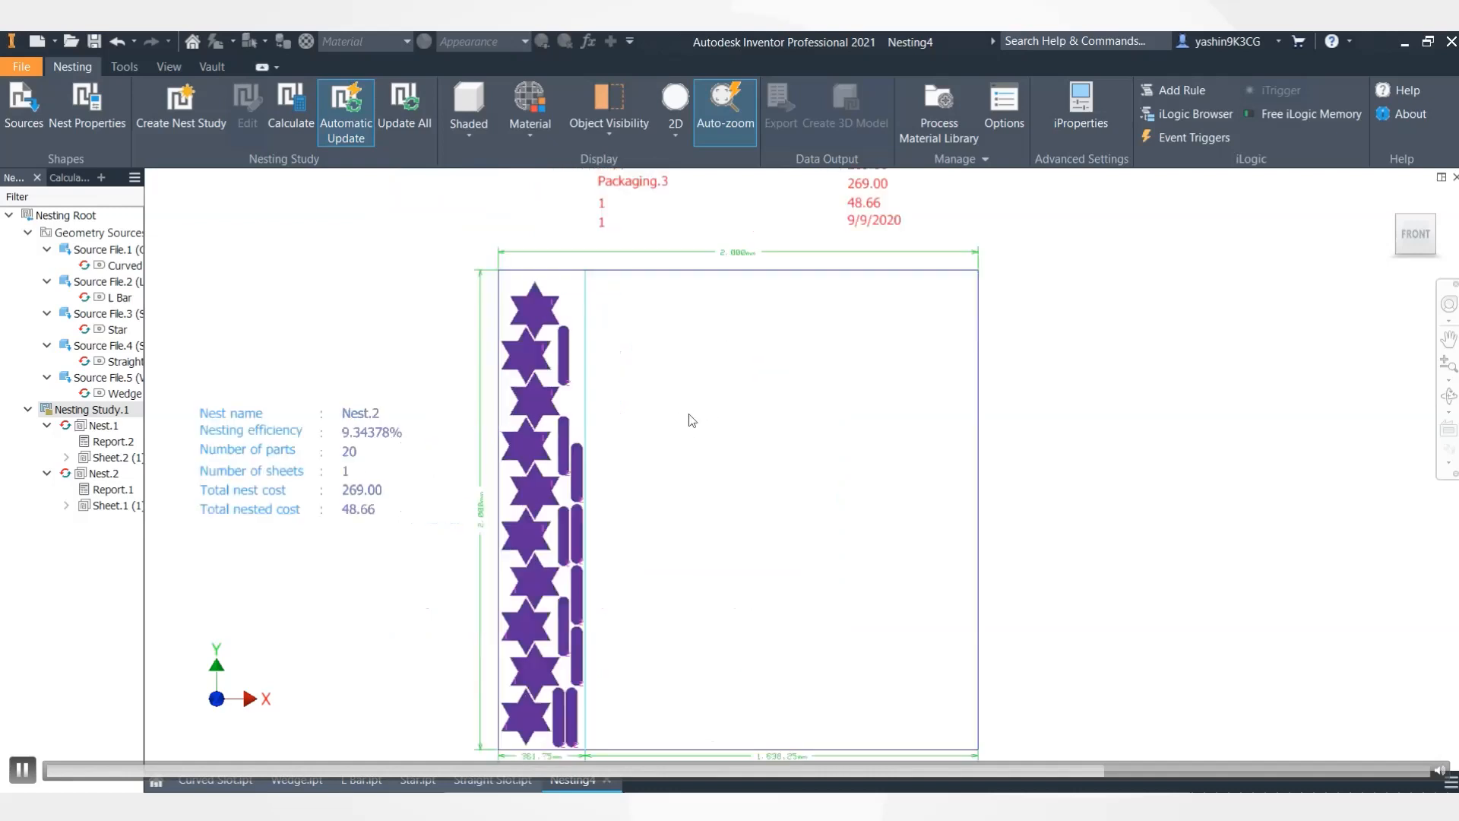
middle_drag(684, 430, 732, 385)
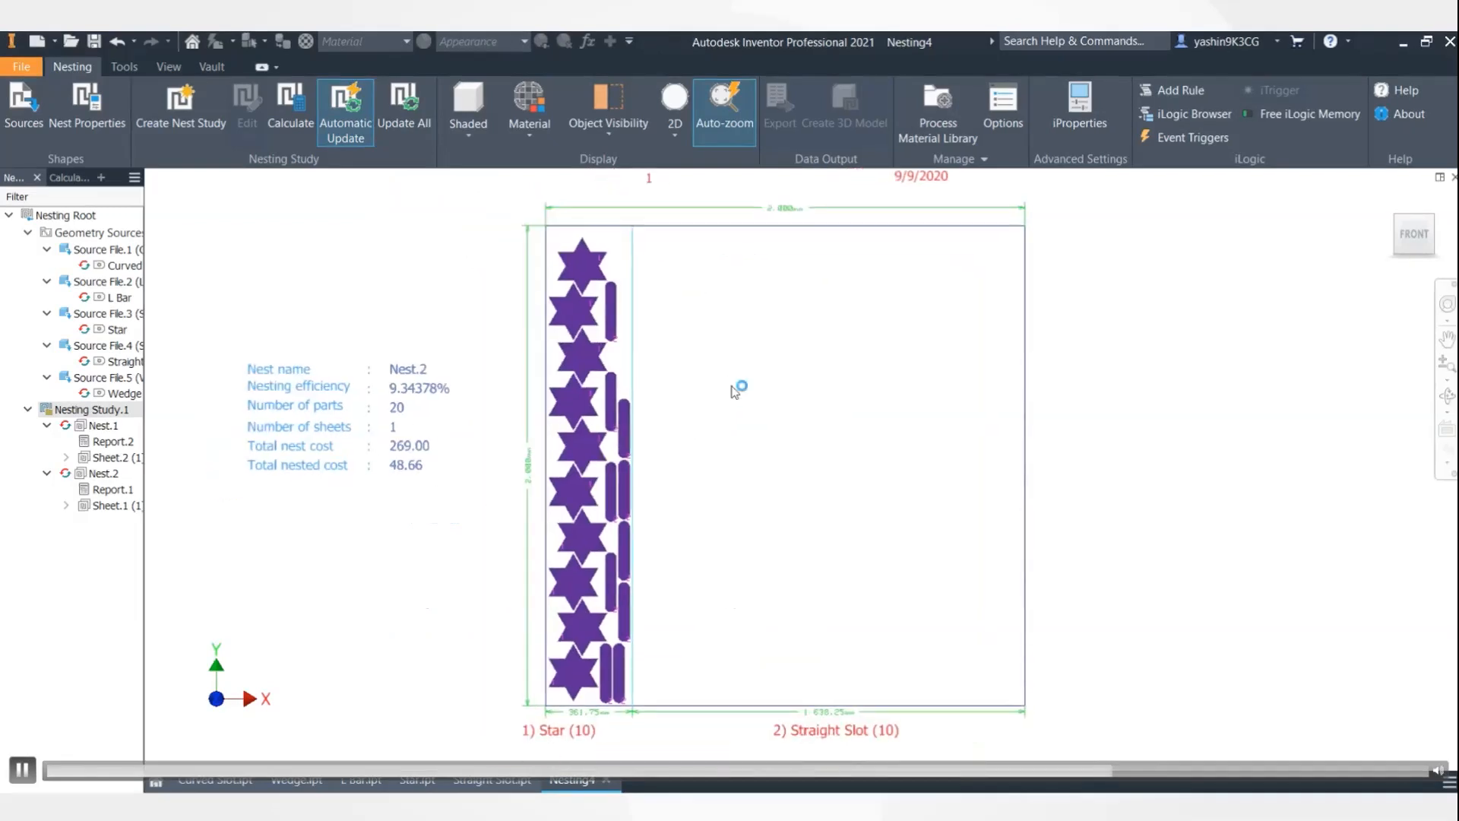
middle_drag(746, 368, 719, 560)
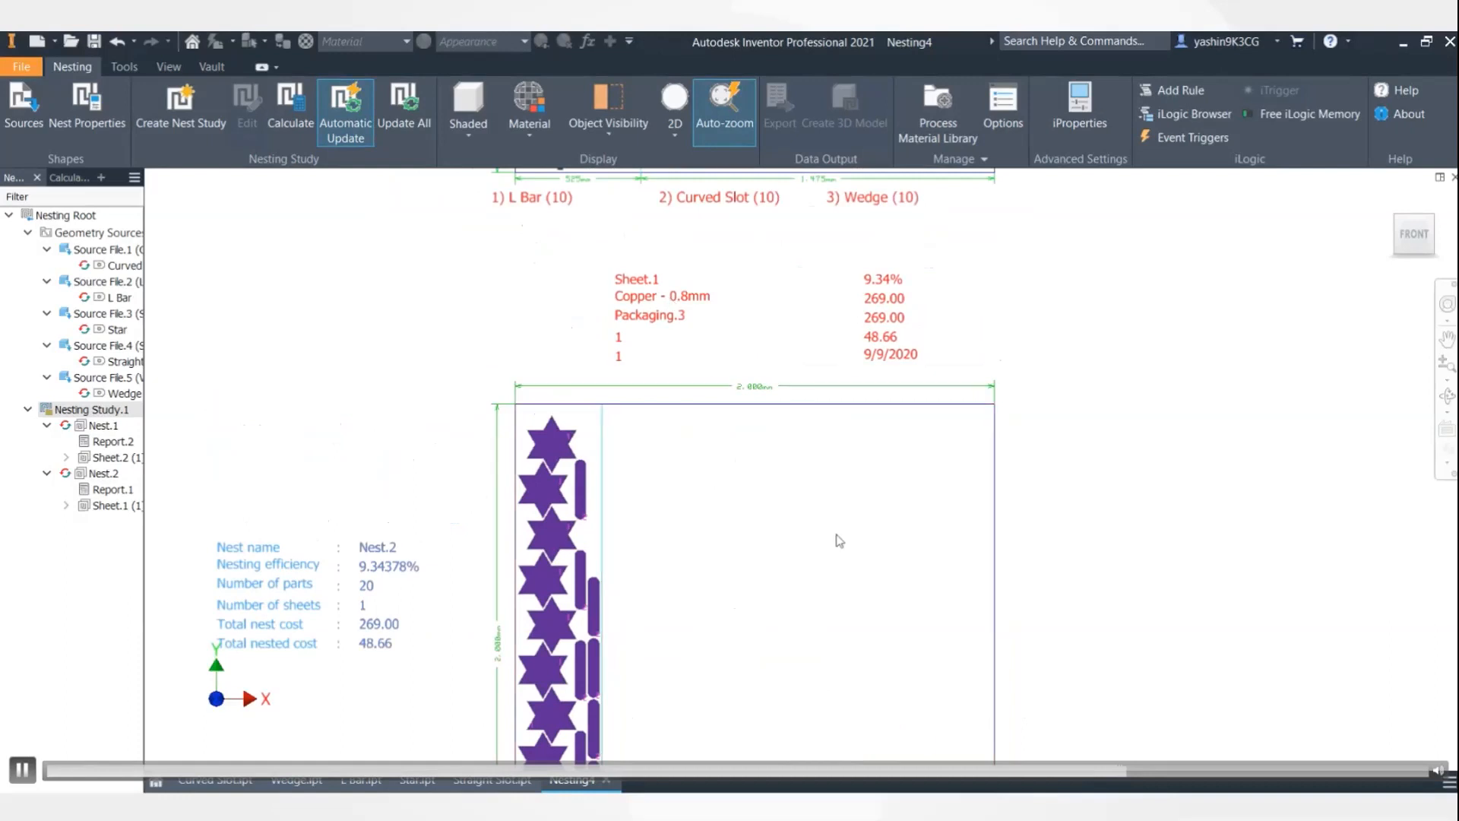
scroll(834, 543, down, 3)
middle_drag(1039, 356, 951, 560)
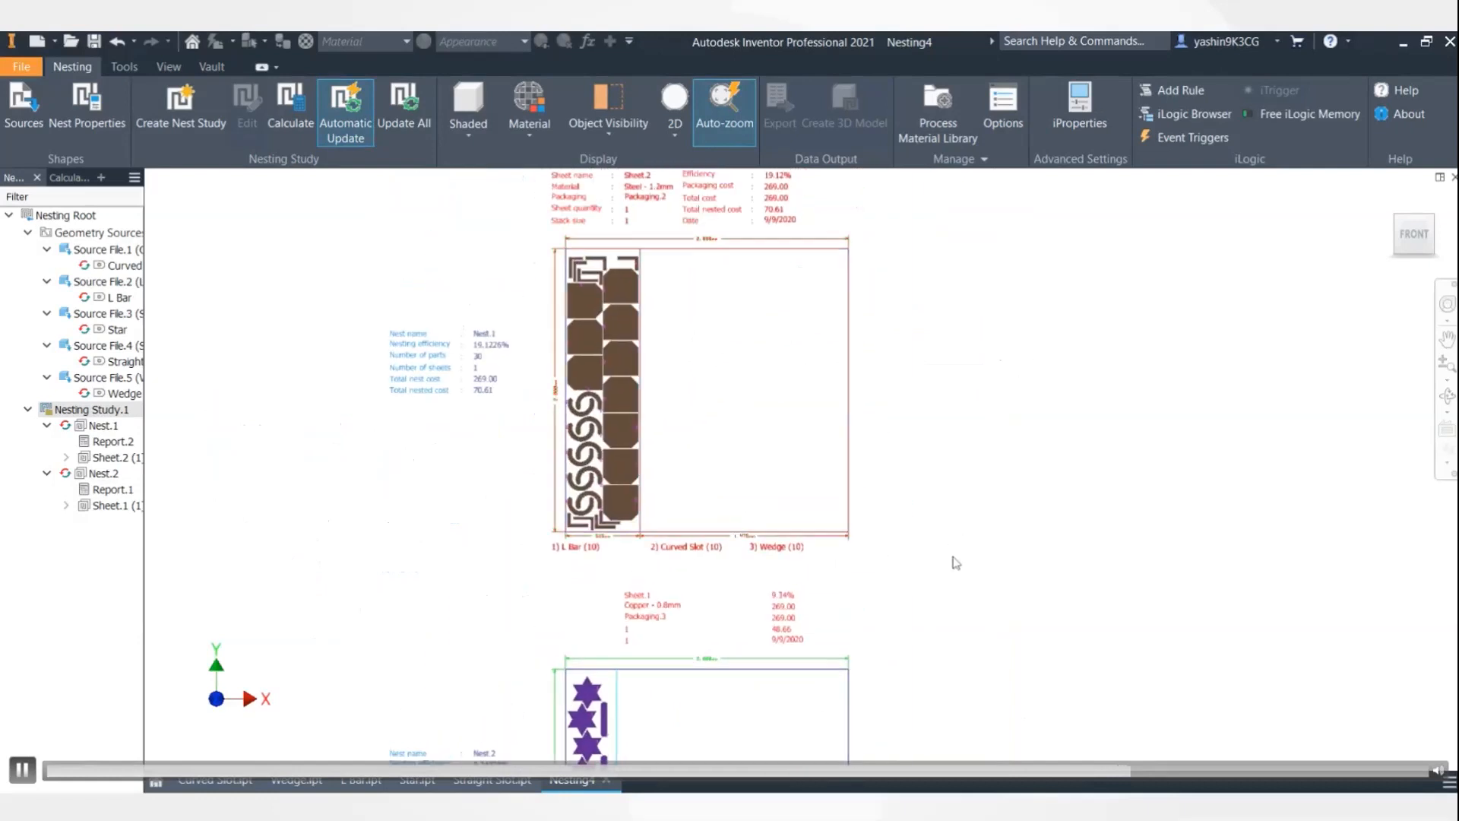
- Create Nesting Study.2 with job quantity changed from 10 to 40, calculating Nest.3 and Nest.4
click(177, 120)
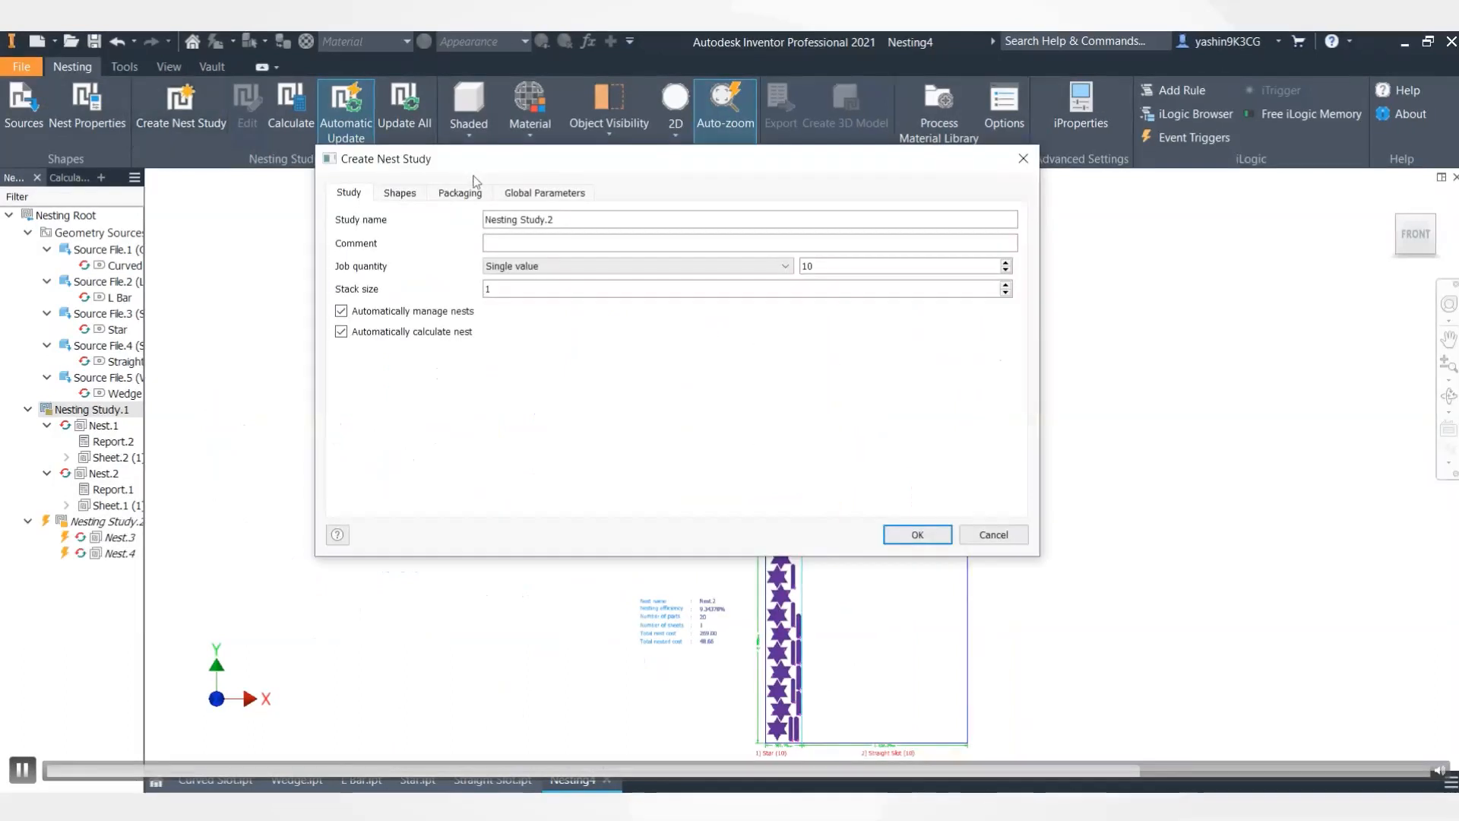
drag(878, 269, 795, 263)
key(BackSpace)
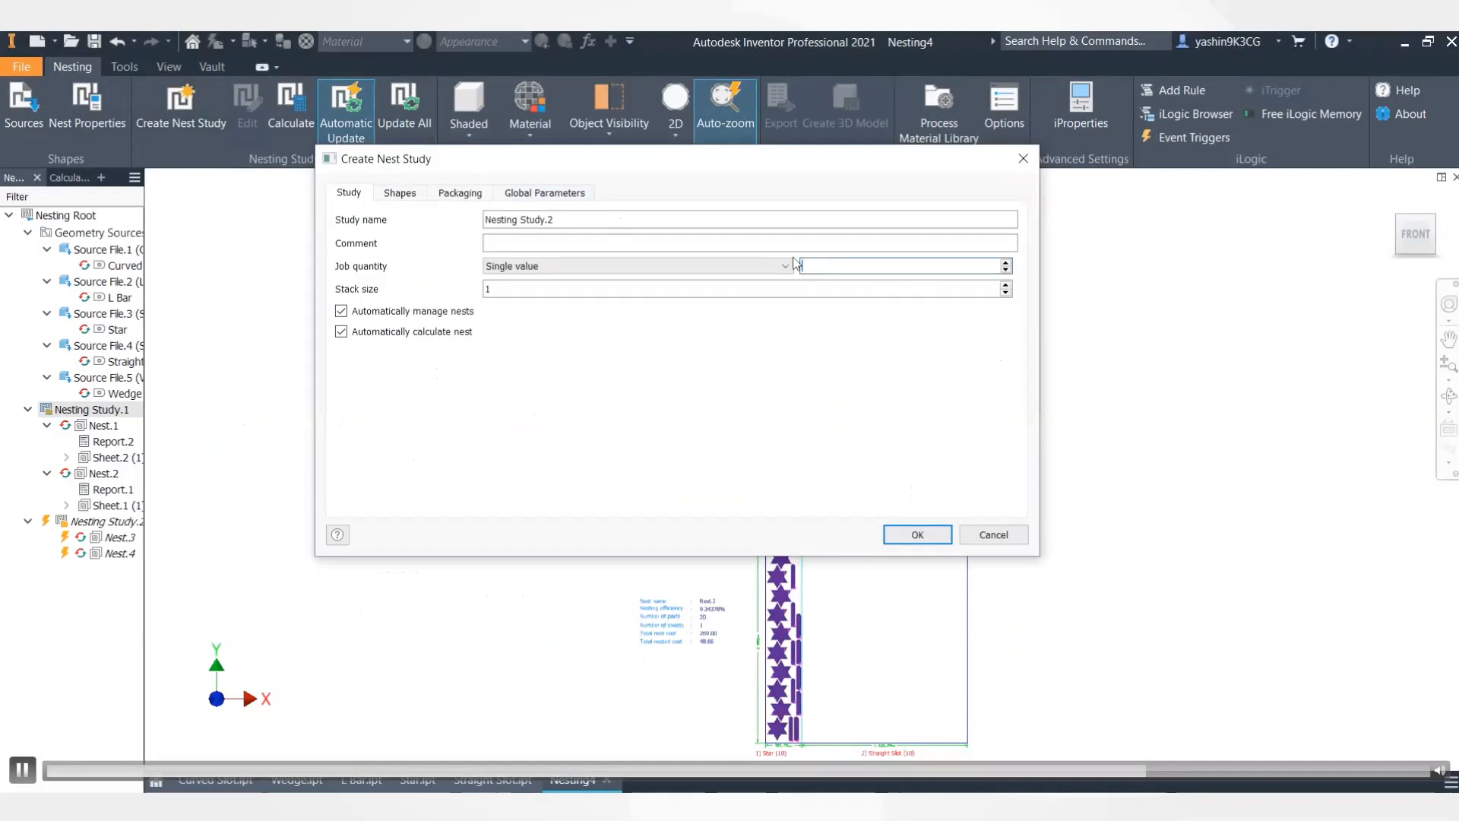
text(40)
click(920, 535)
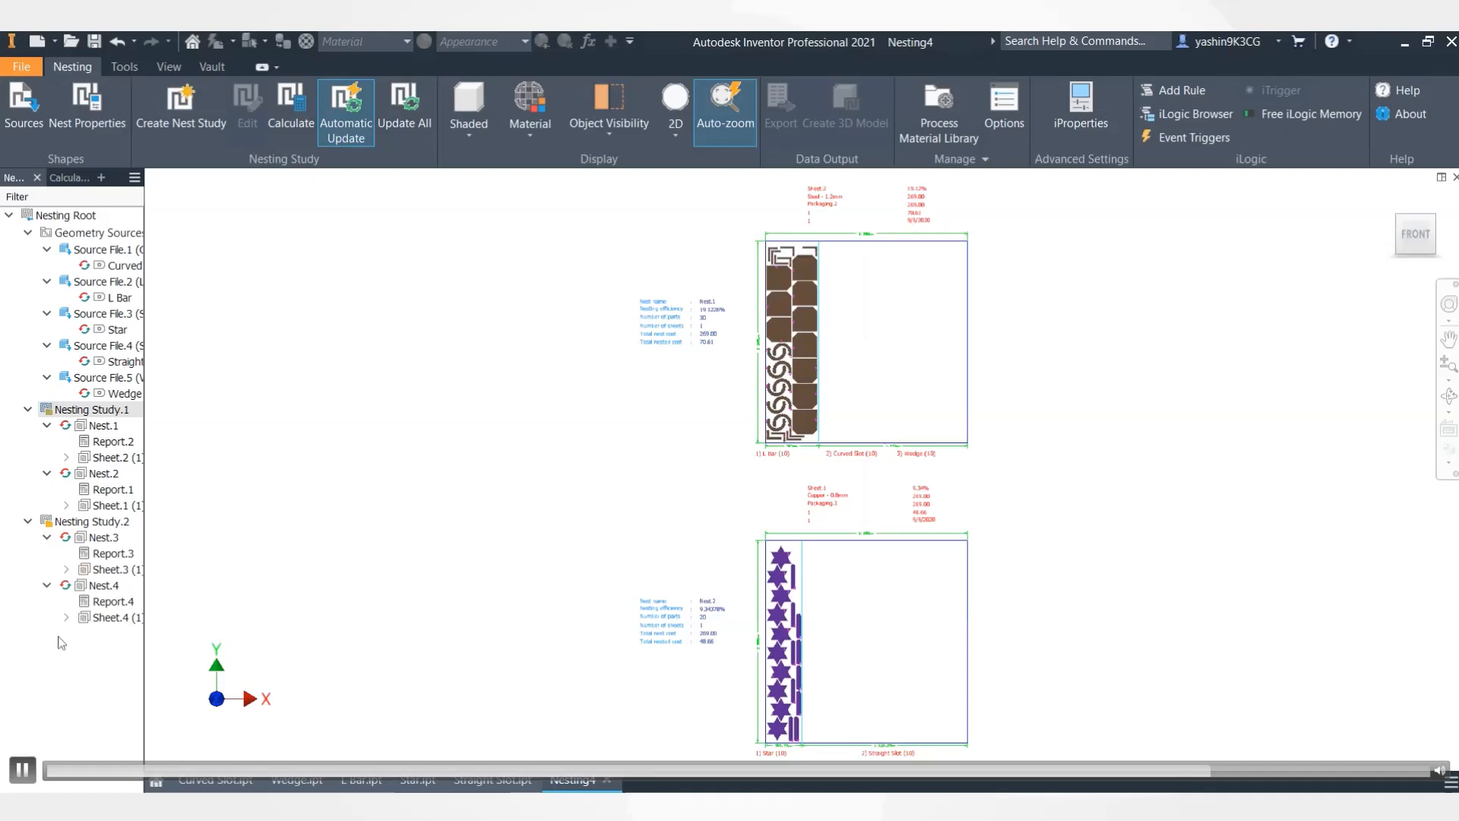
middle_drag(1140, 511, 944, 450)
scroll(945, 450, down, 3)
middle_drag(945, 625, 856, 394)
scroll(814, 515, up, 3)
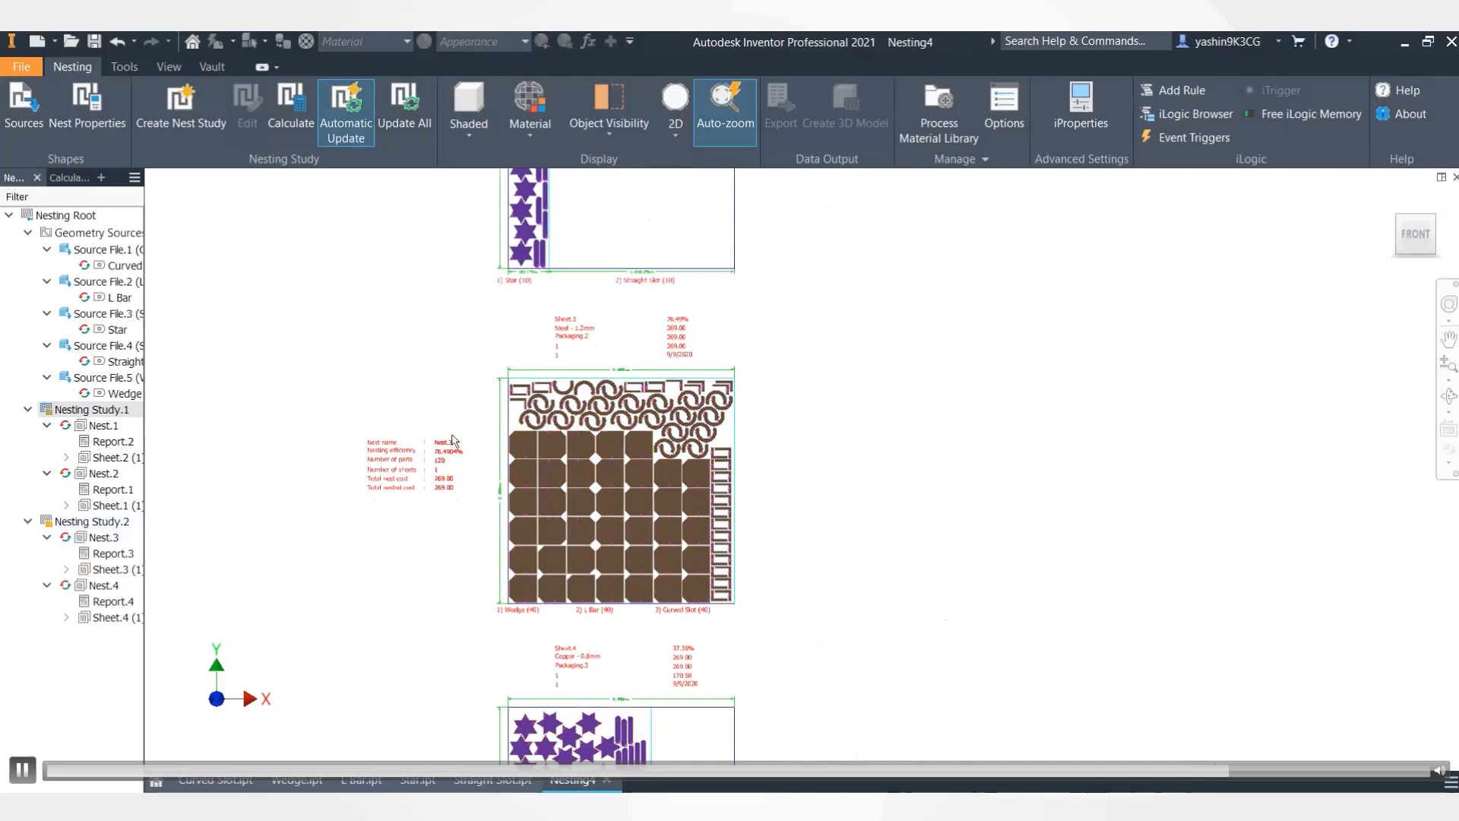
scroll(454, 441, up, 2)
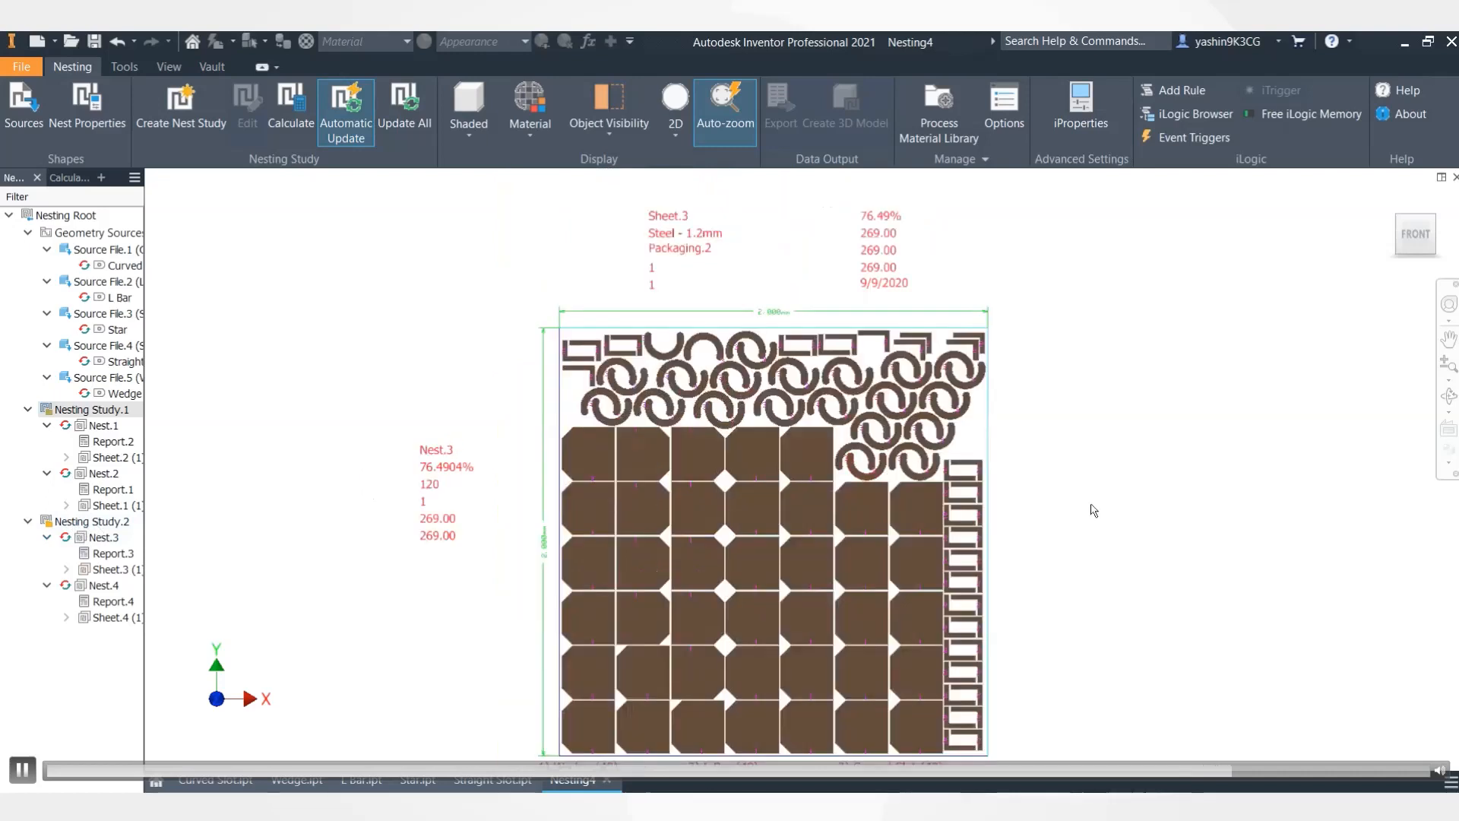
middle_drag(1074, 504, 1001, 459)
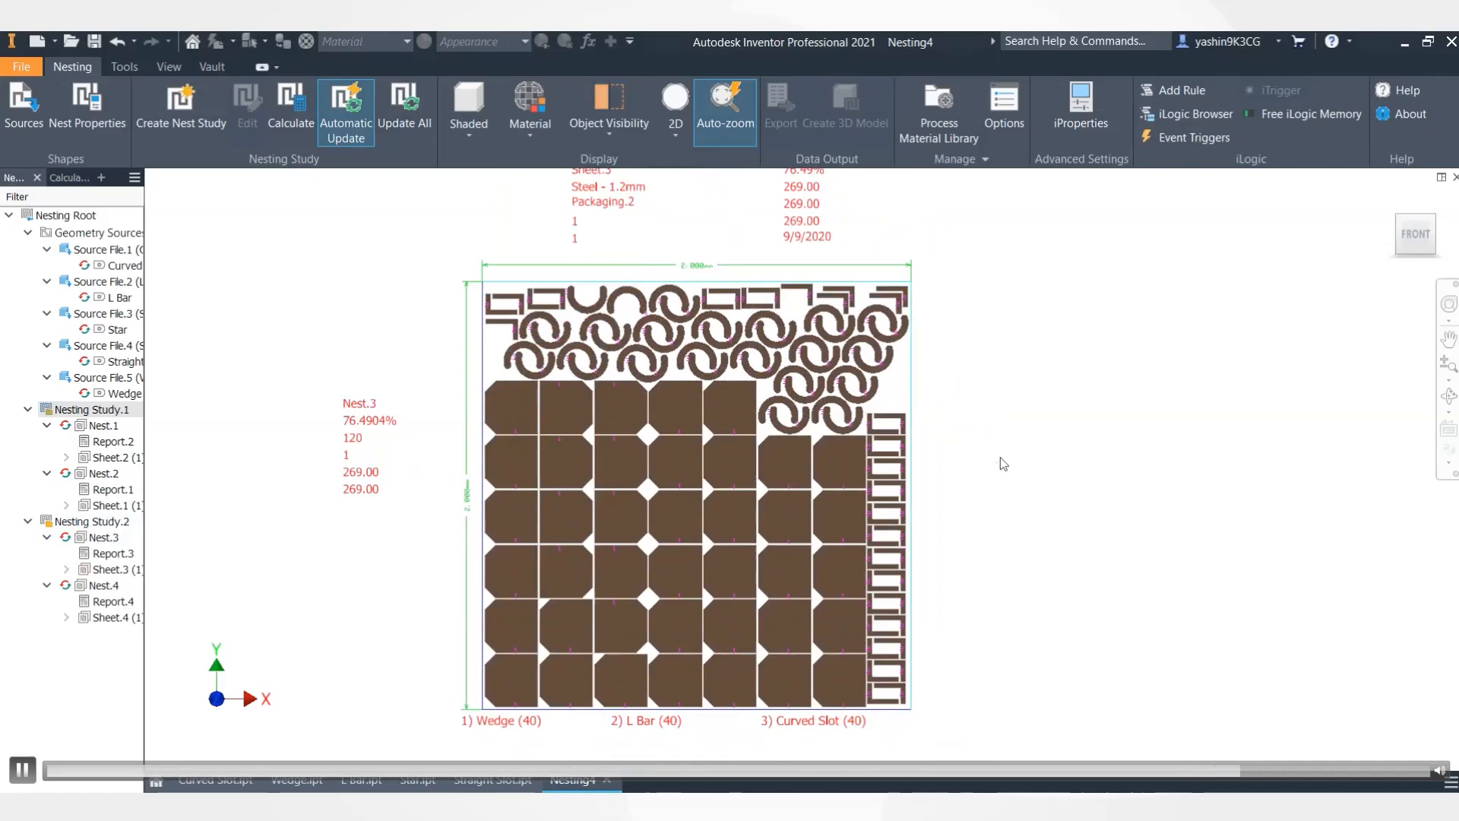
middle_drag(982, 377, 982, 415)
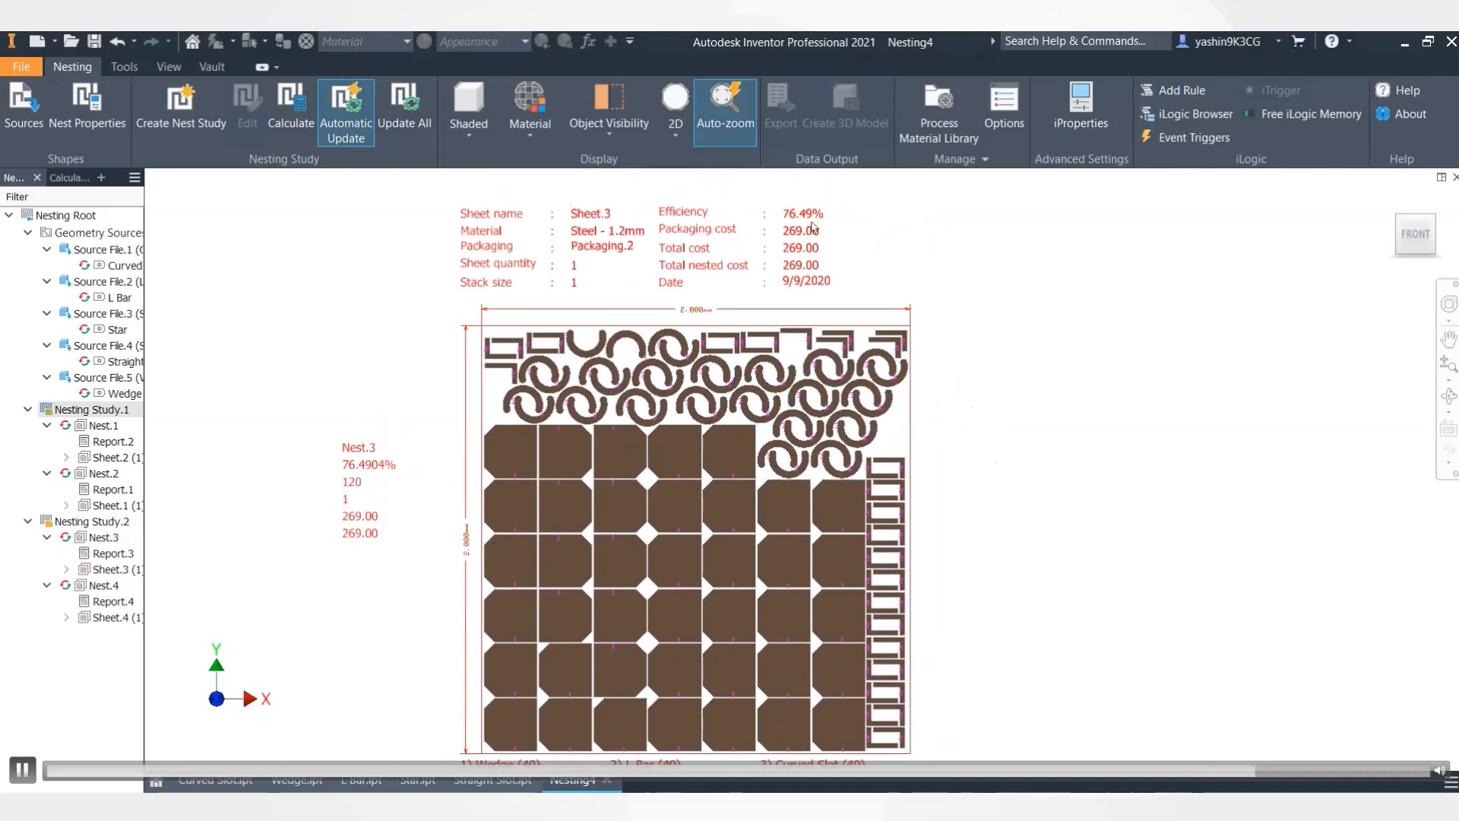
middle_drag(1026, 552, 1016, 522)
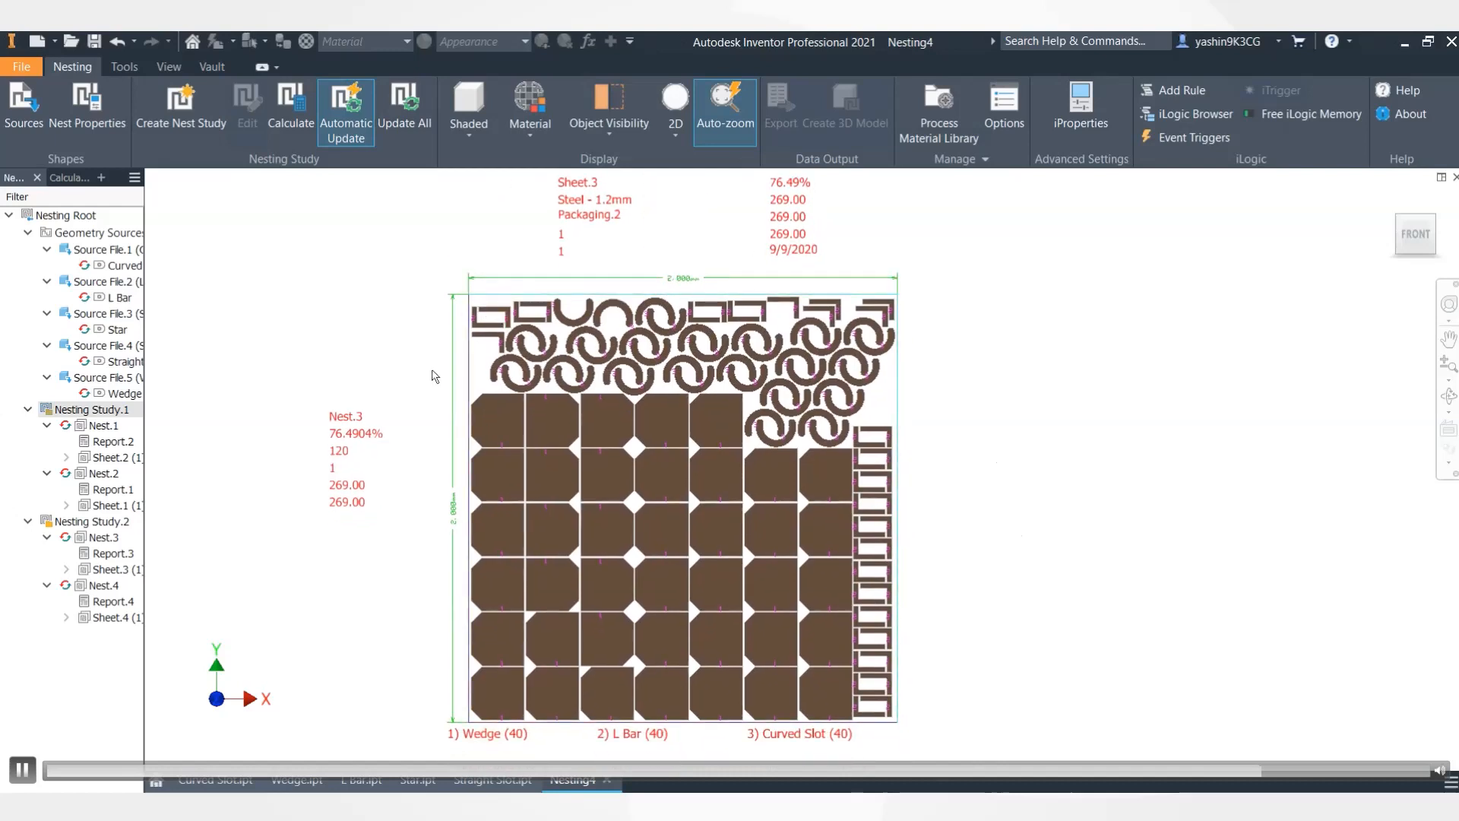
scroll(978, 503, down, 3)
middle_drag(1010, 637, 927, 308)
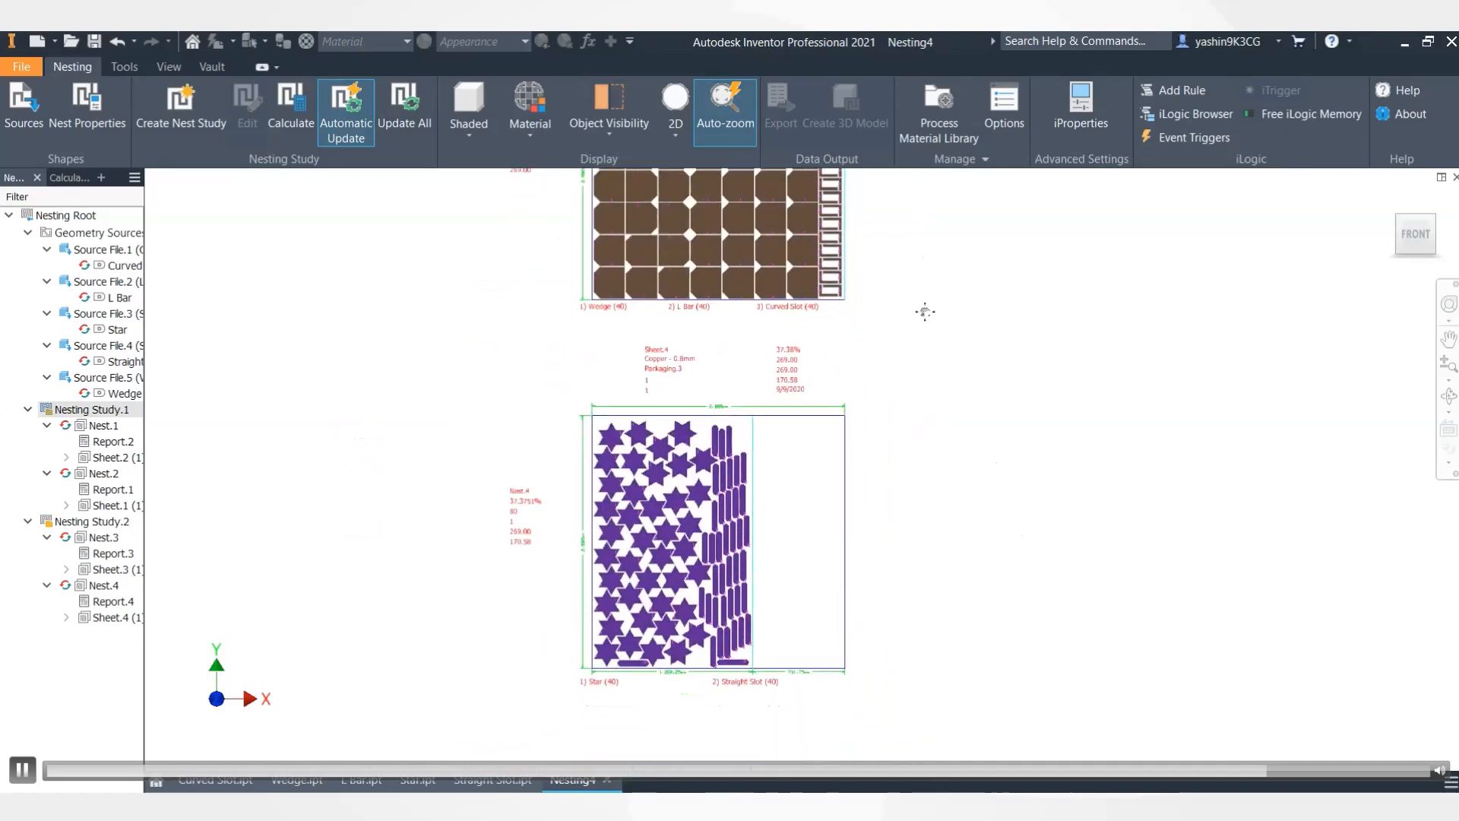
scroll(798, 502, up, 3)
scroll(735, 404, down, 2)
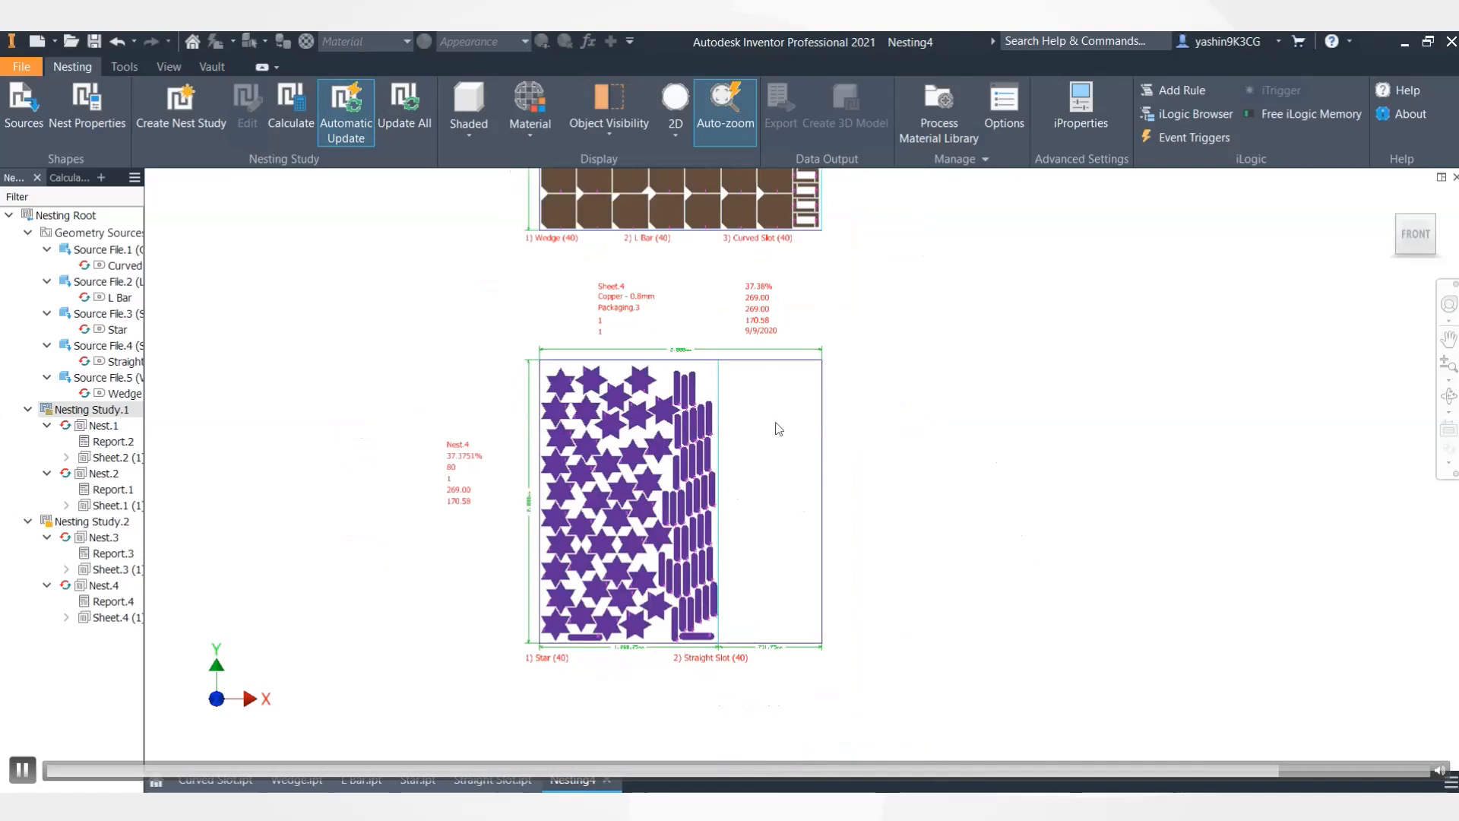
middle_drag(901, 305, 842, 614)
middle_drag(851, 370, 855, 383)
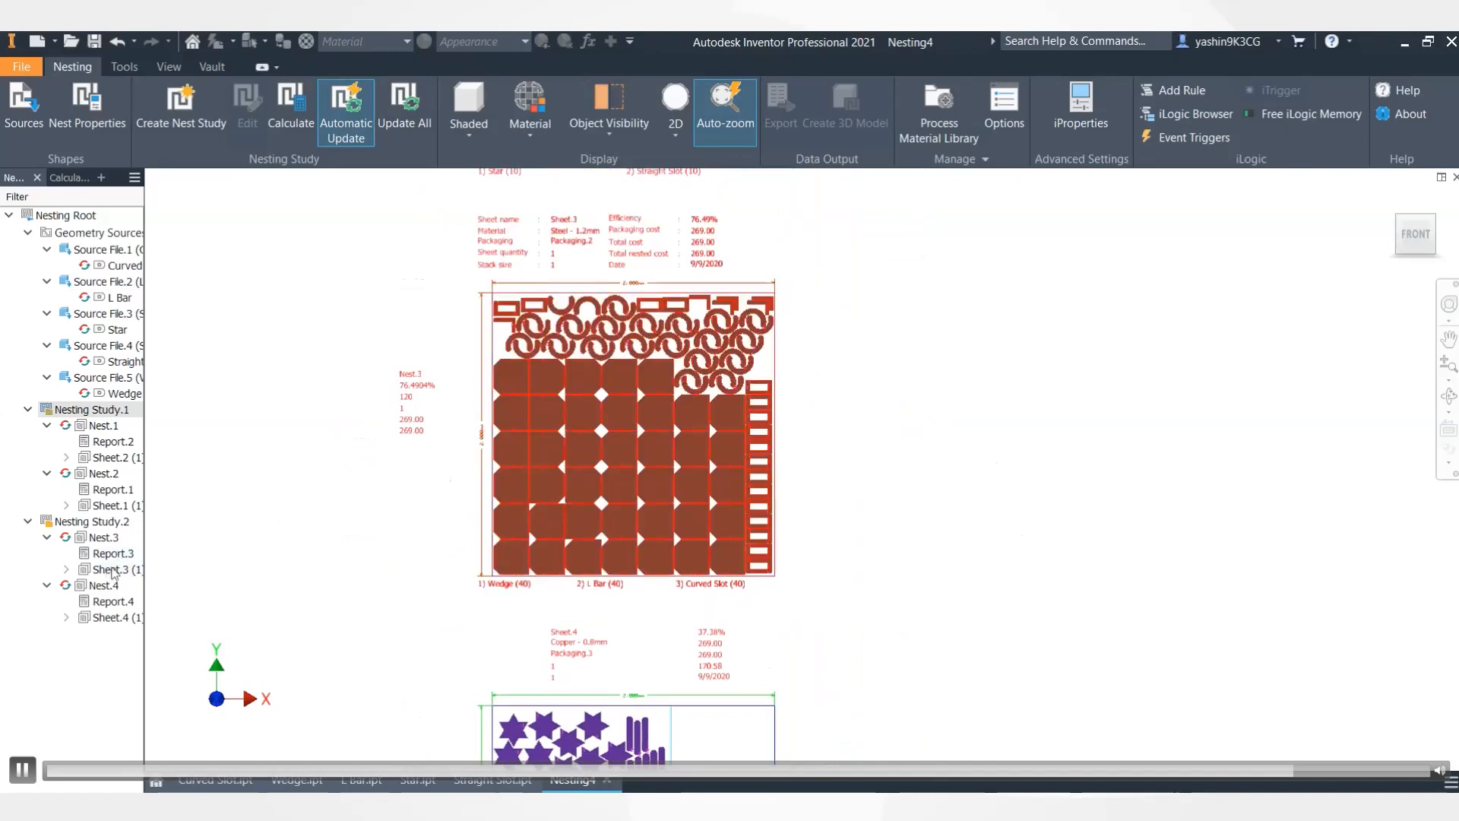
- Export the steel nest Sheet.3 as AutoCAD DXF file Sheet.3.dxf using the default configuration
click(113, 572)
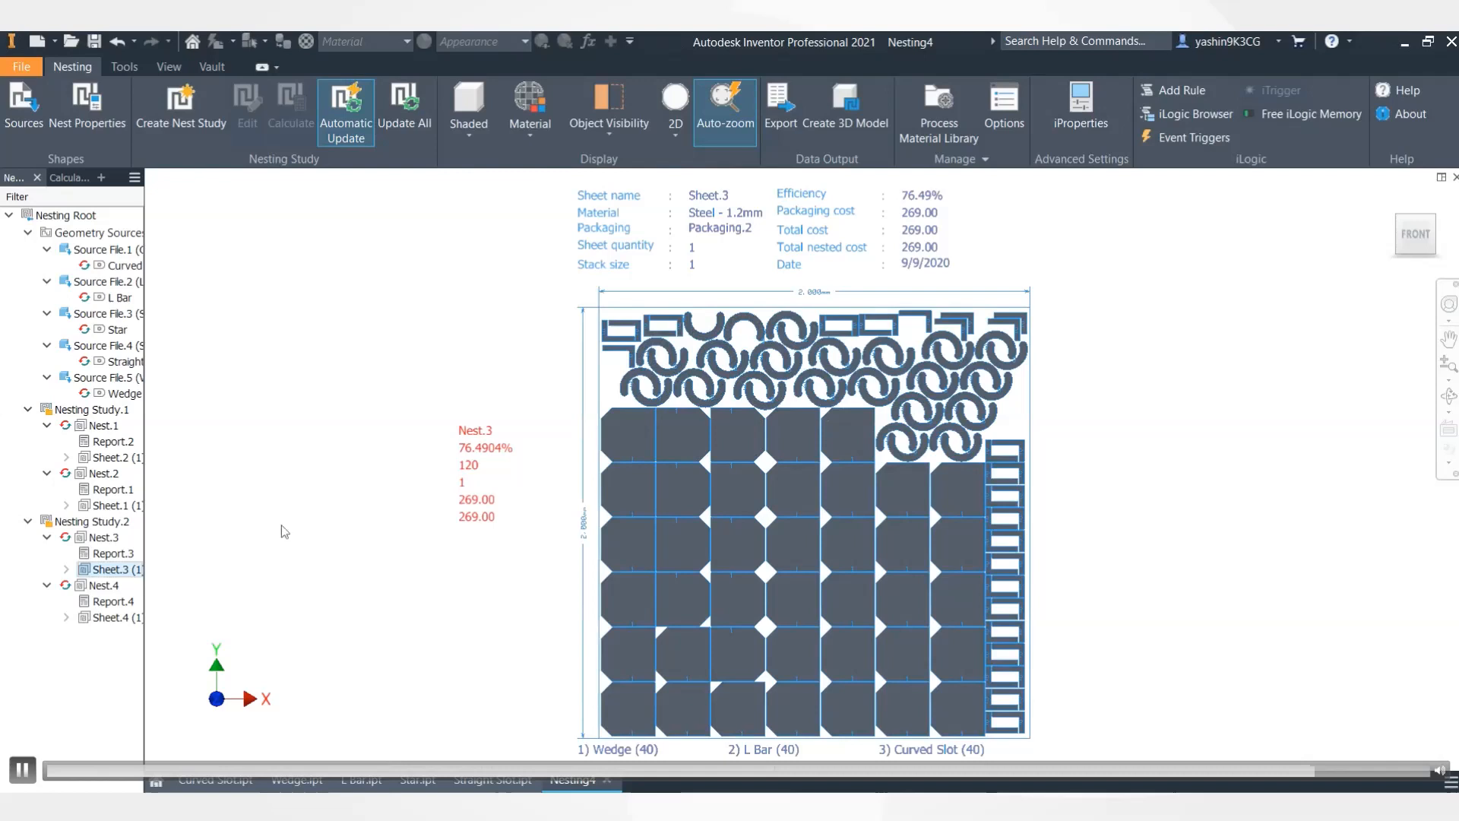
middle_drag(480, 537, 400, 495)
right_click(114, 575)
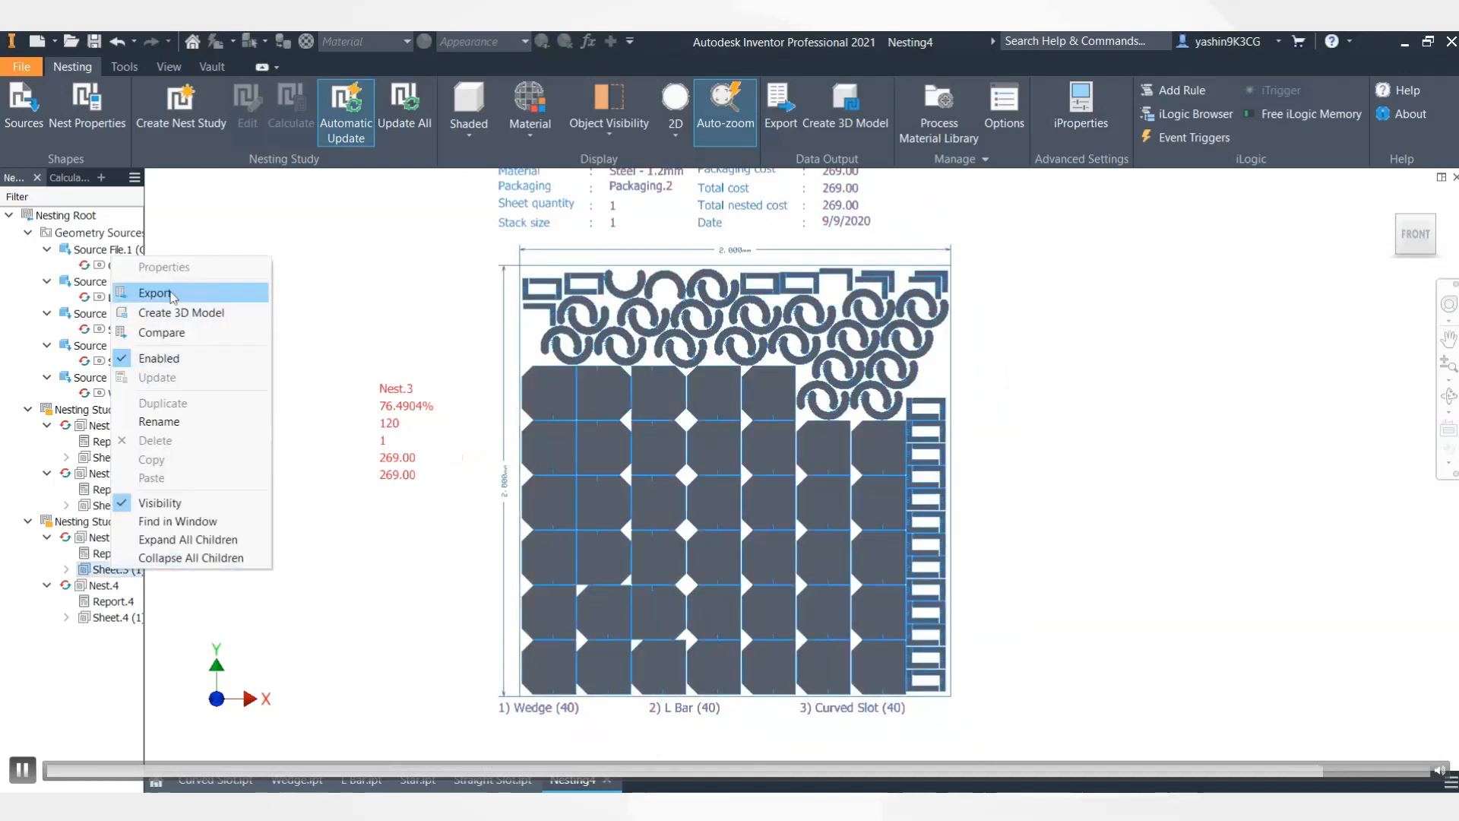
click(171, 295)
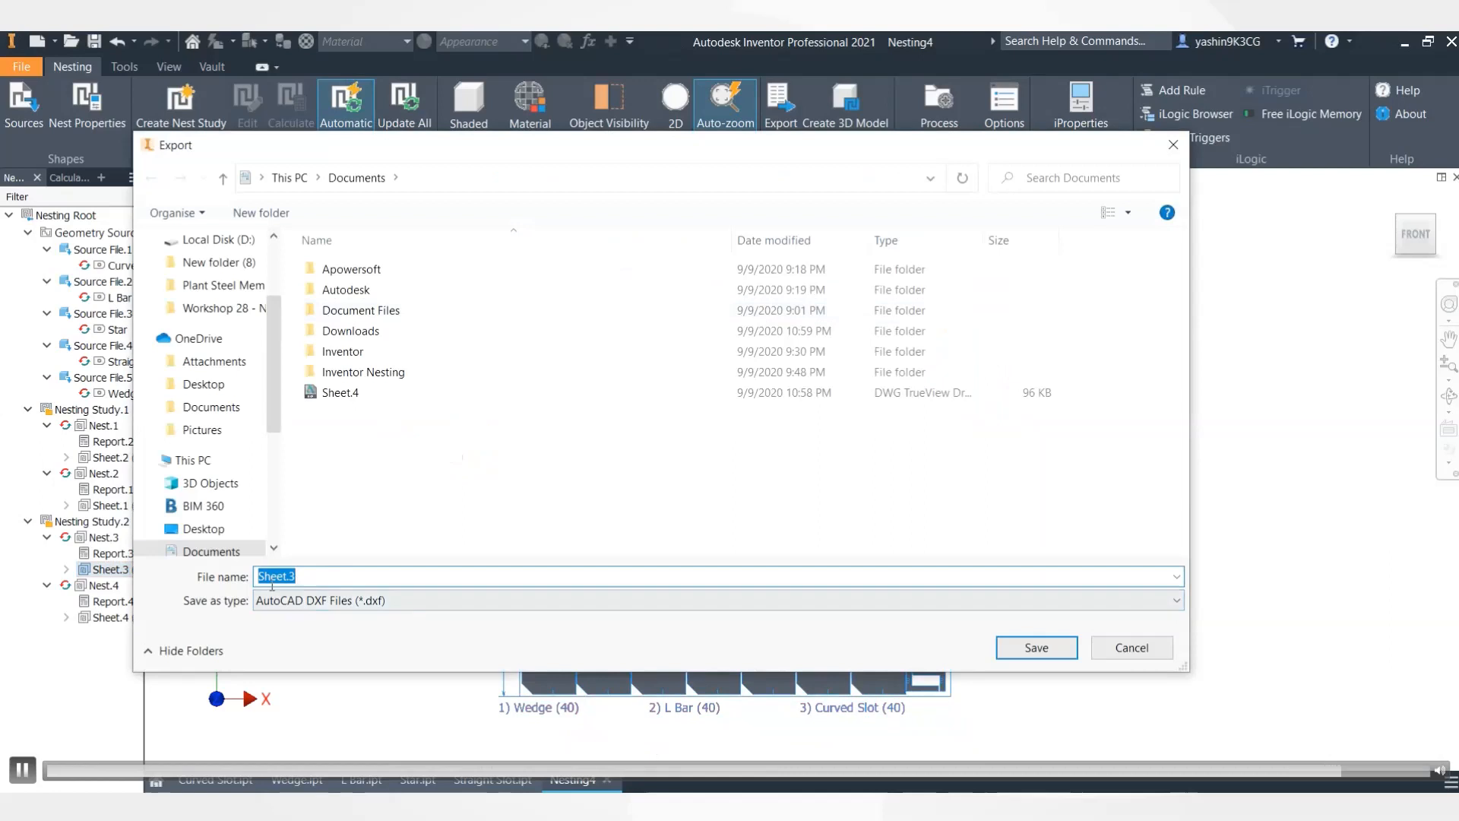
click(1058, 648)
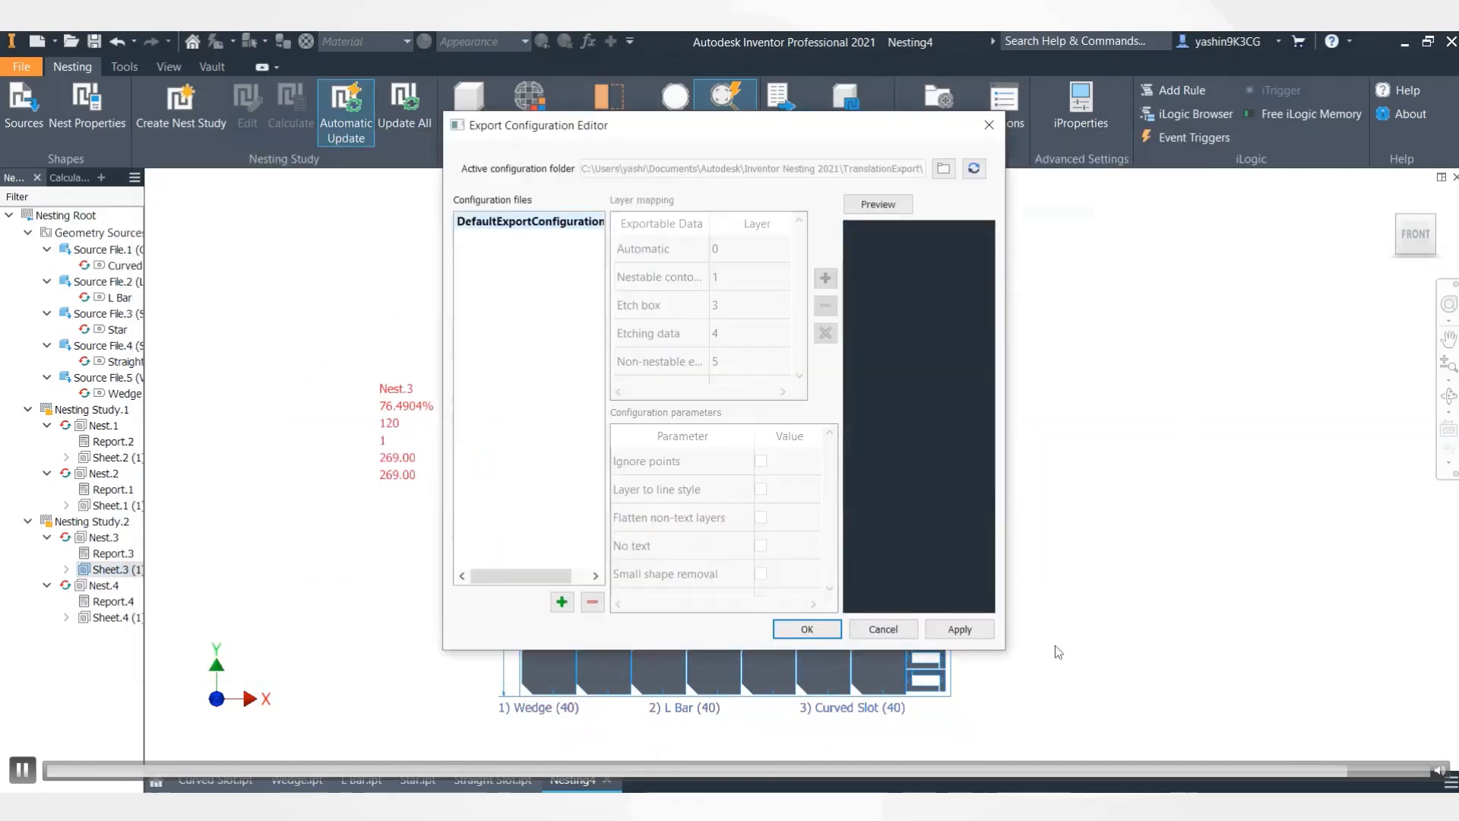
click(807, 630)
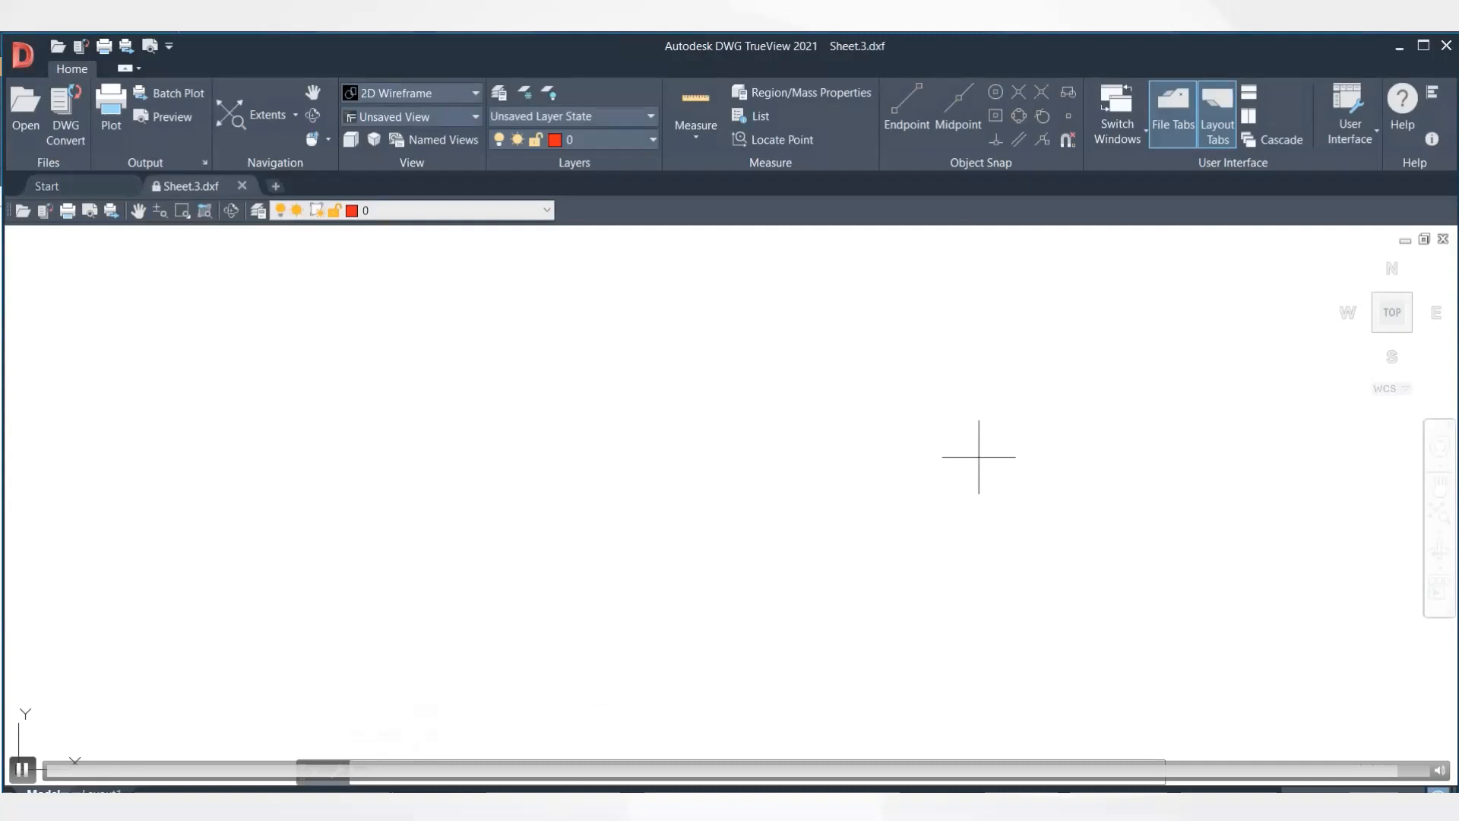
- Zoom out and pan in DWG TrueView to show the whole 2,000 by 2,000 nest sheet
scroll(979, 457, down, 5)
scroll(979, 454, down, 5)
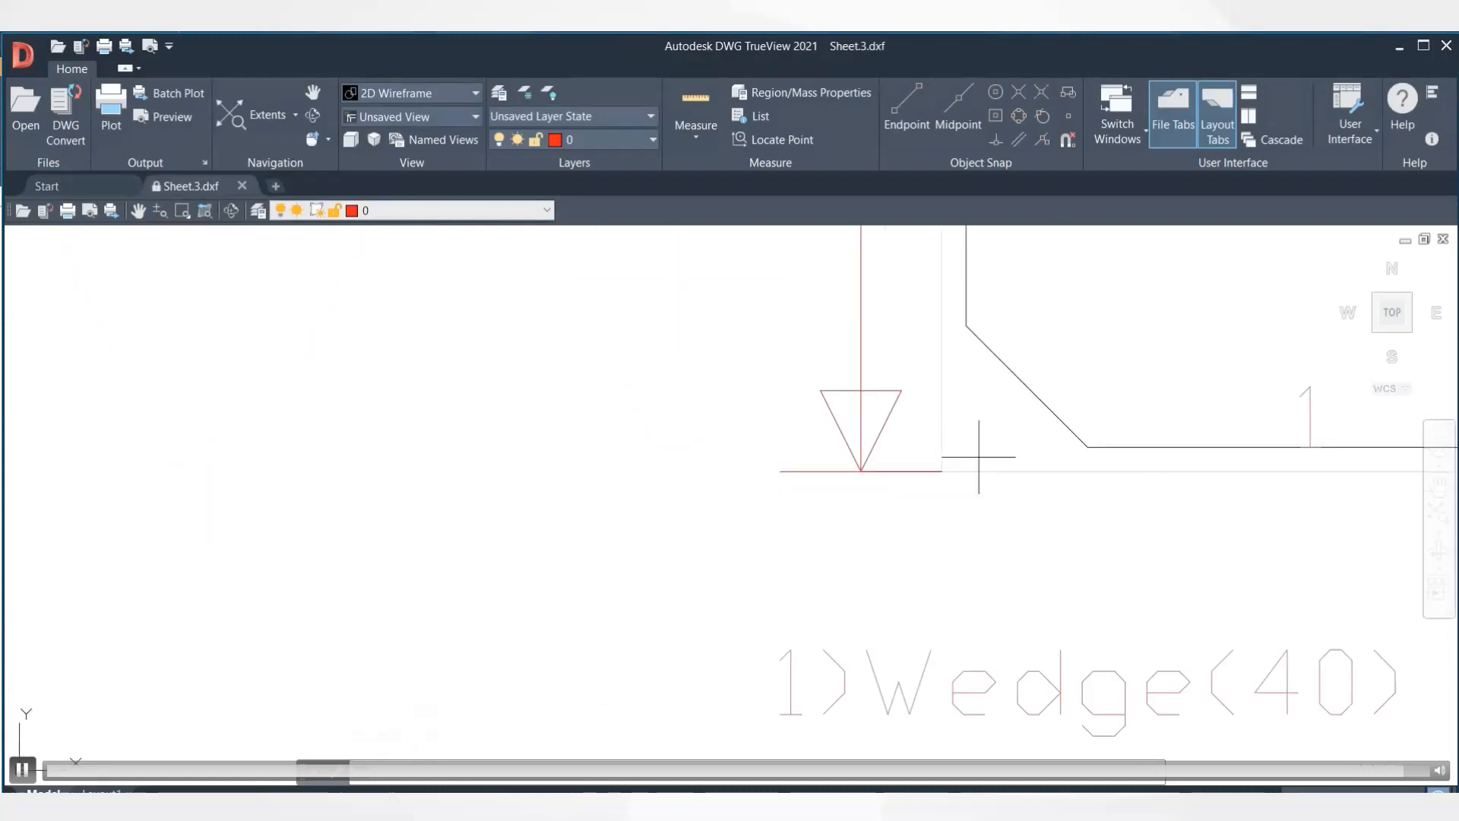
middle_drag(1265, 368, 858, 585)
scroll(895, 441, down, 3)
middle_drag(897, 472, 884, 565)
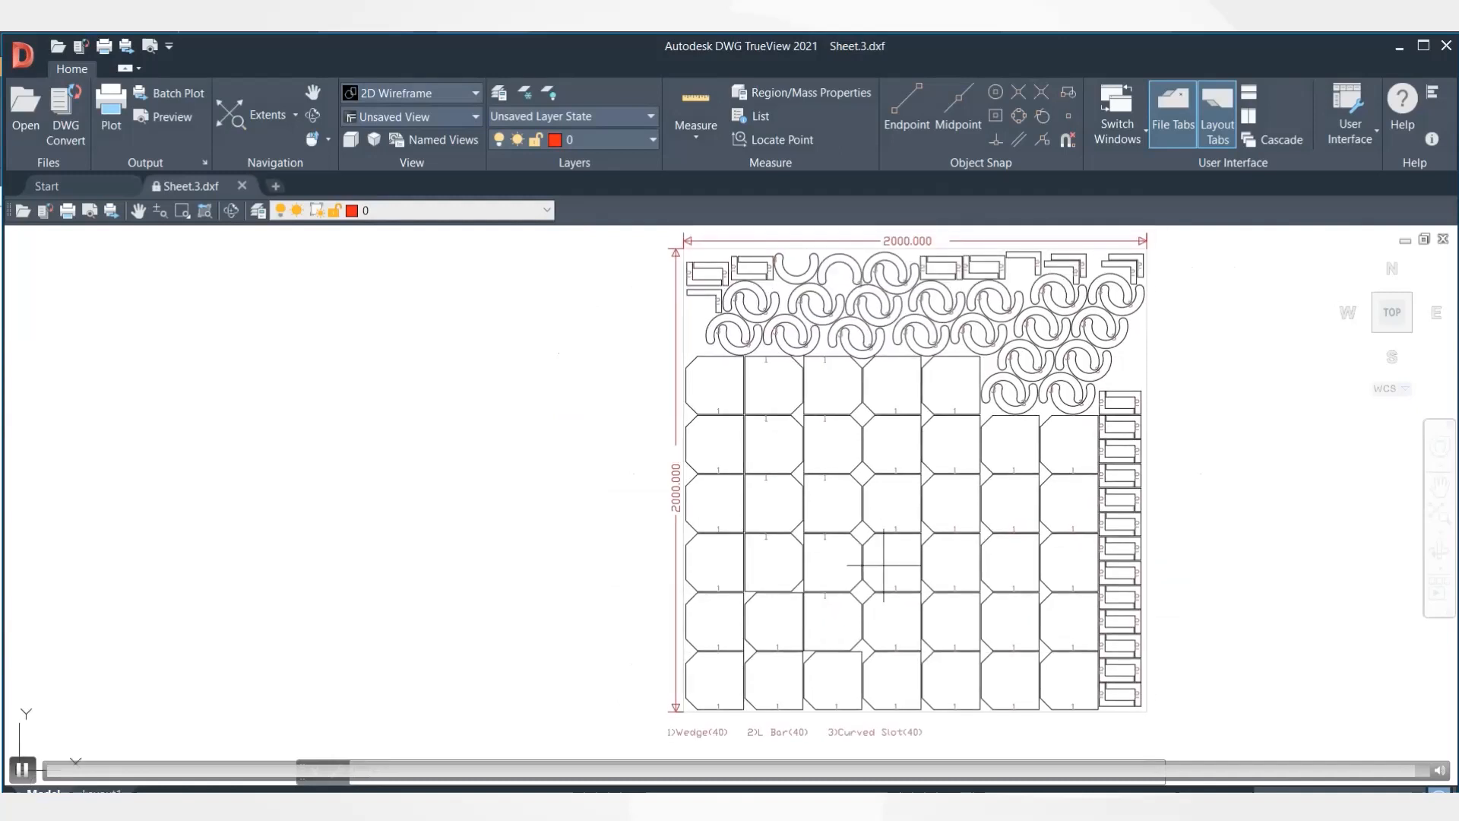